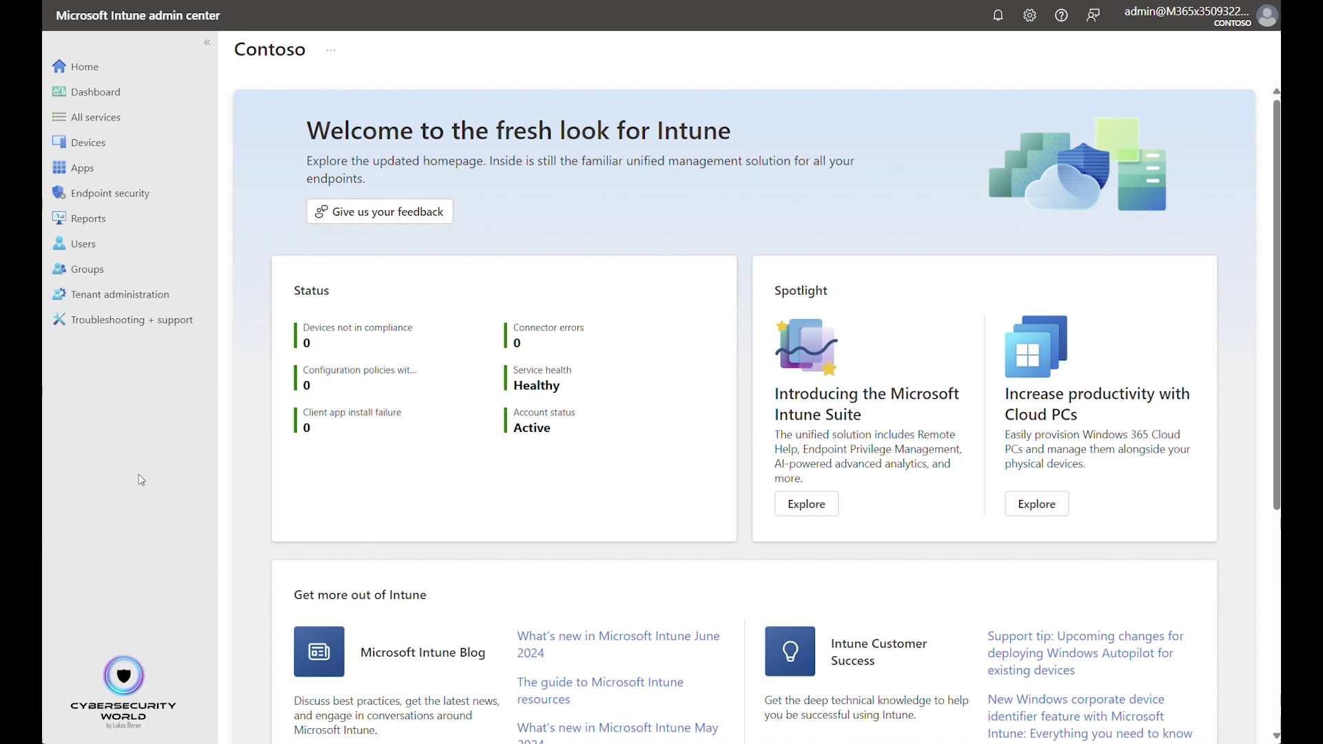
Create a new iOS/iPadOS configuration policy from the Templates type using the VPN template
click(99, 149)
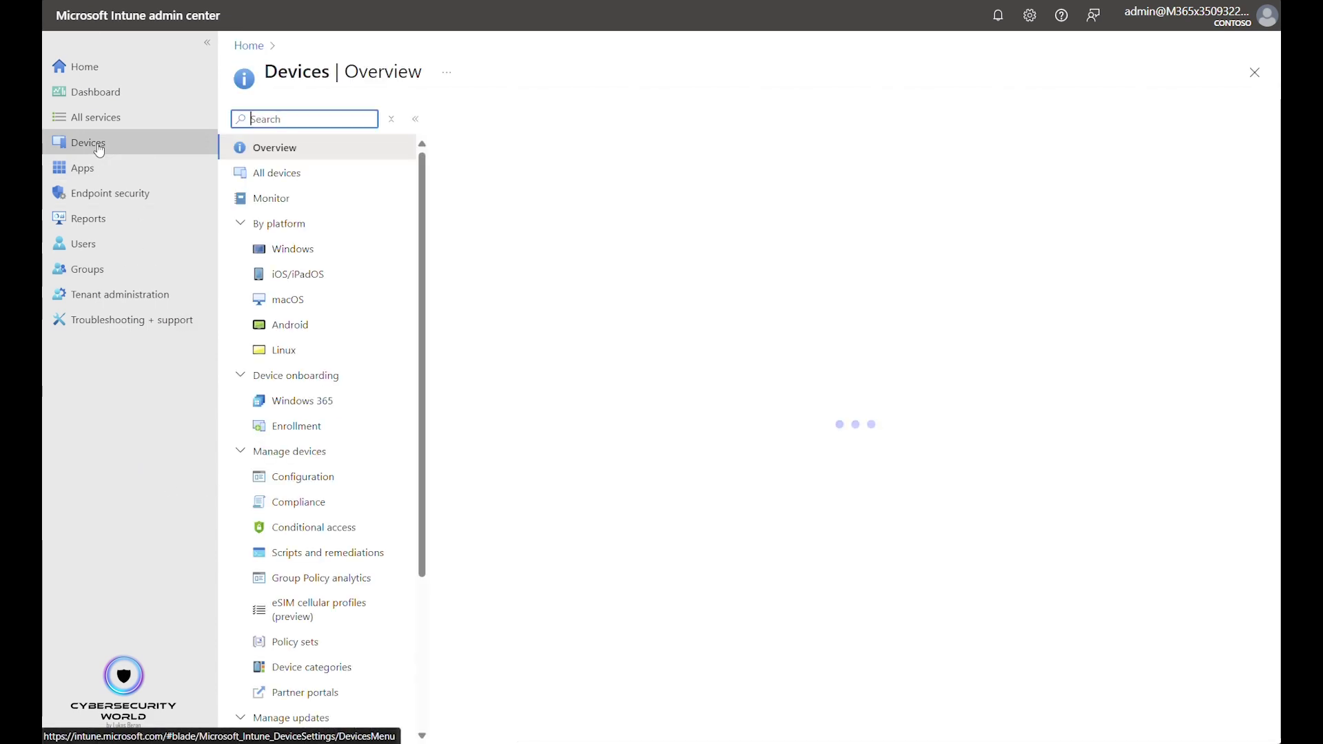
click(319, 276)
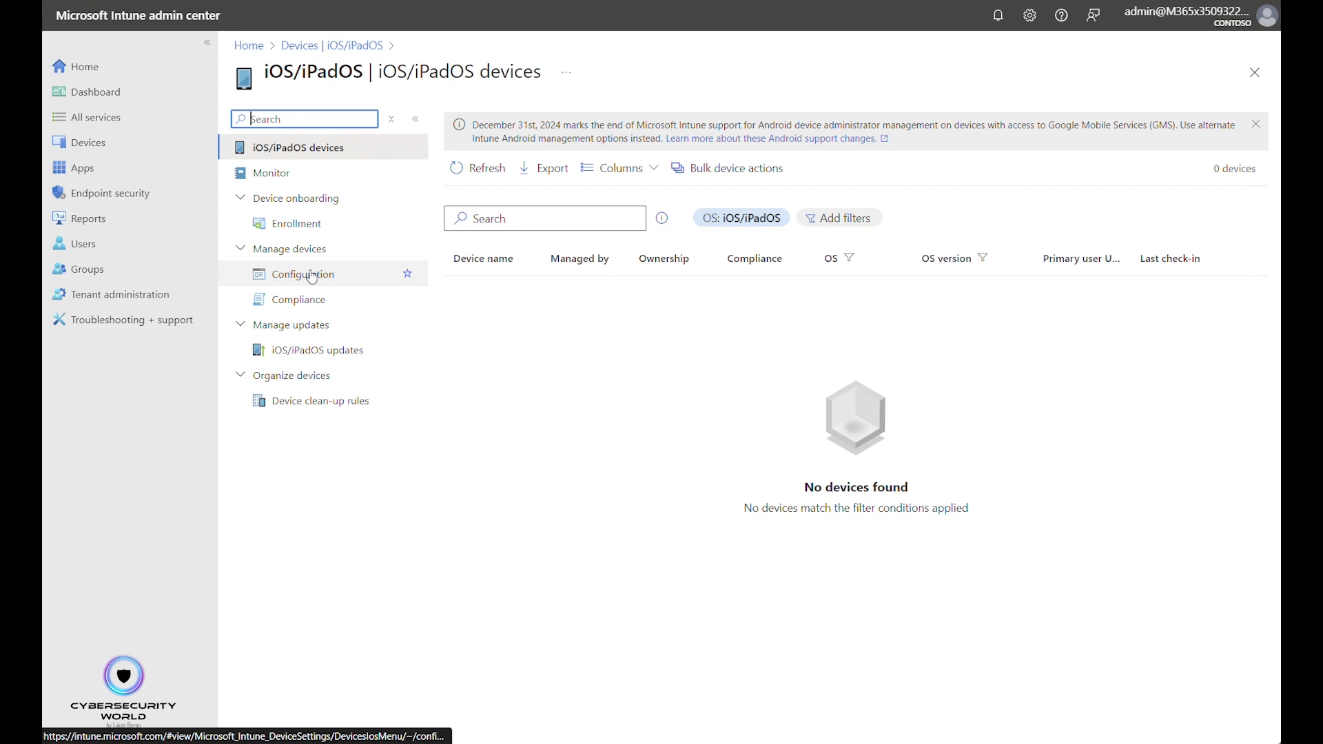
click(312, 276)
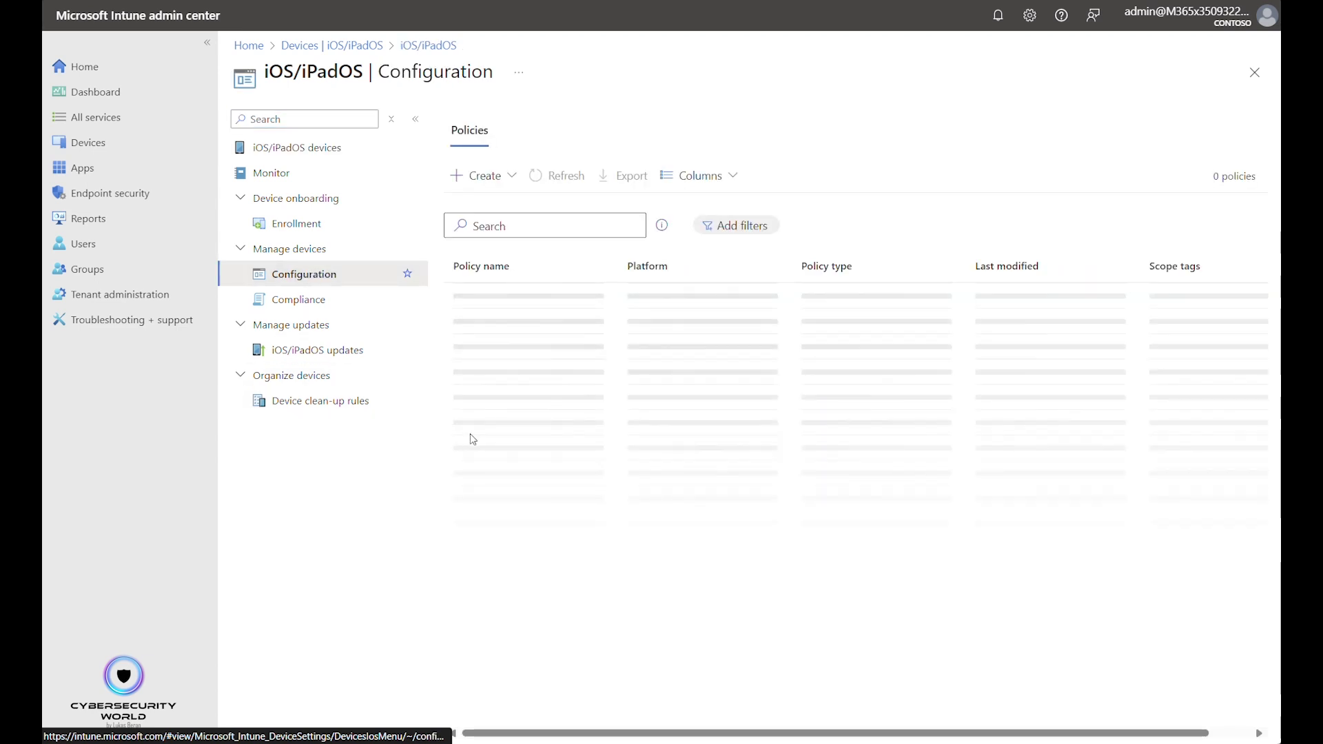
click(476, 177)
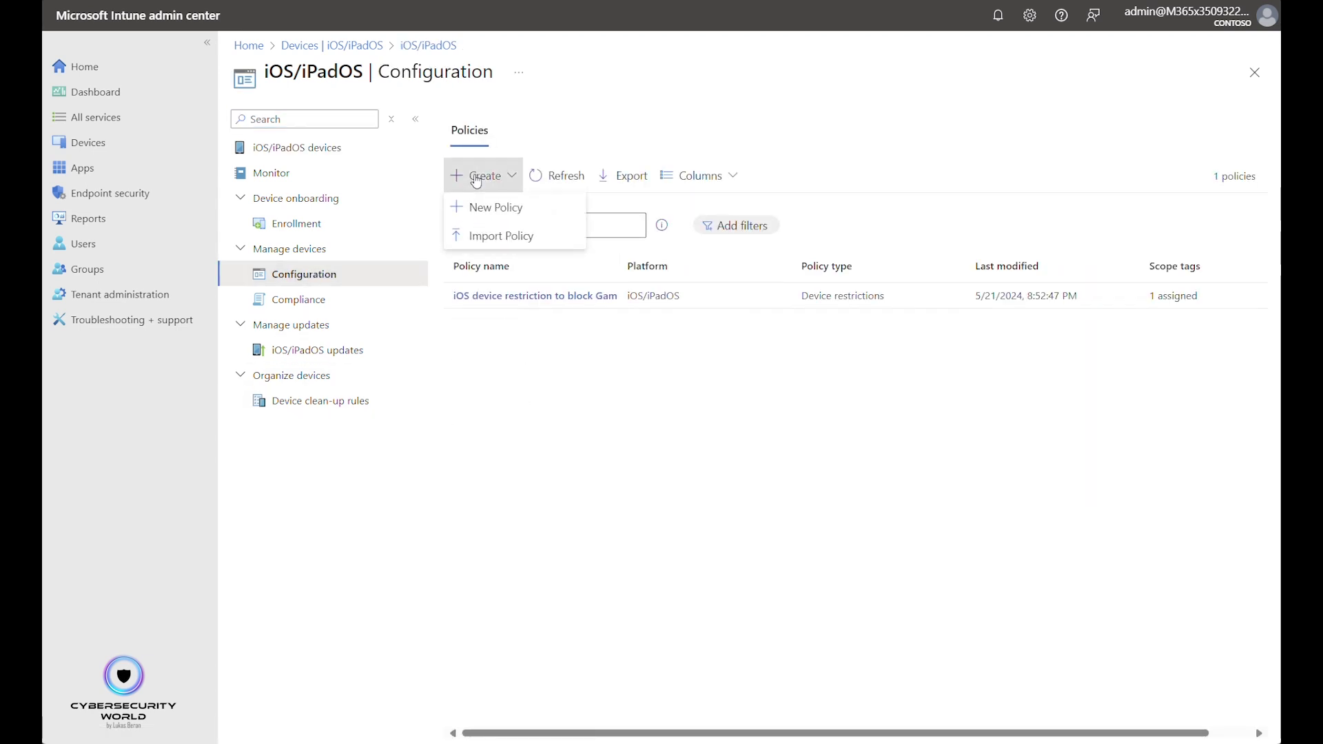
click(509, 219)
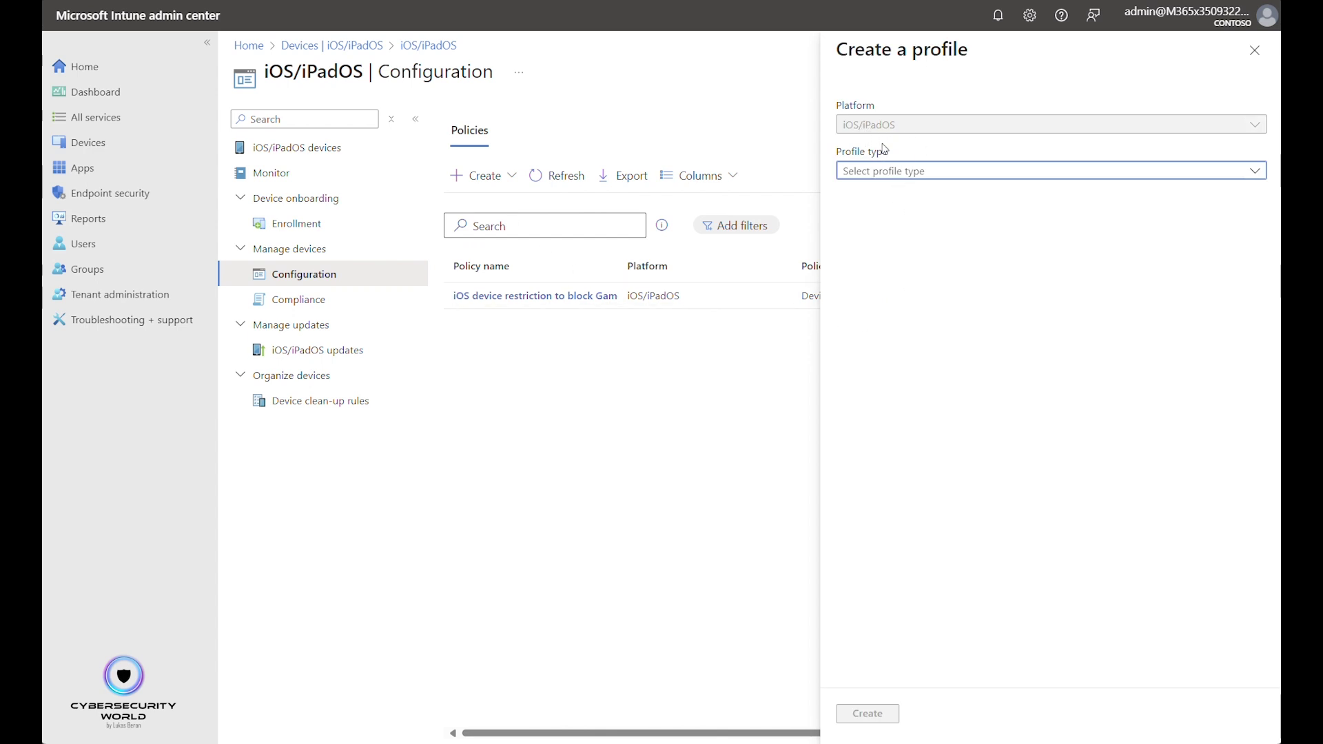
click(917, 170)
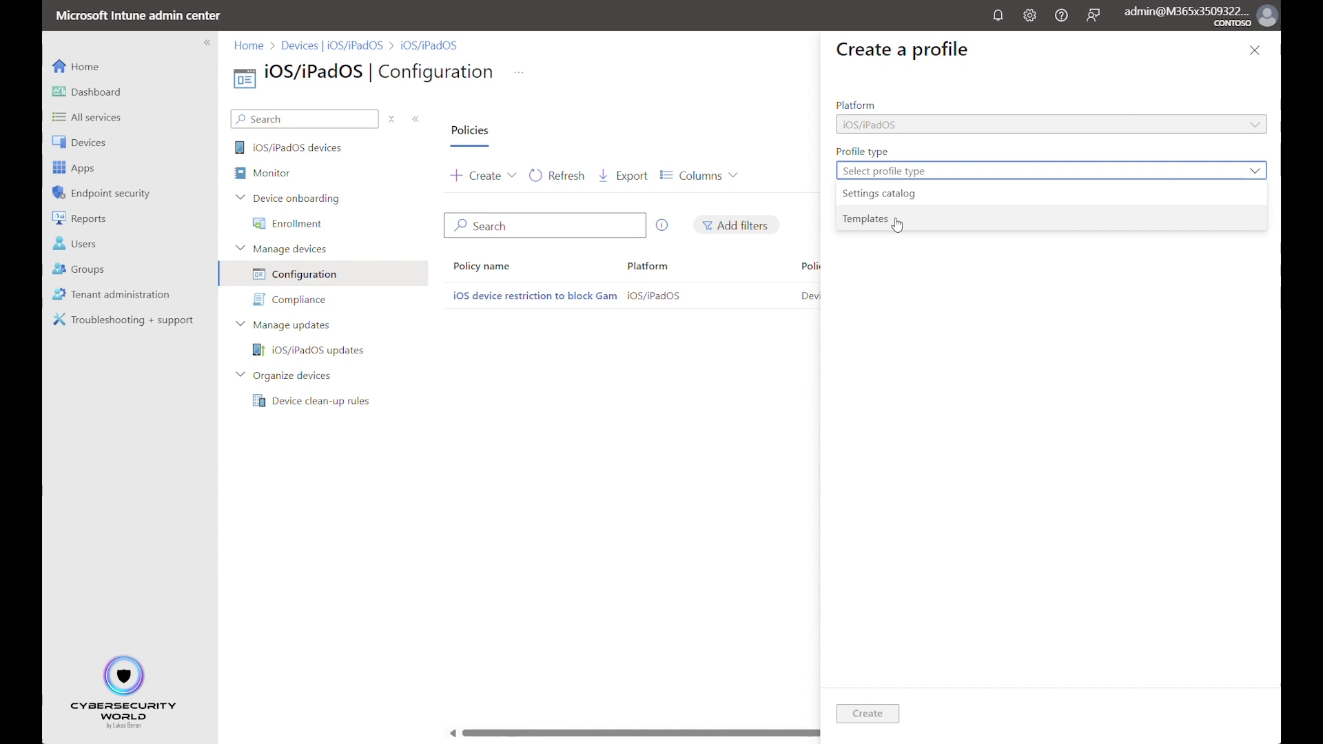
click(894, 219)
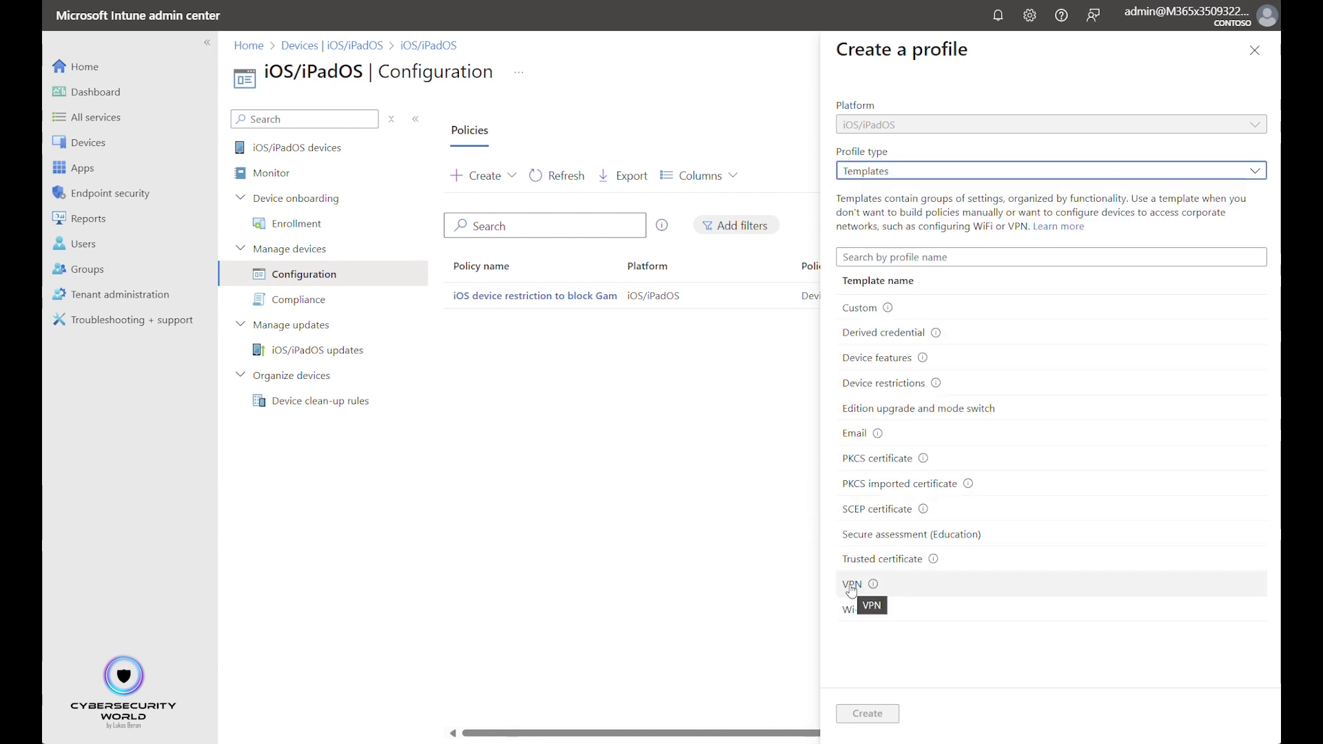
click(852, 585)
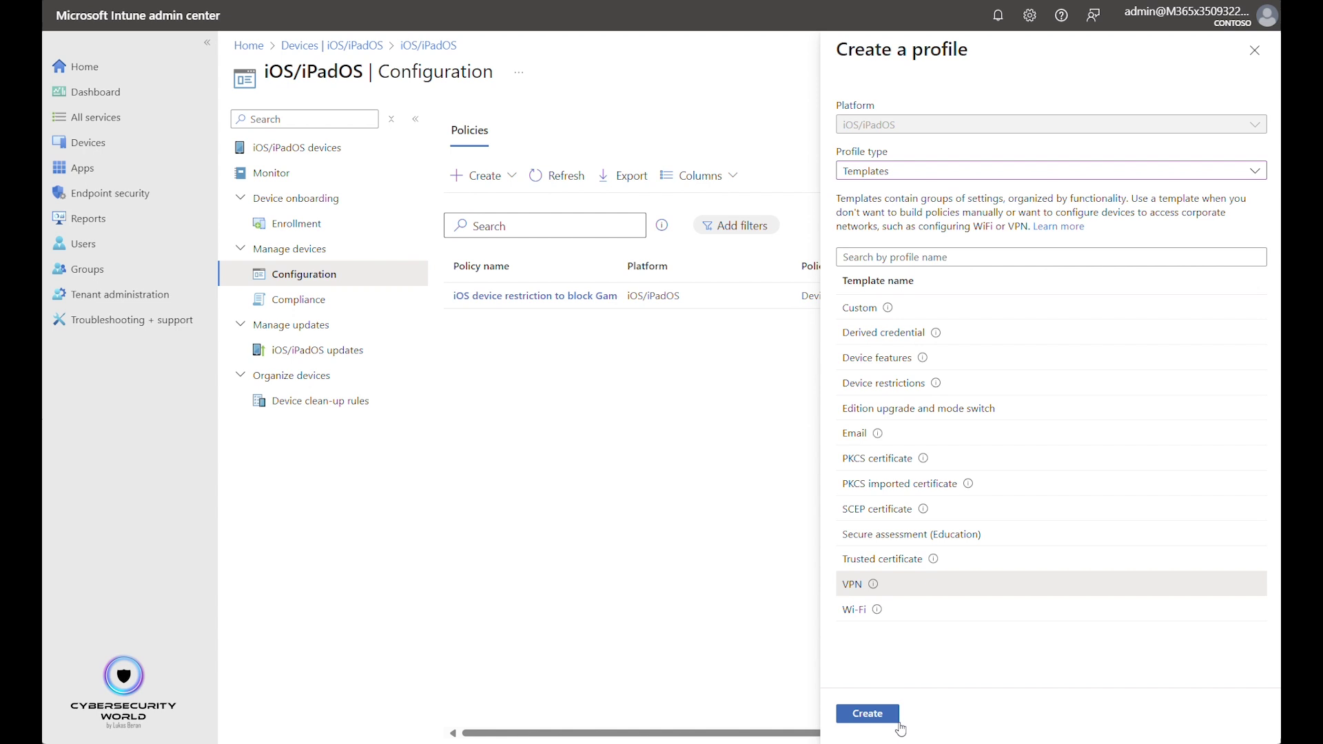
click(871, 715)
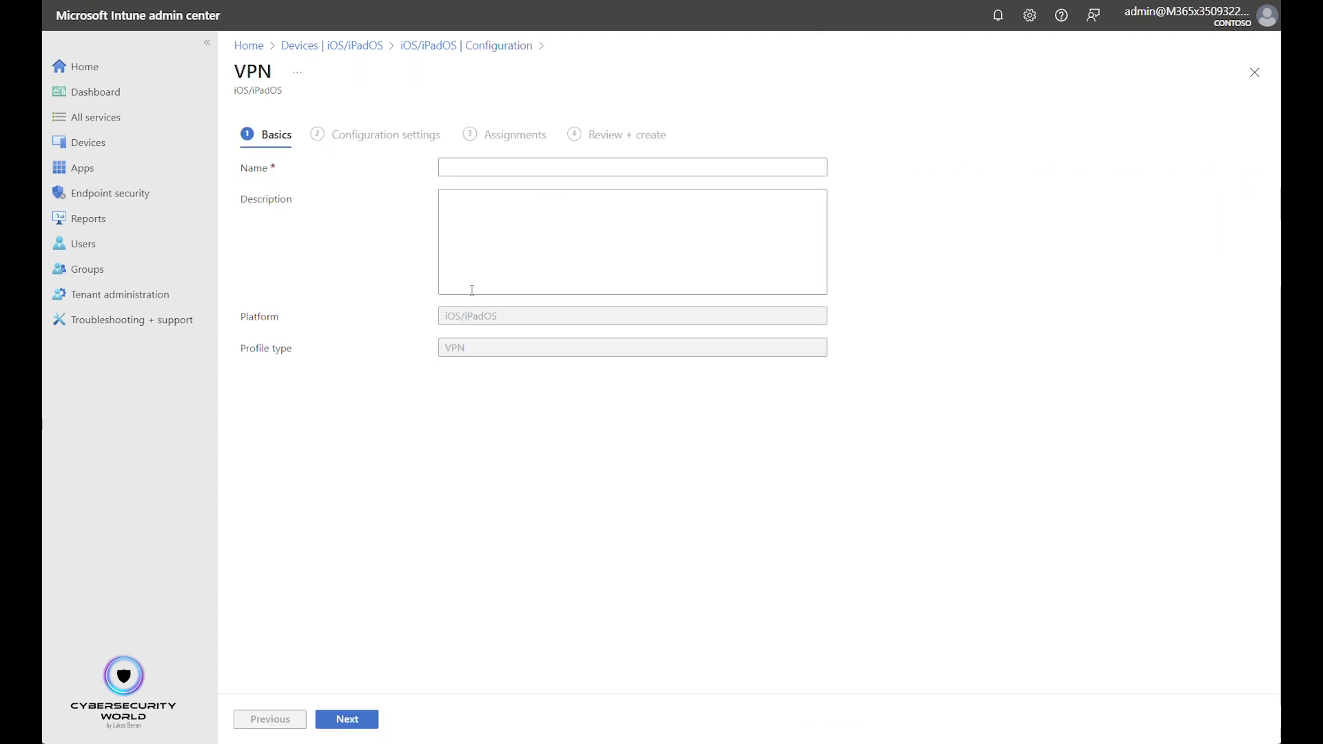
Name the profile 'MDE VPN' and choose Custom VPN as its connection type
click(458, 170)
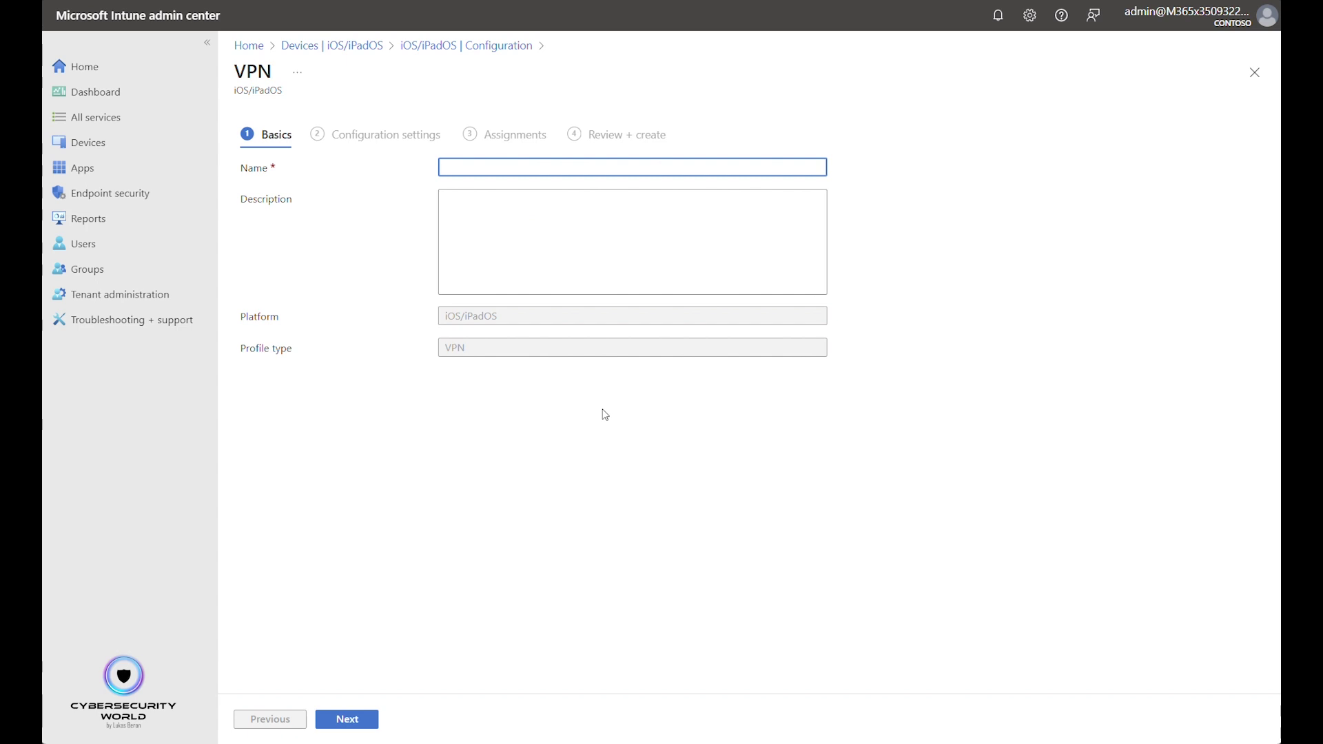
text(MDE VPN)
click(370, 720)
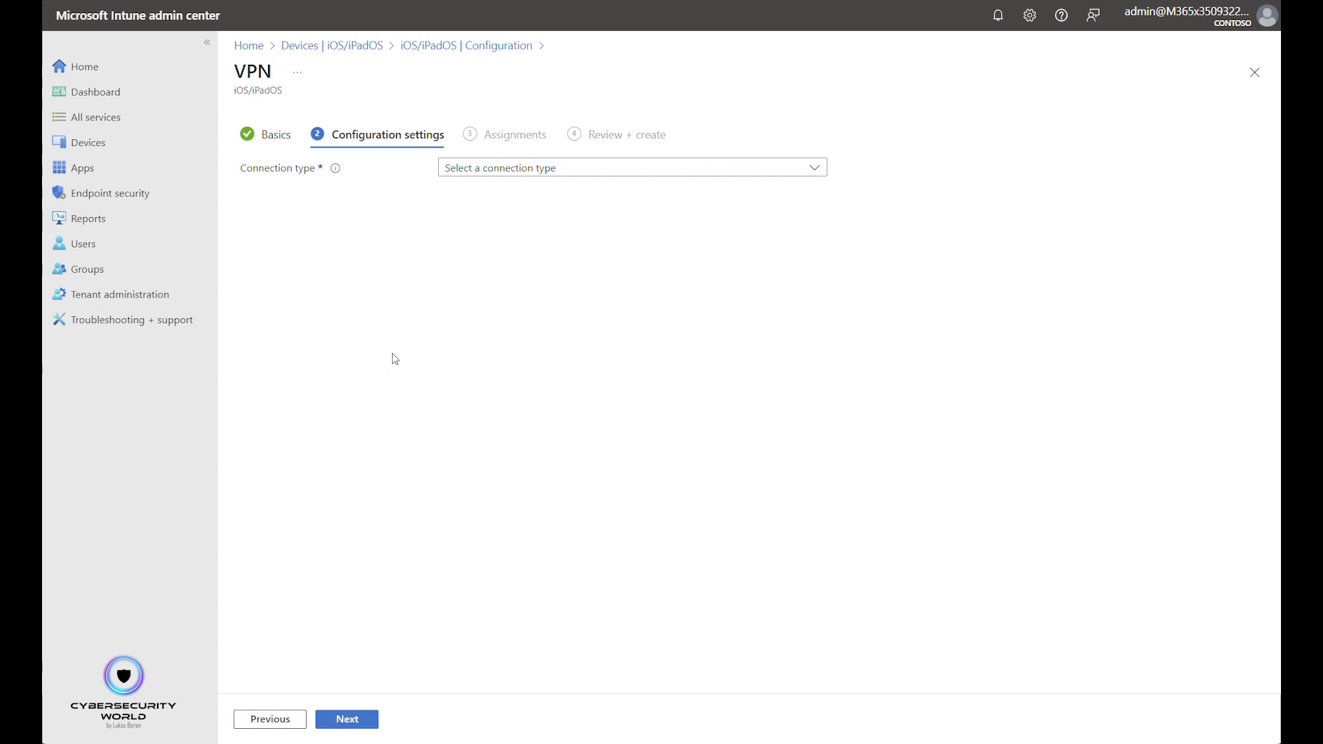
click(514, 173)
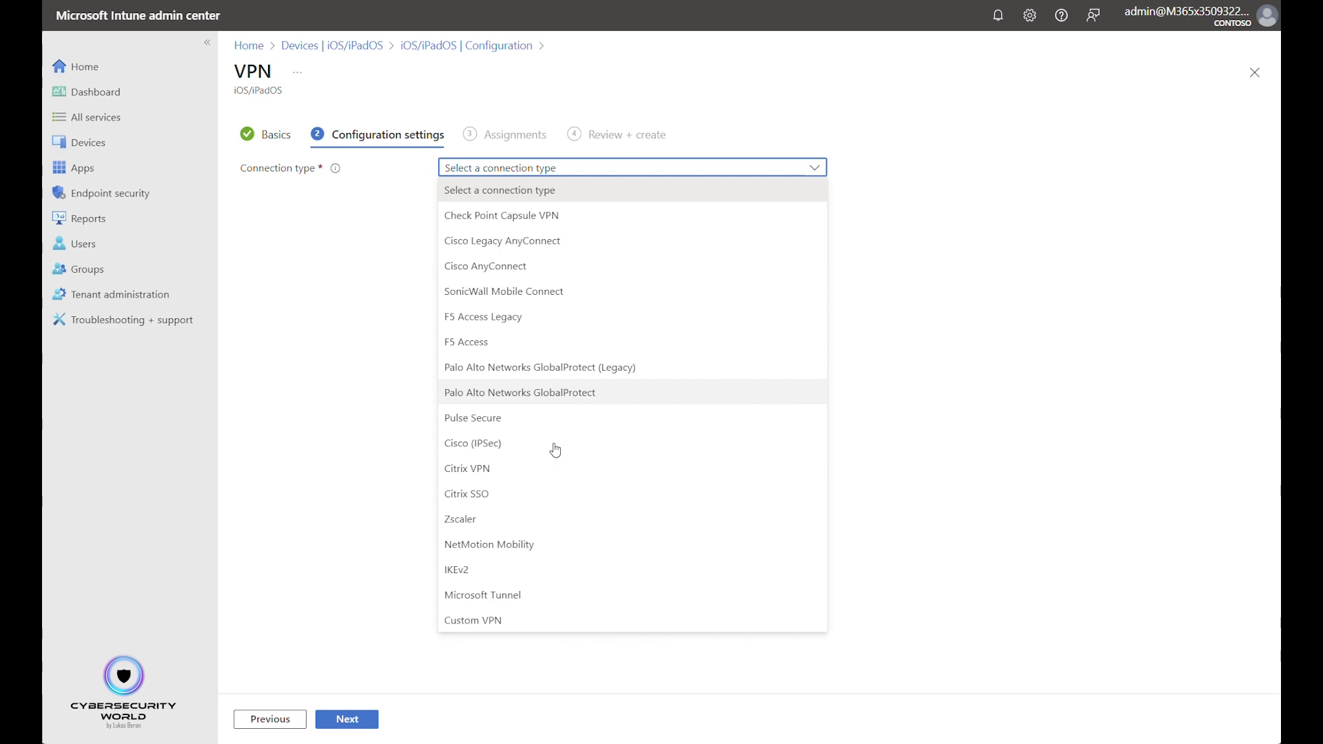
click(505, 623)
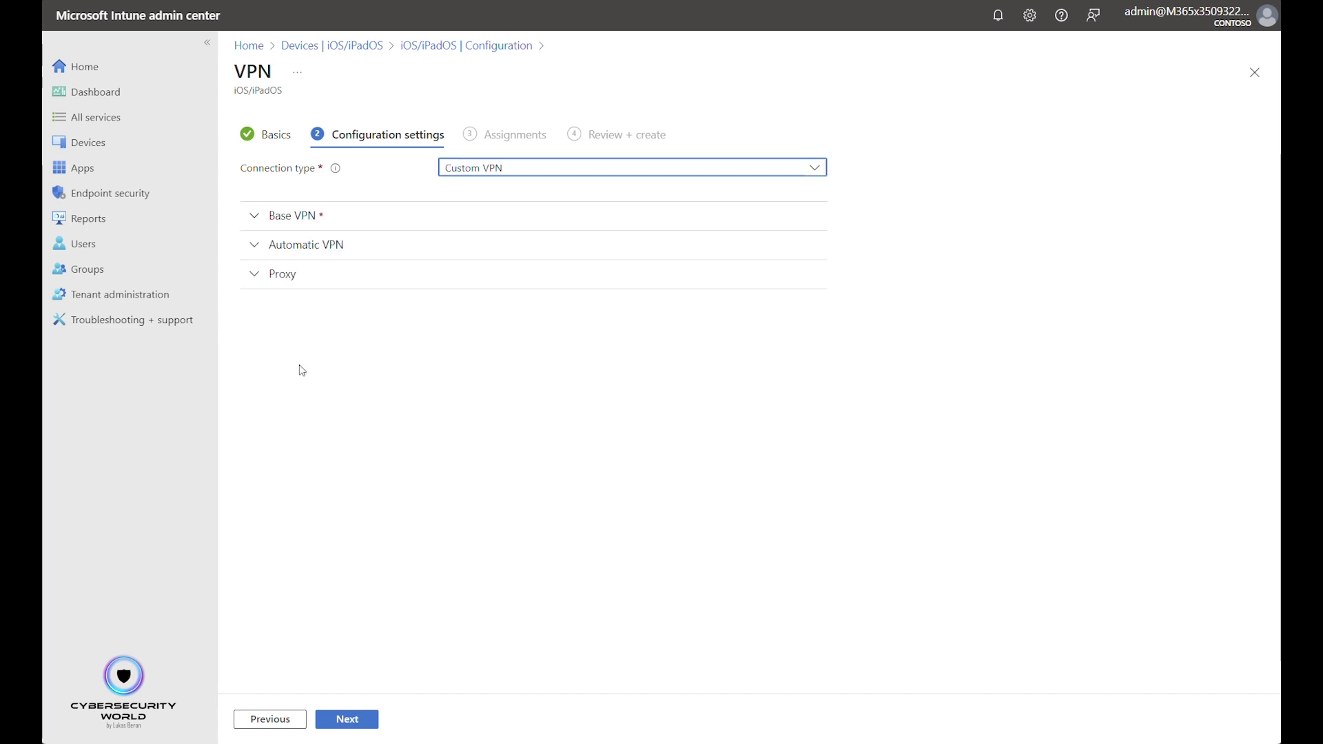
Set Base VPN to 'Defender for Endpoint', server 127.0.0.1, username/password authentication, identifier com.microsoft.scmx
click(290, 219)
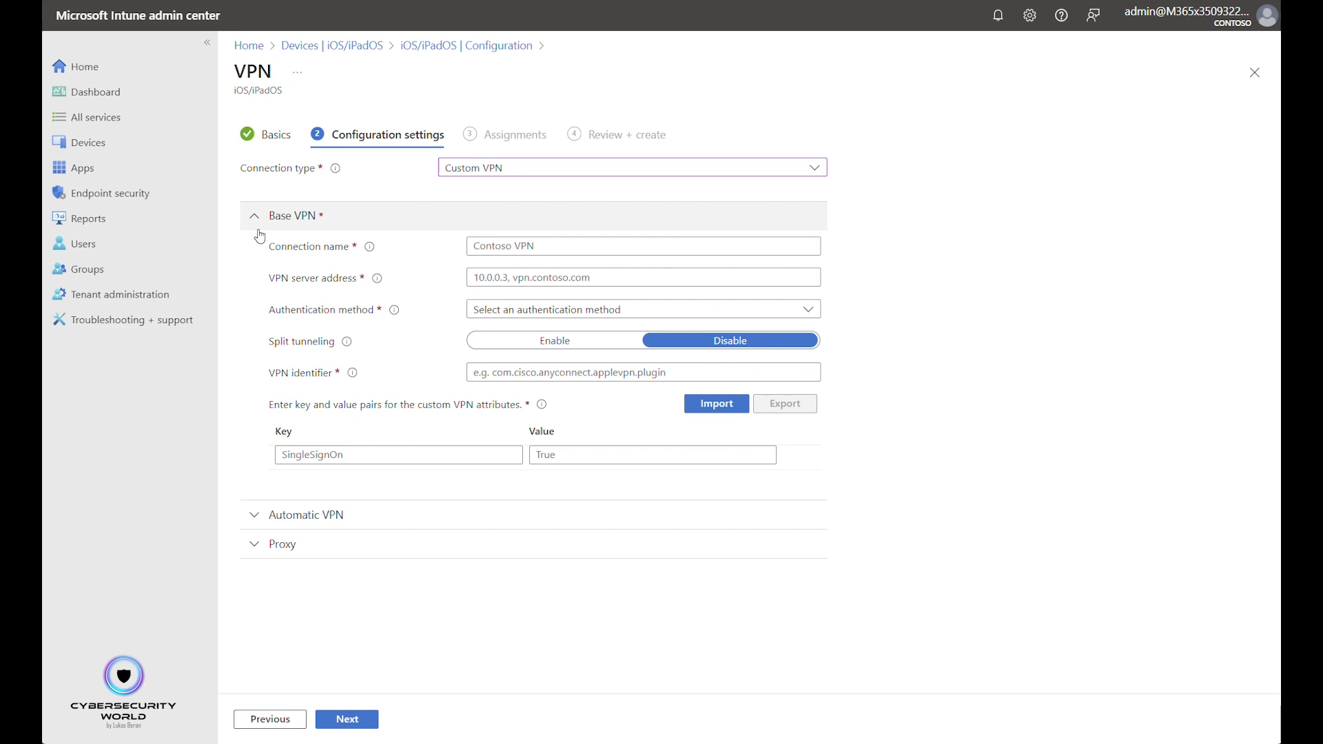
click(594, 243)
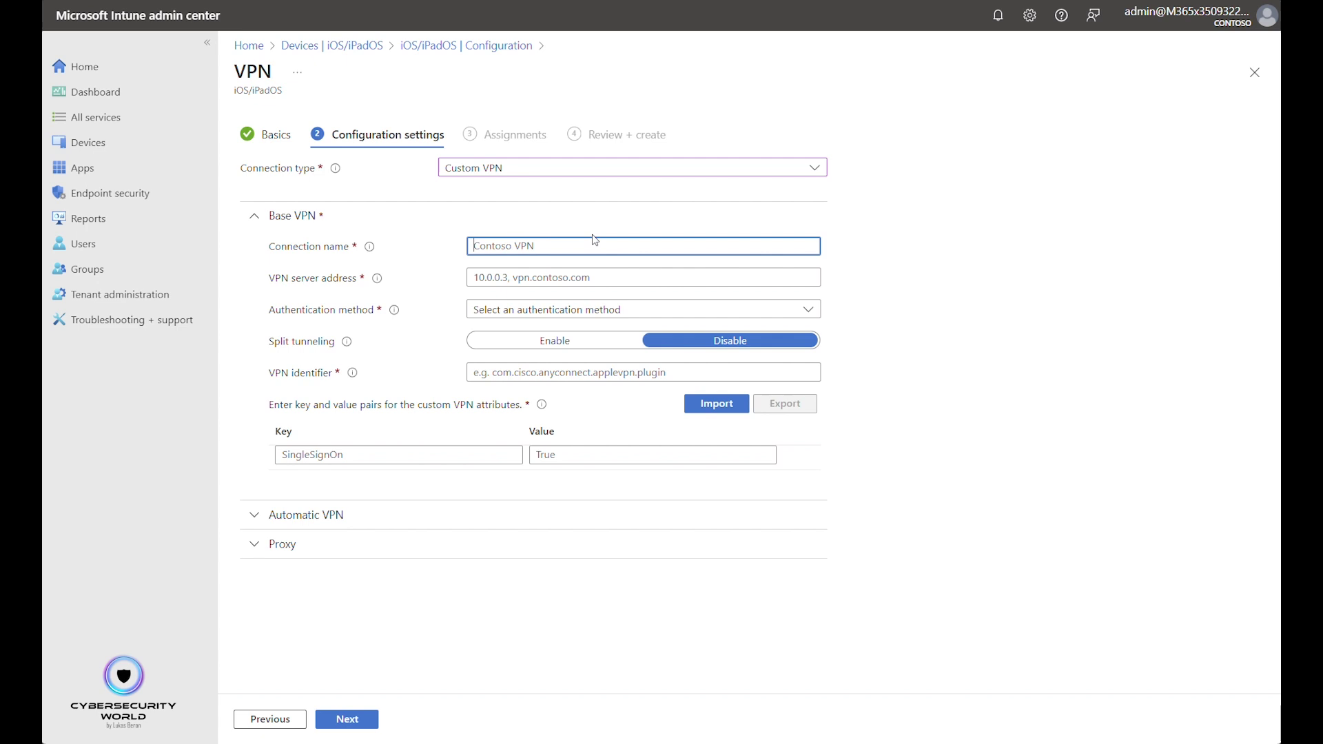
text(Defednder for Endpoint)
click(496, 274)
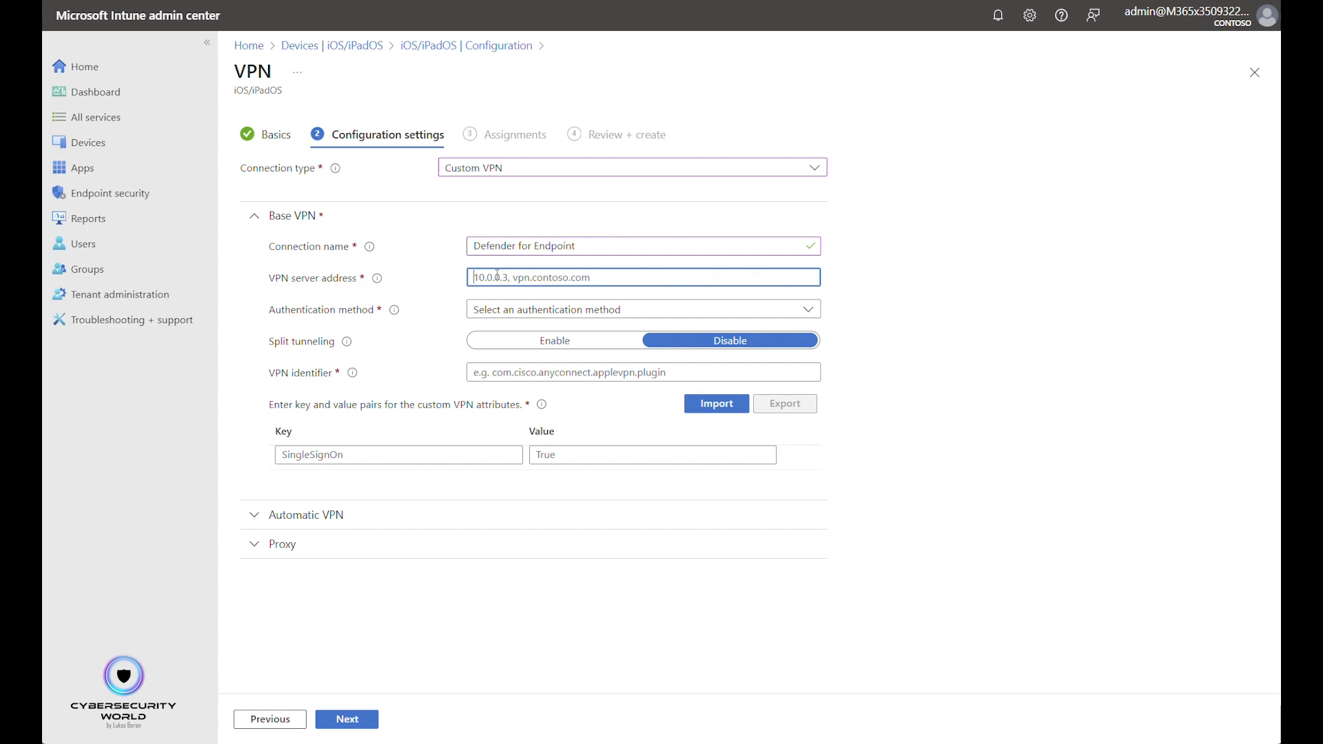
text(127.0.0.1)
click(688, 311)
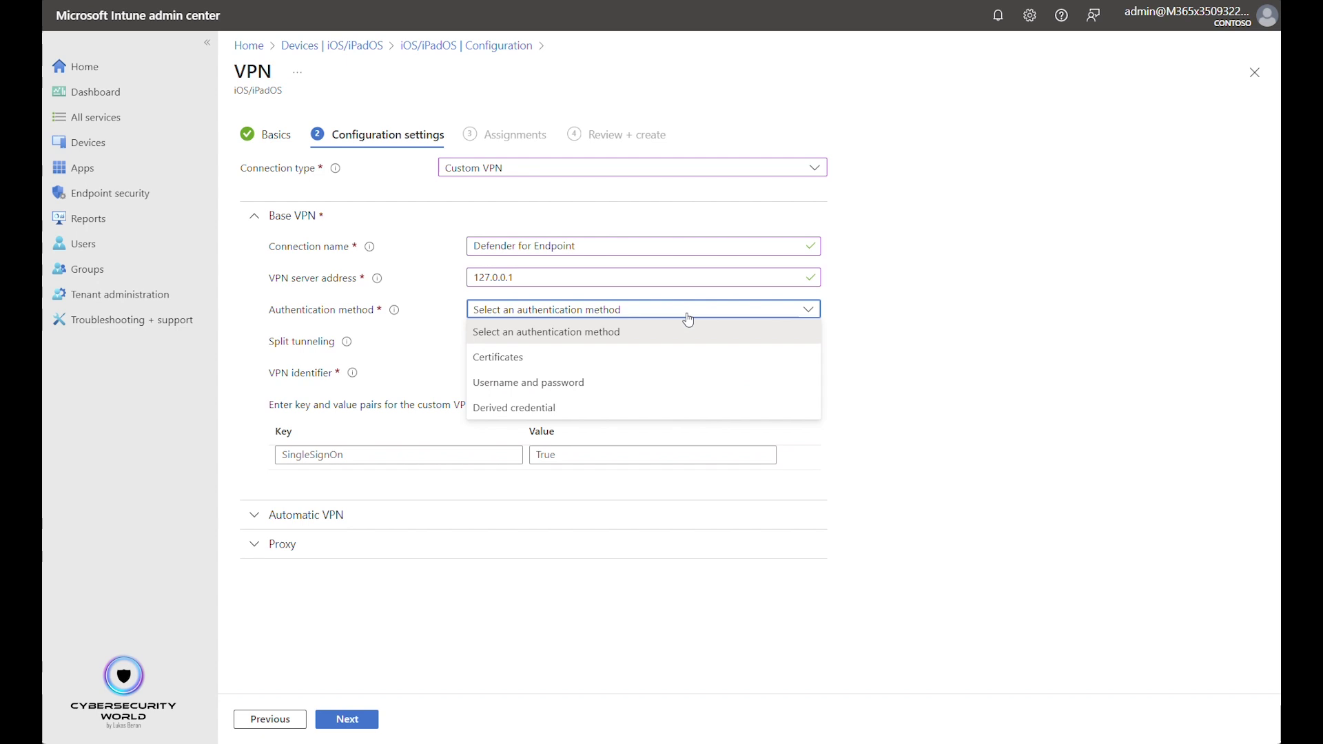
click(544, 385)
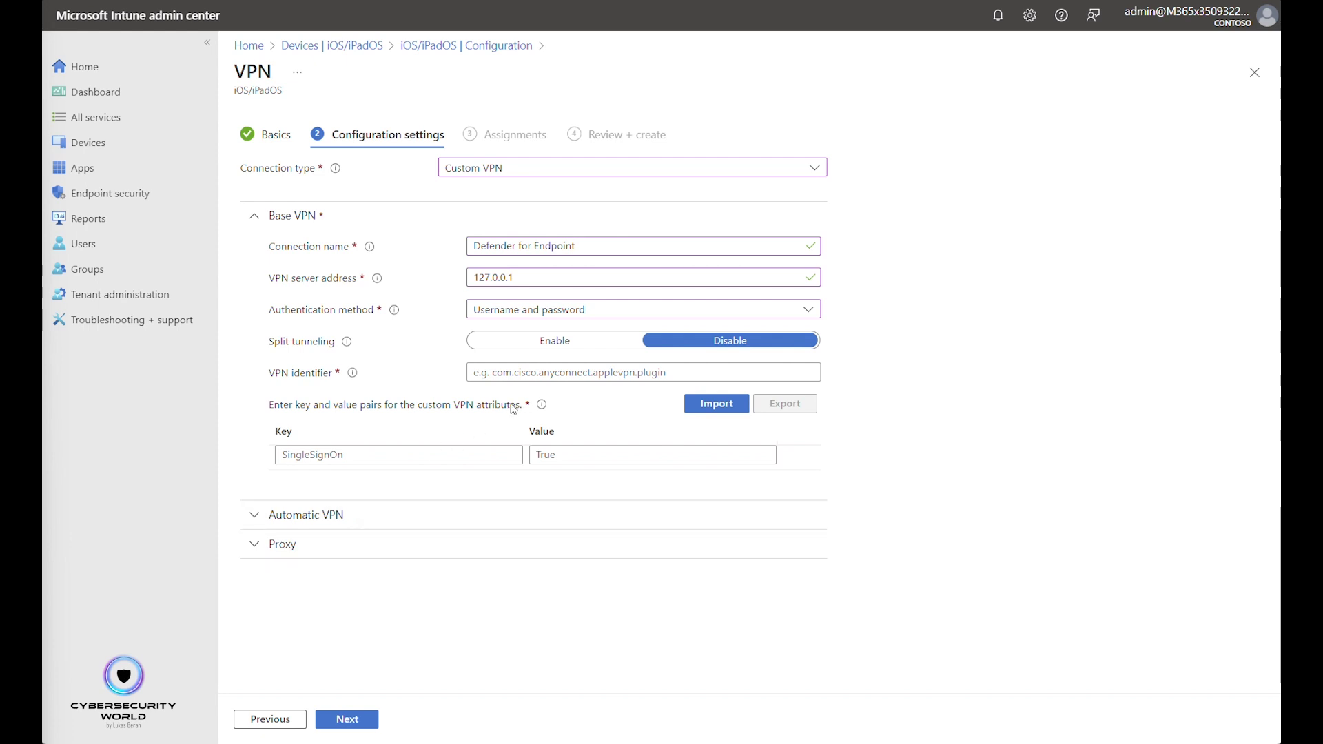
click(513, 372)
text(com.microsoft.scmx)
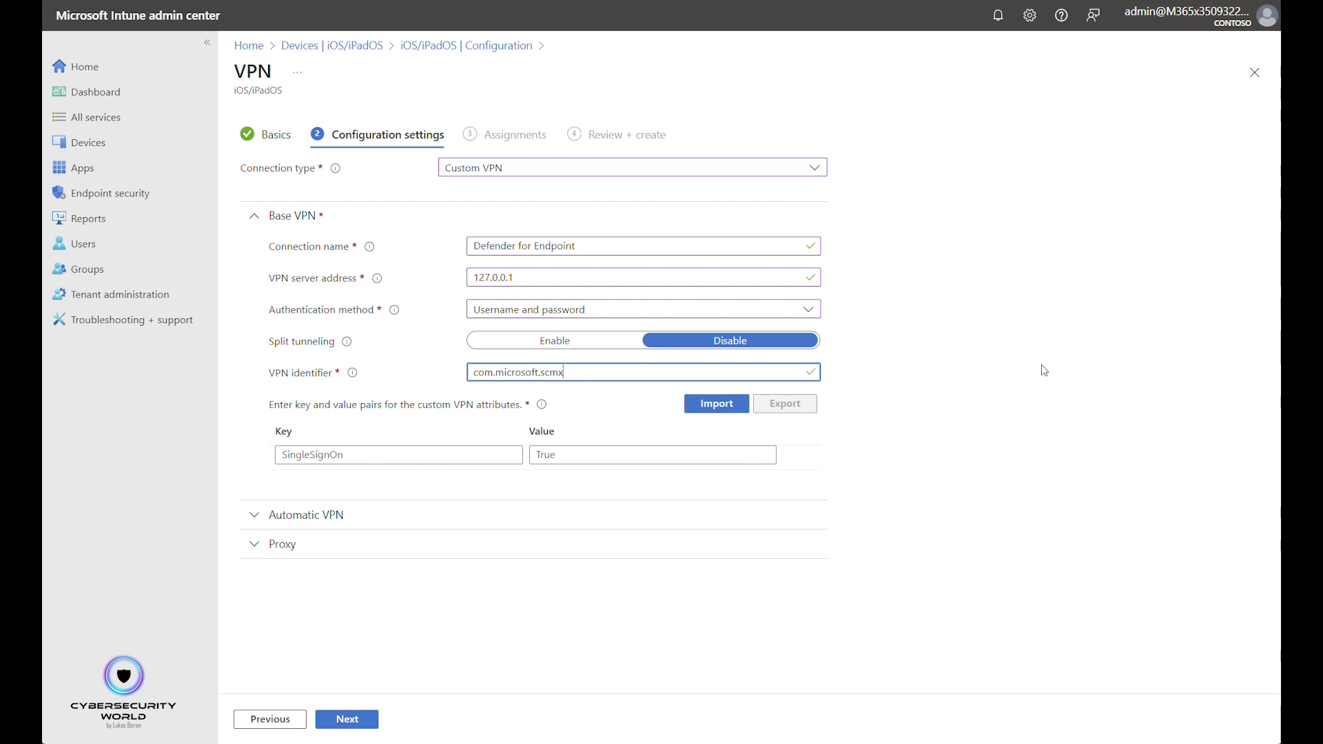
click(1000, 381)
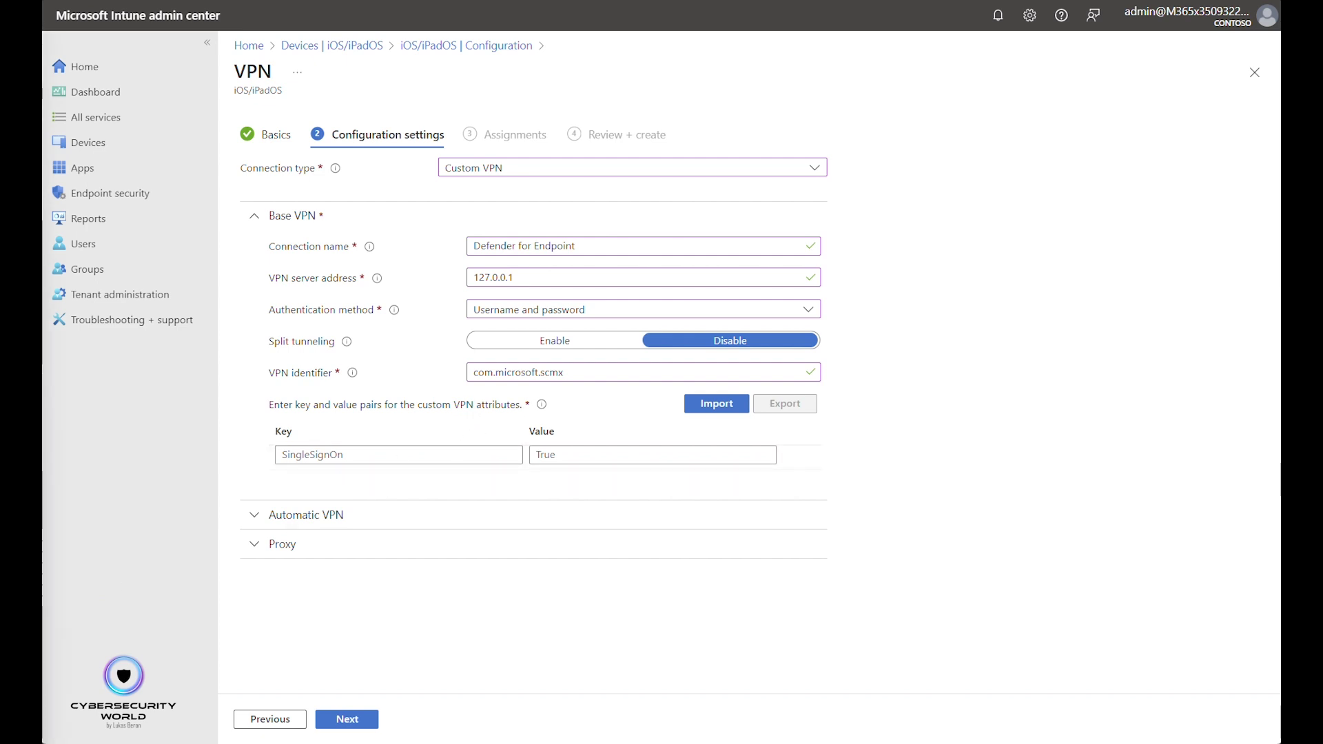
Add the key-value pairs SilentOnboard = True and SingleSignOn = True to the custom VPN attributes
click(339, 454)
text(SilentOnboard)
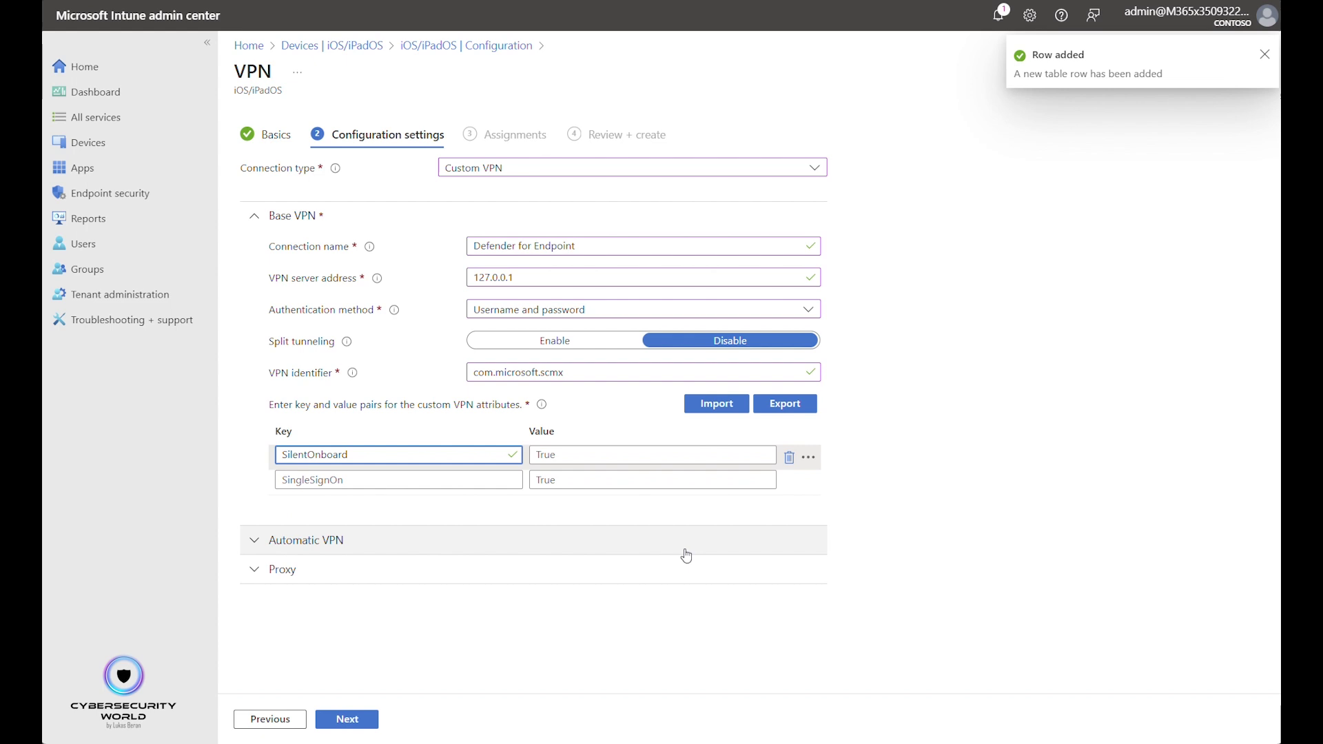
click(583, 457)
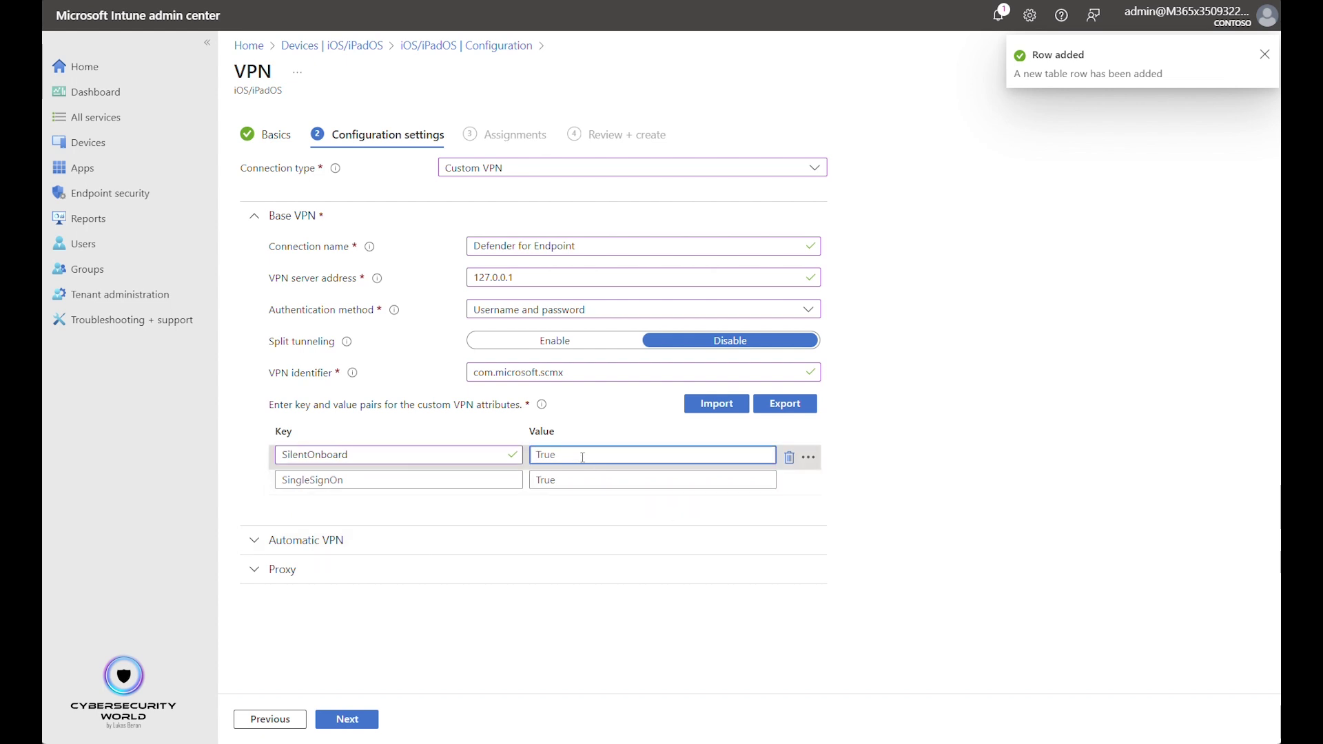
text(True)
click(965, 451)
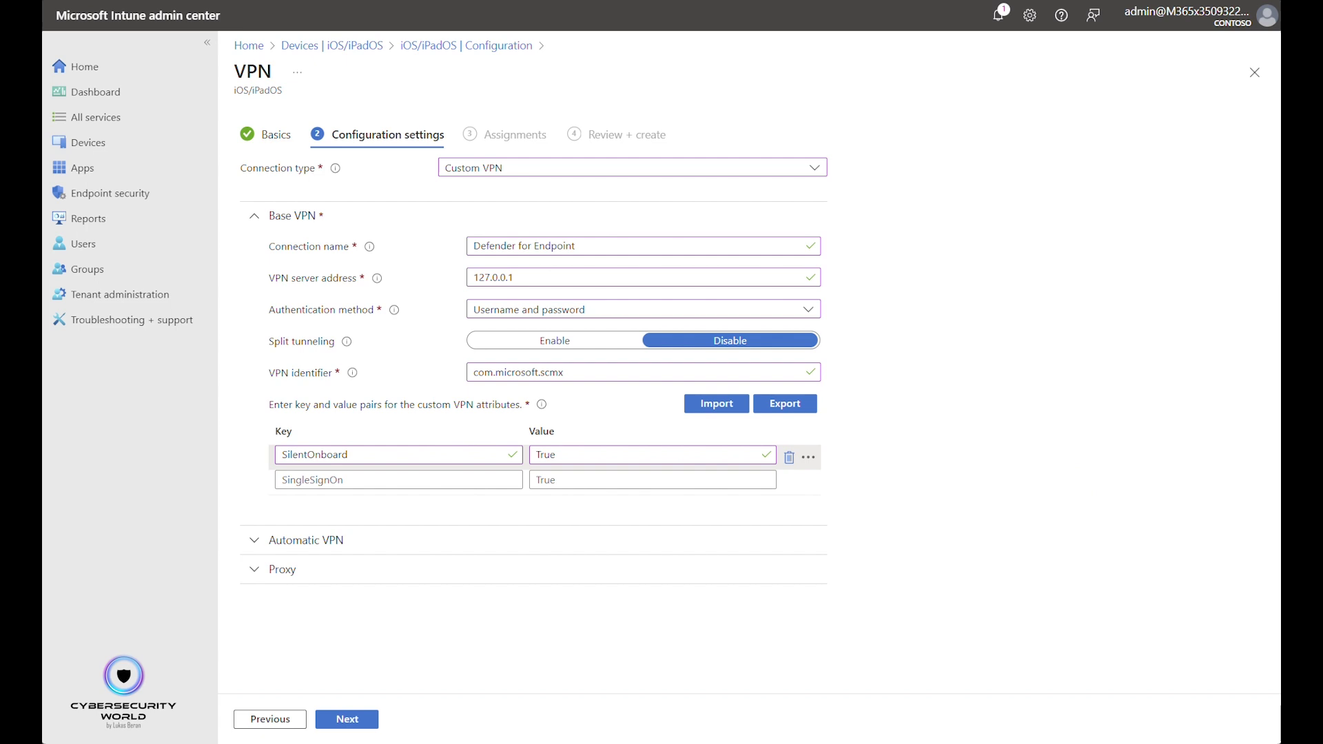
click(324, 480)
text(SingleSignOn)
click(583, 481)
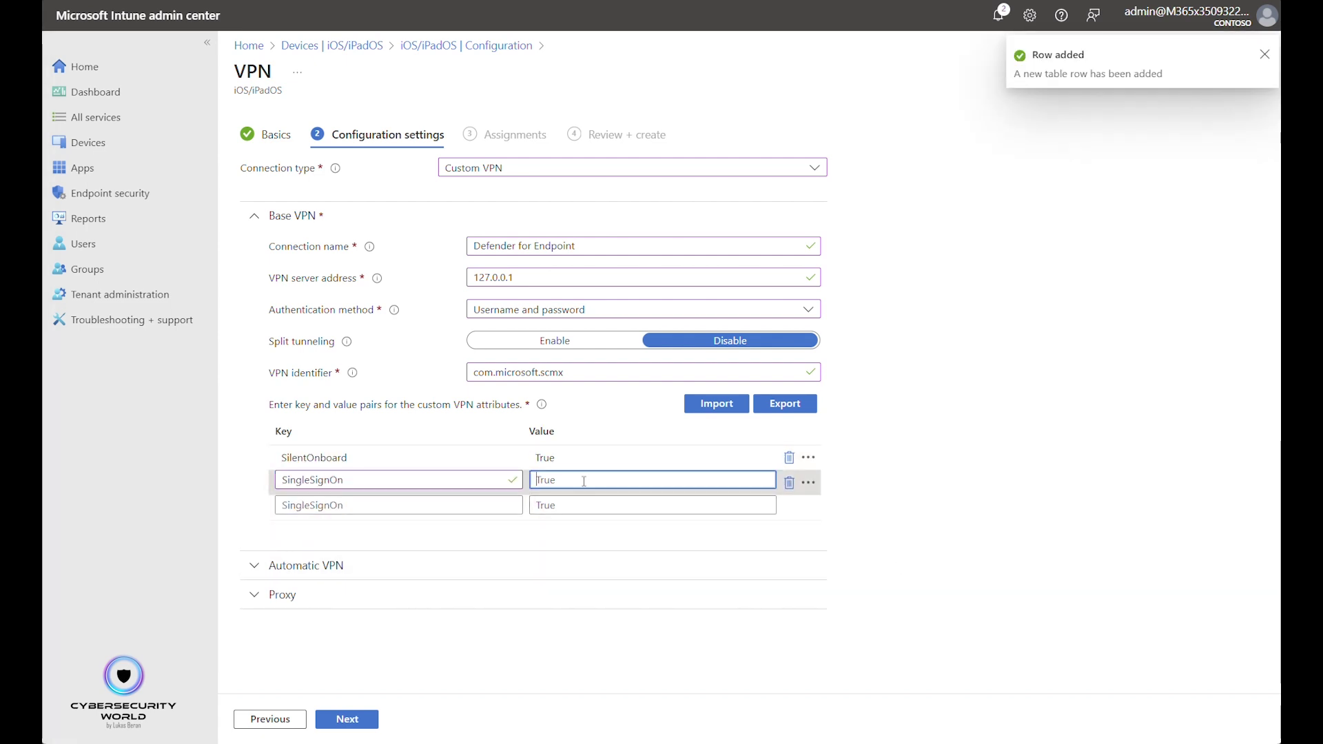
text(True)
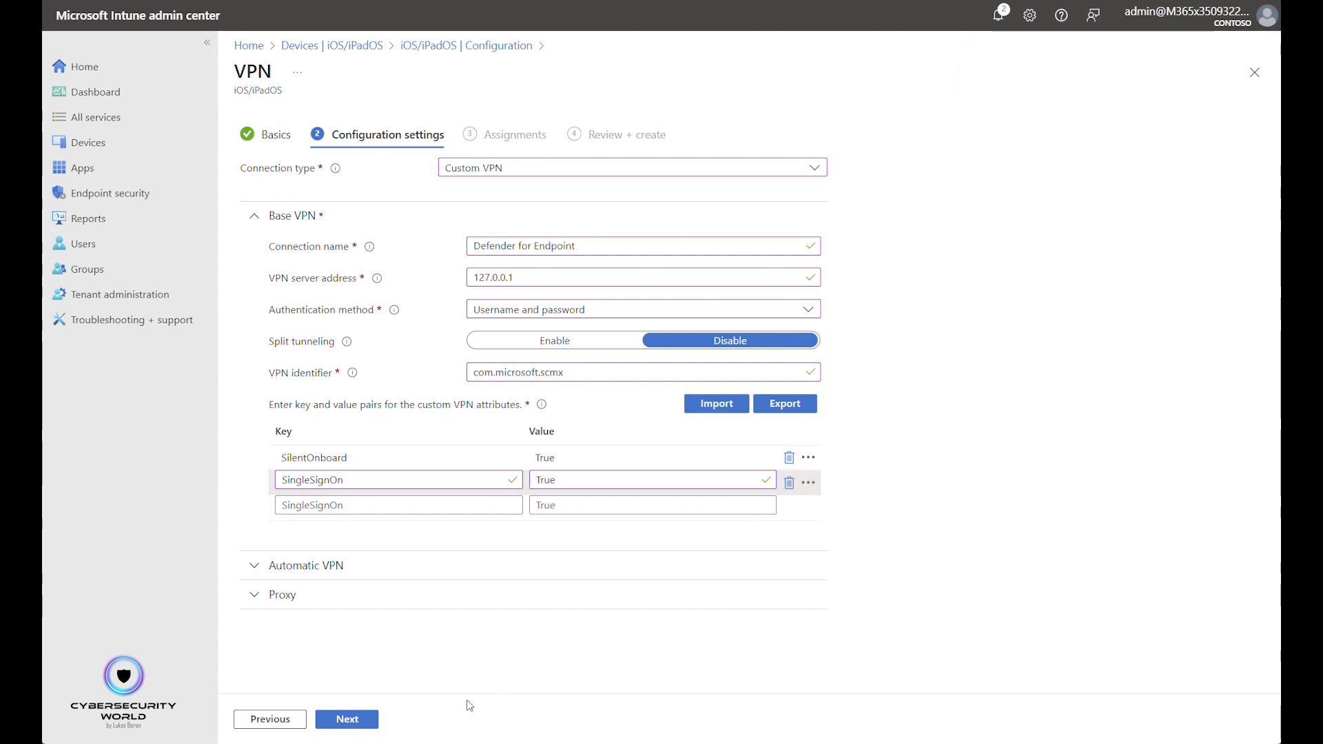
Set the automatic VPN type to On-demand
click(324, 566)
scroll(242, 597, down, 1)
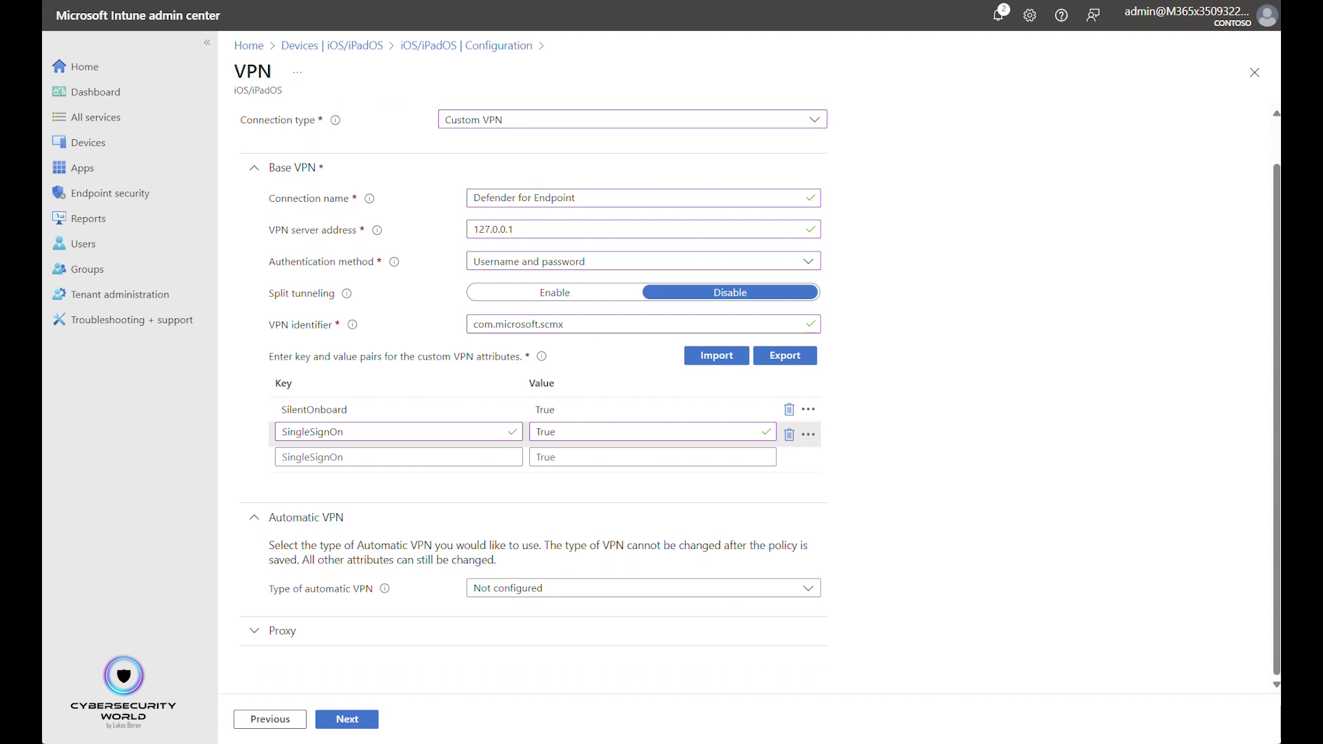
click(635, 588)
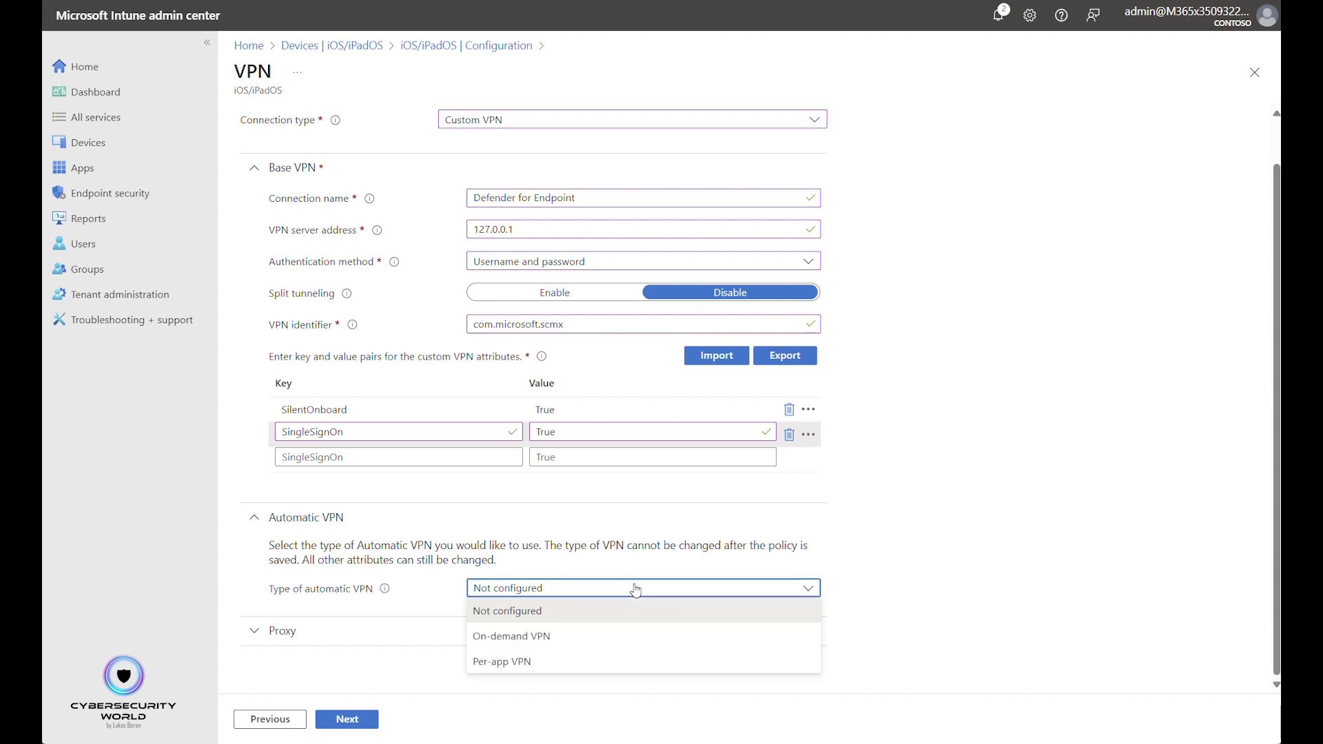
click(538, 637)
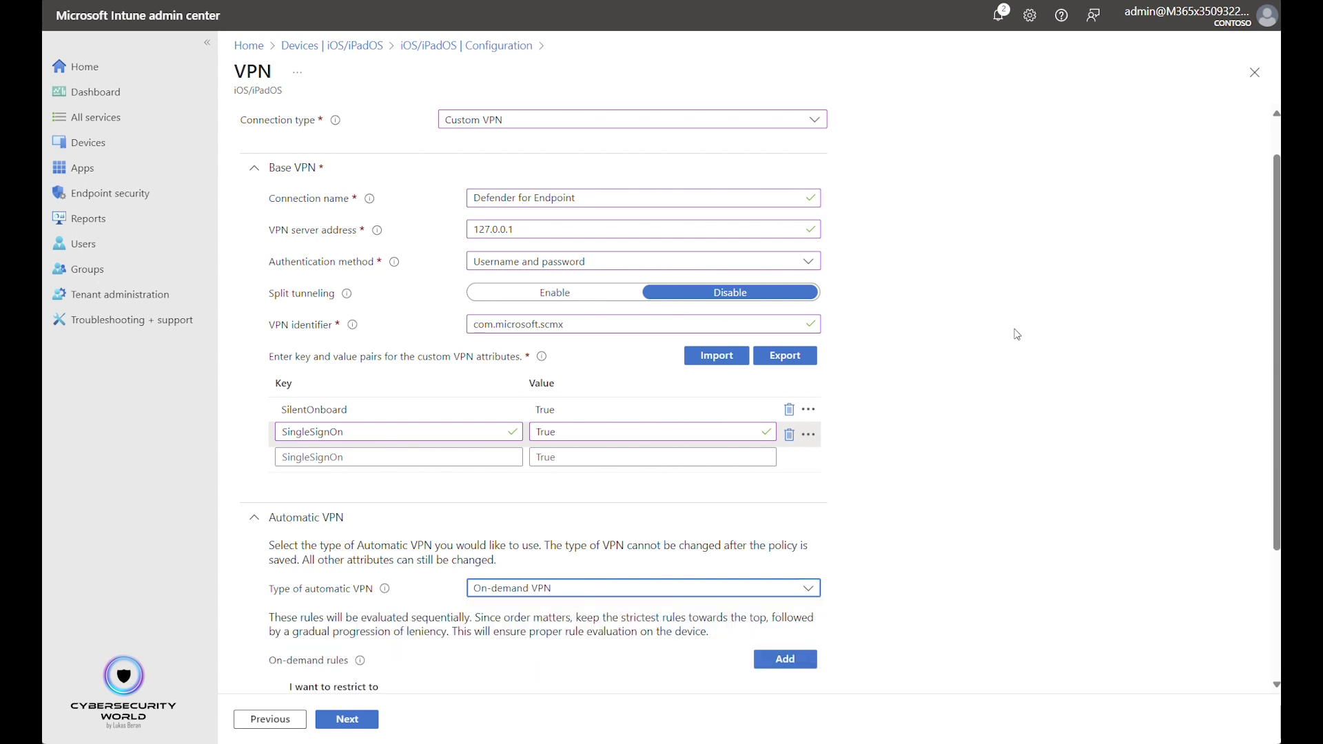
Add and save an on-demand rule that connects the VPN for all domains
scroll(1011, 378, down, 3)
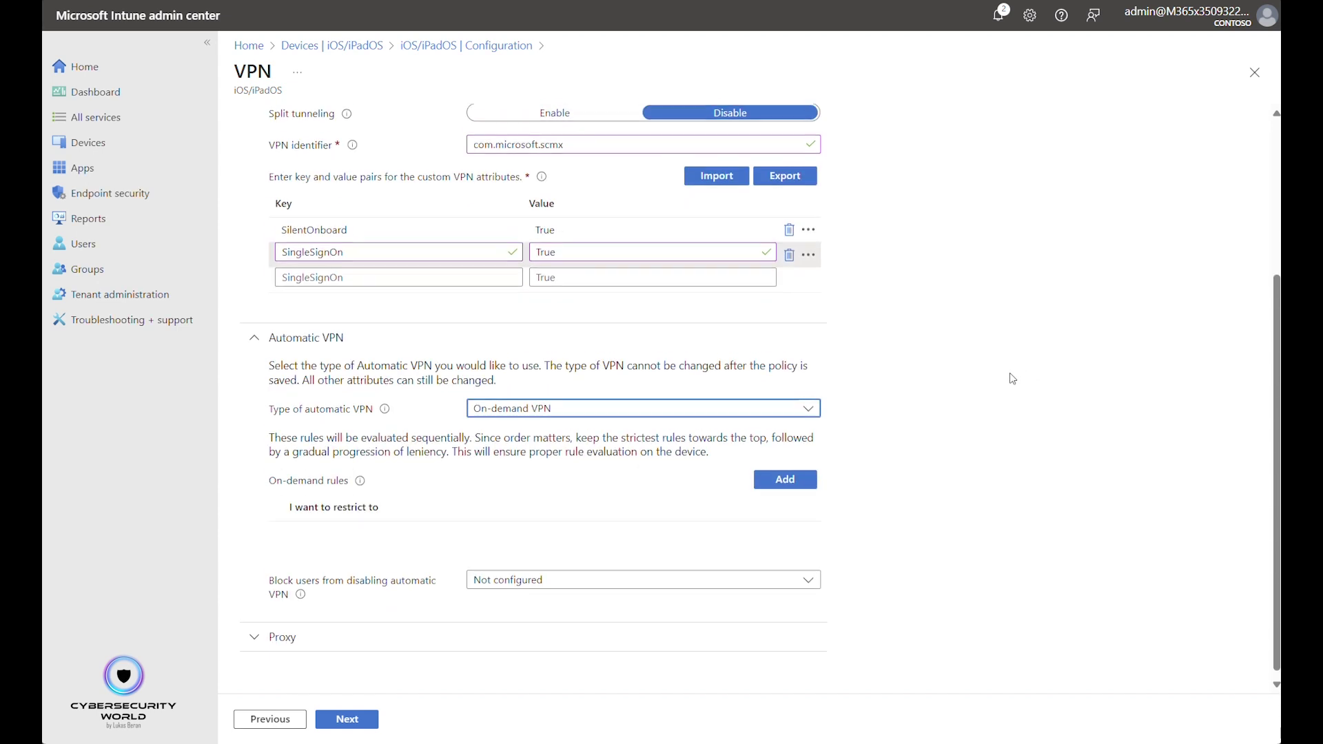
click(806, 480)
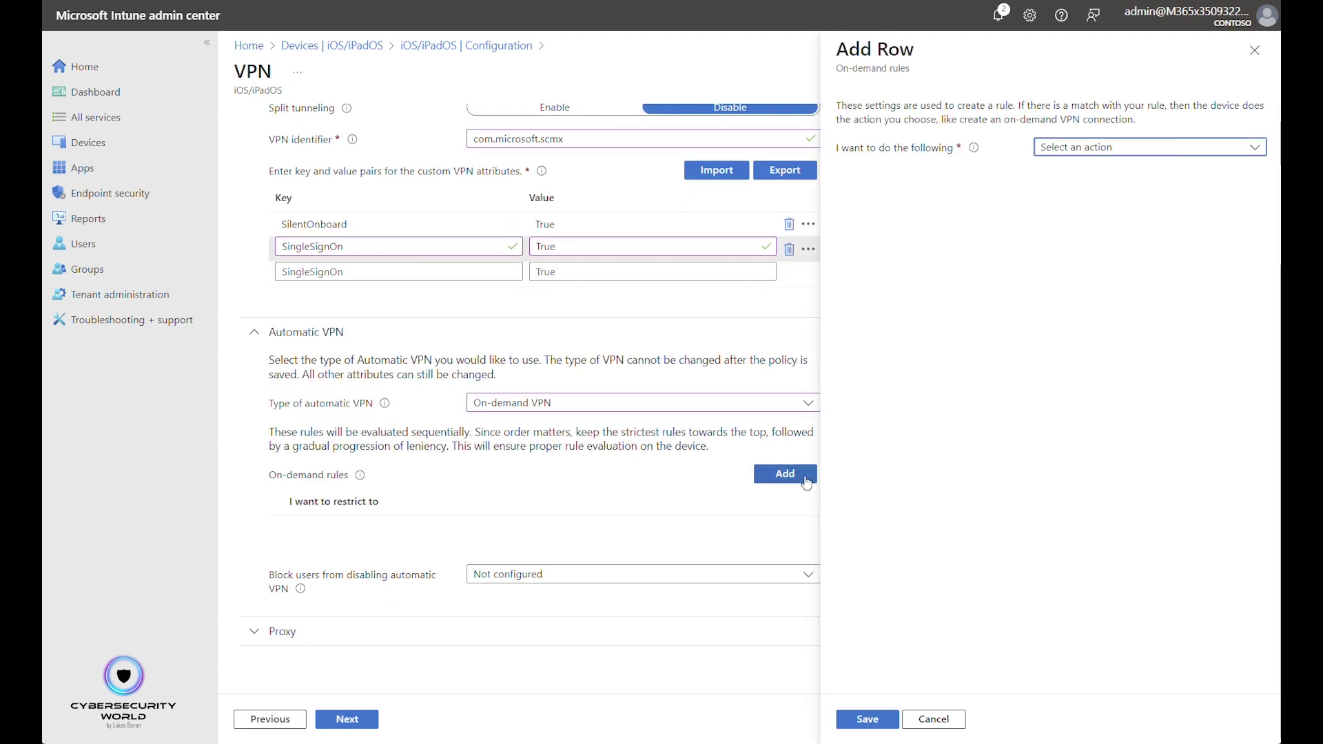
click(1077, 147)
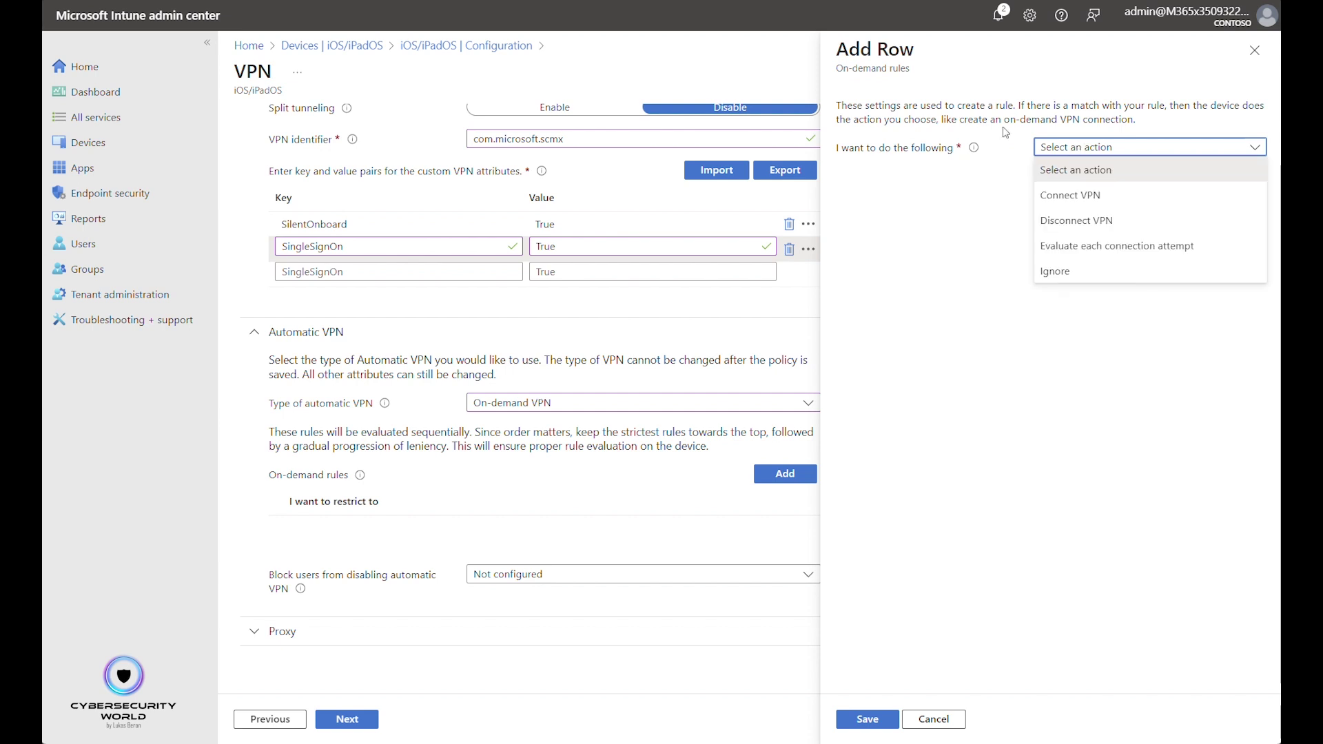
click(1074, 197)
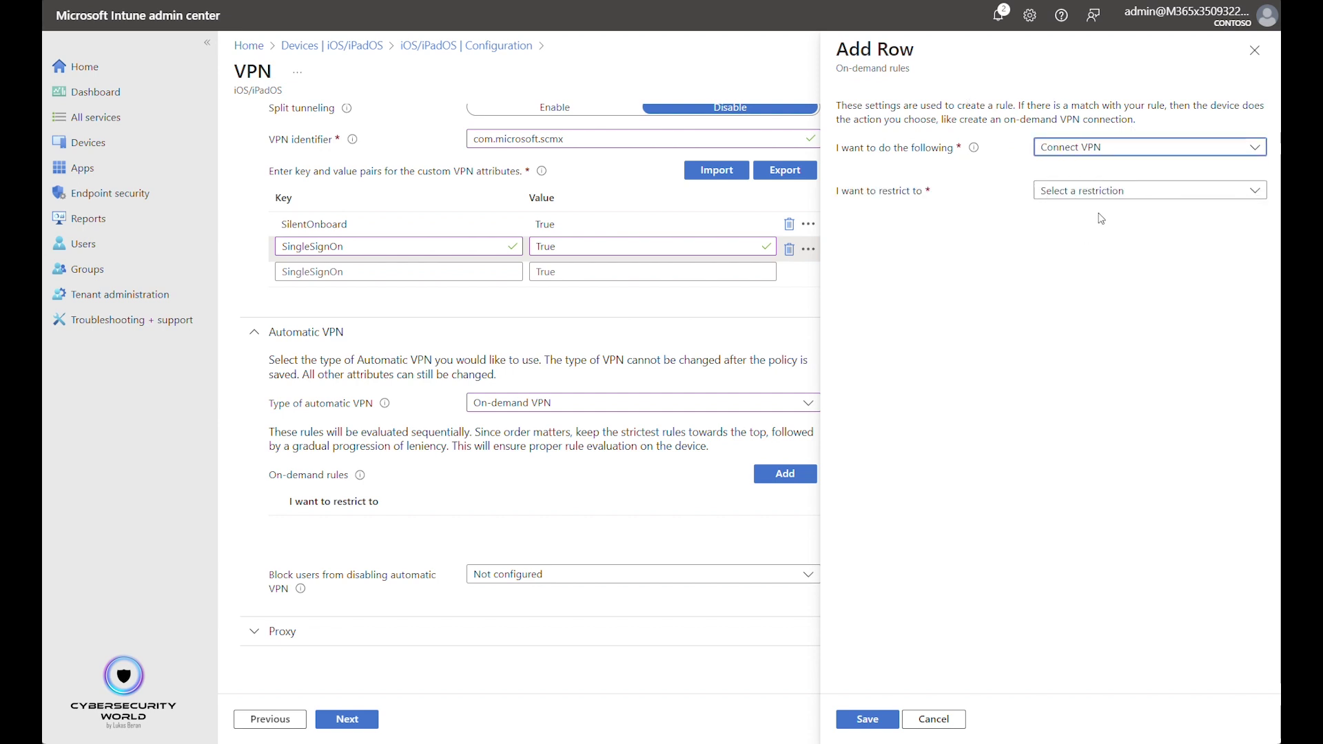
click(1102, 193)
click(1095, 292)
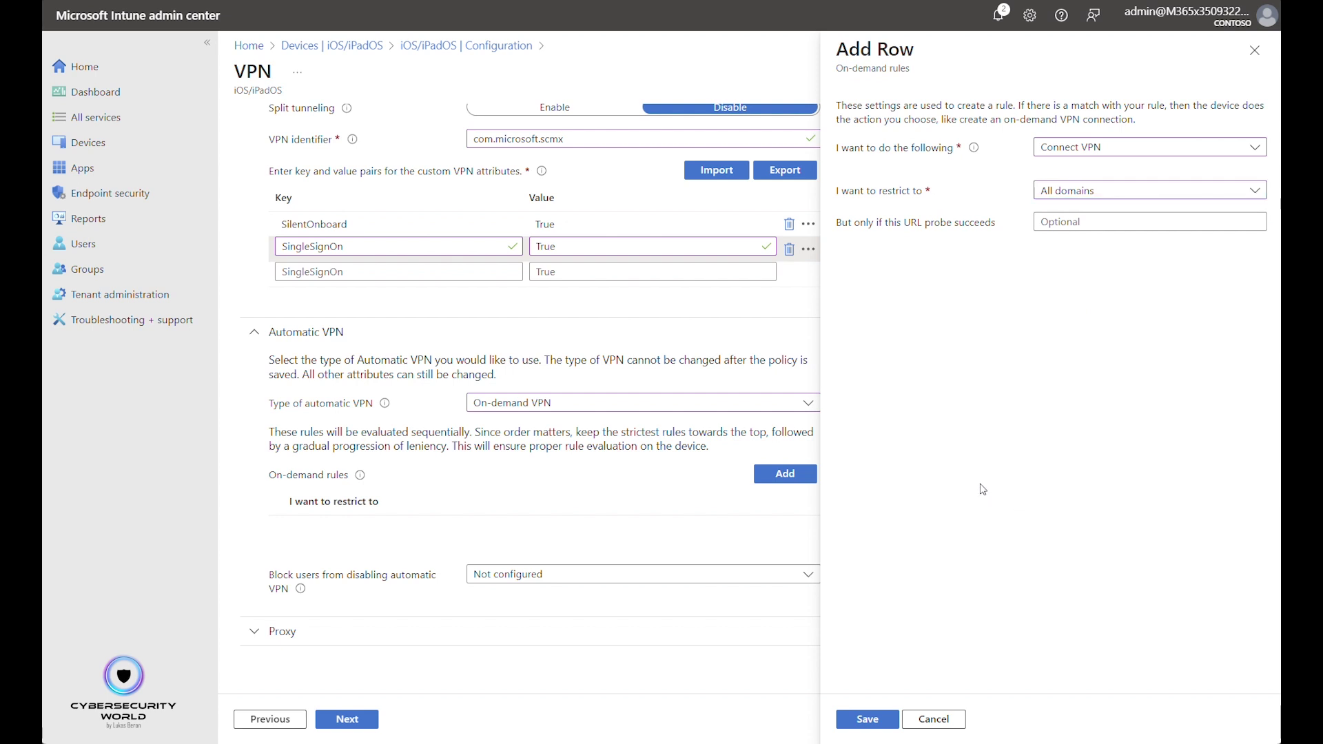
click(871, 722)
Set 'Block users from disabling automatic VPN' to Yes
scroll(577, 591, down, 1)
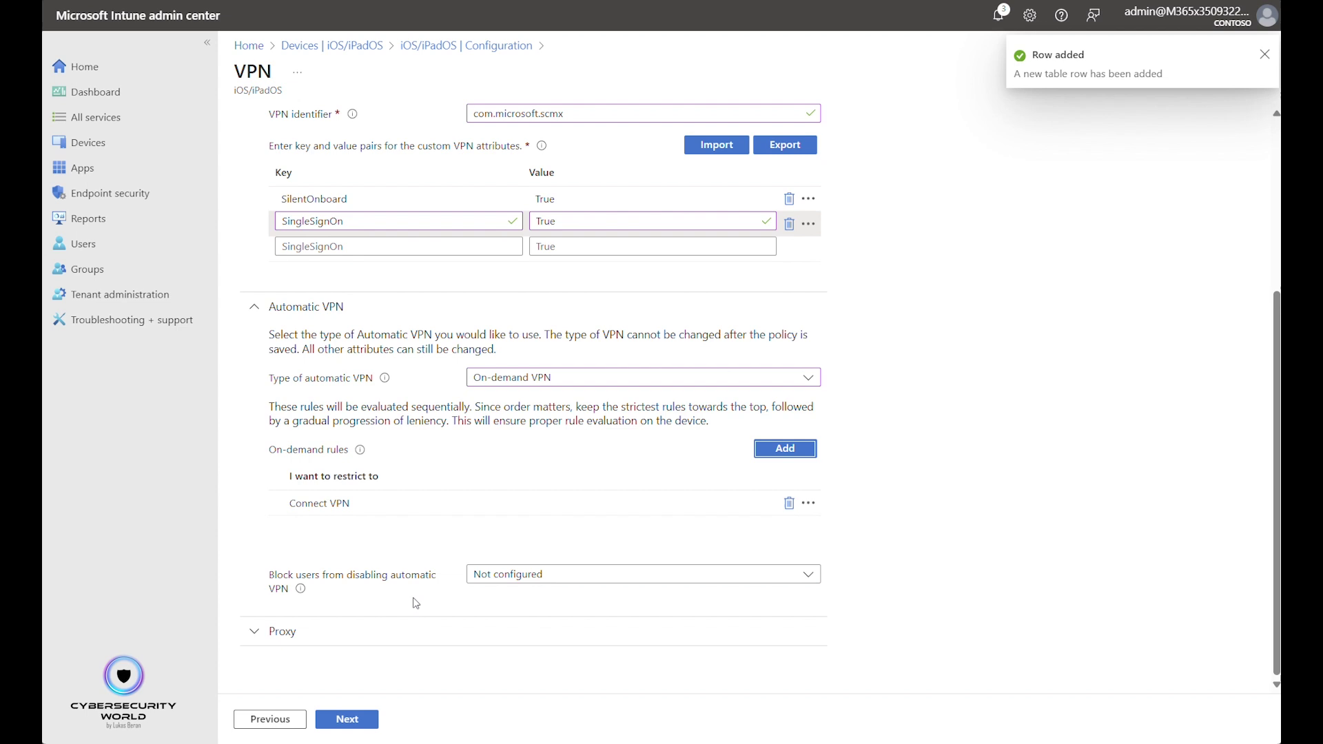
click(538, 576)
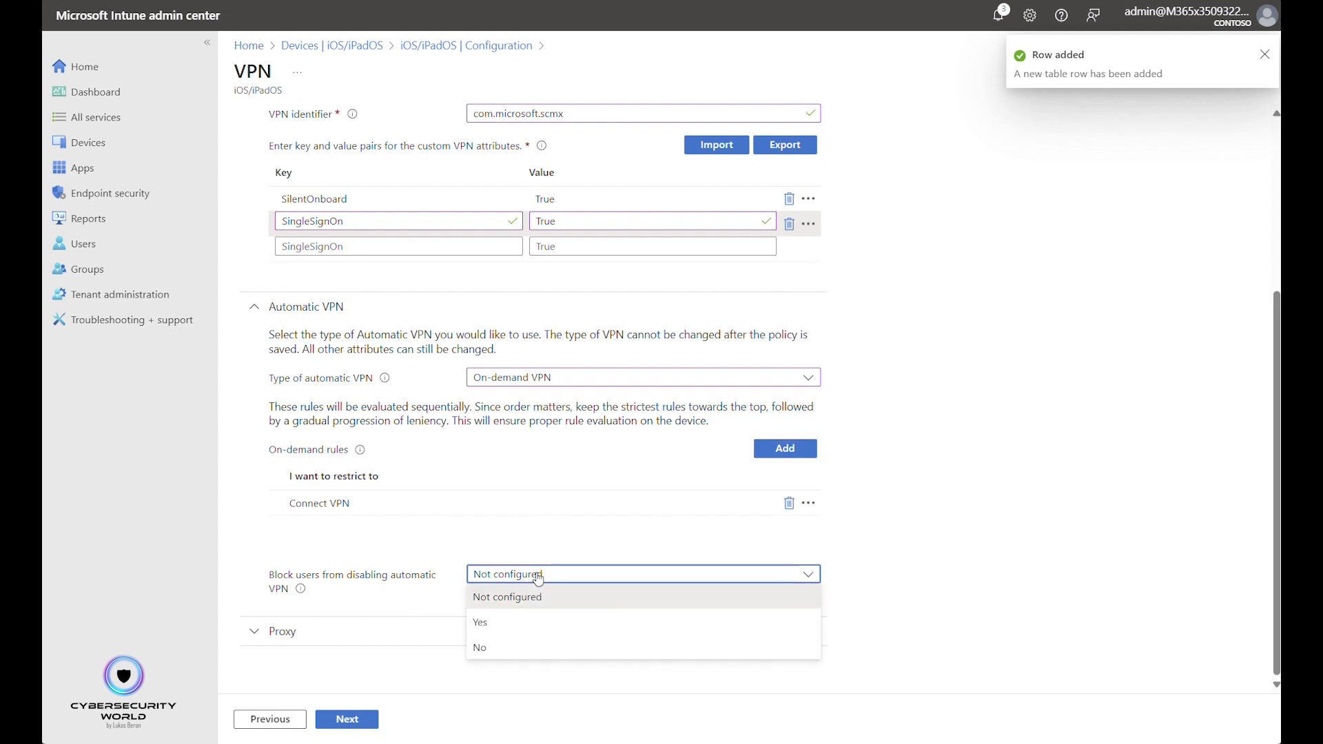
click(529, 622)
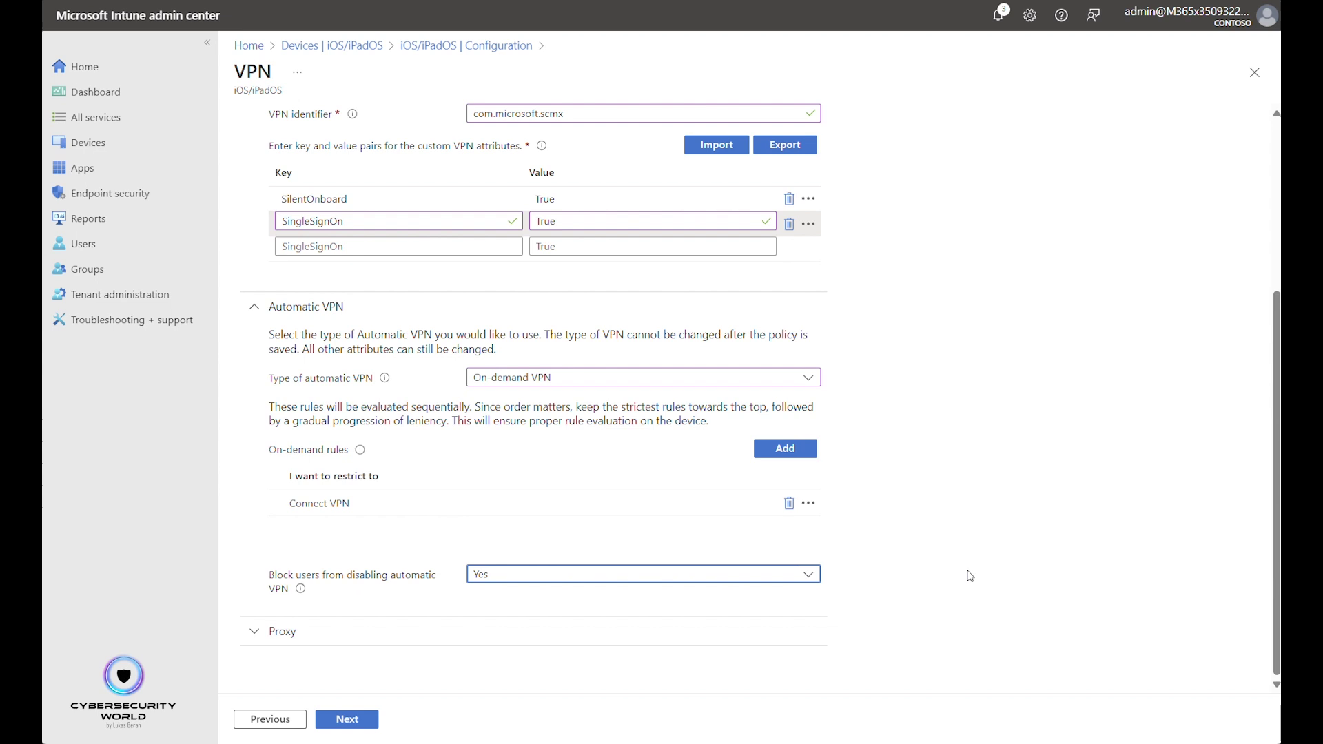
click(1054, 591)
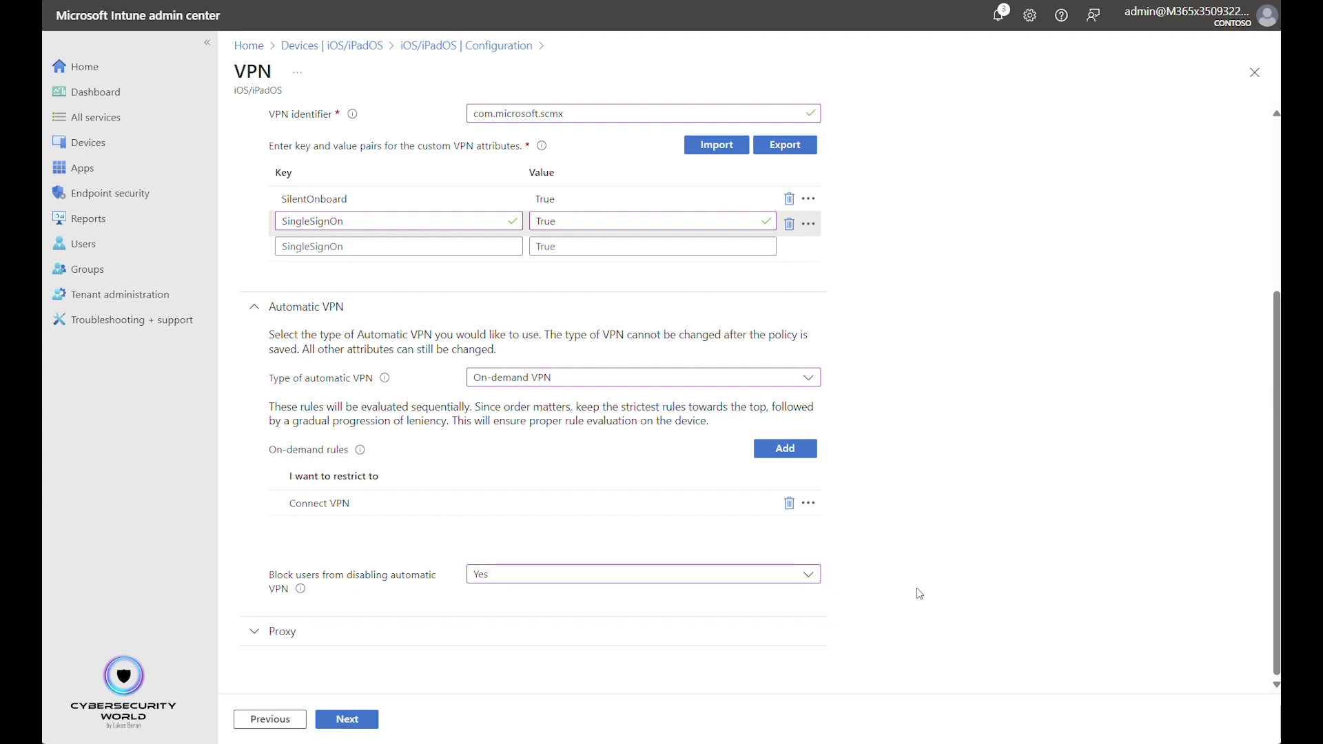
Include All devices in the profile assignment and continue to Review + create
click(357, 717)
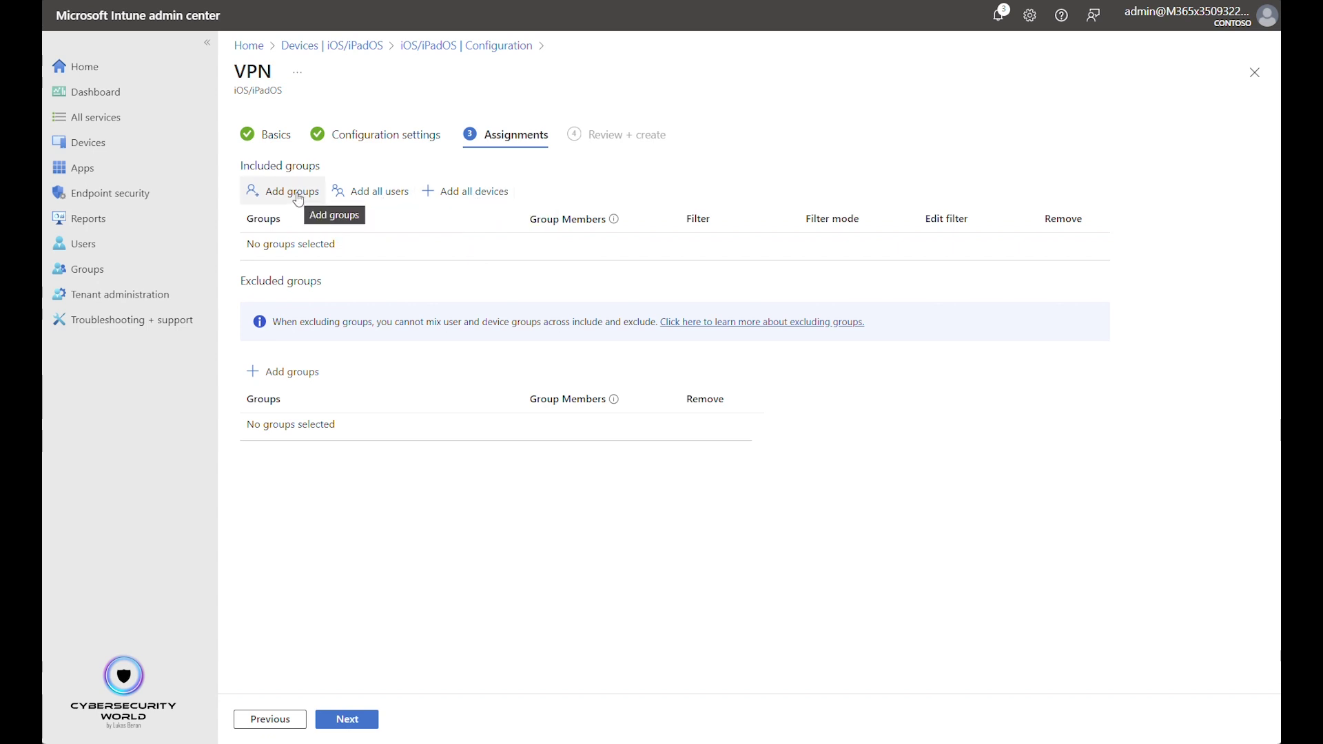
click(477, 199)
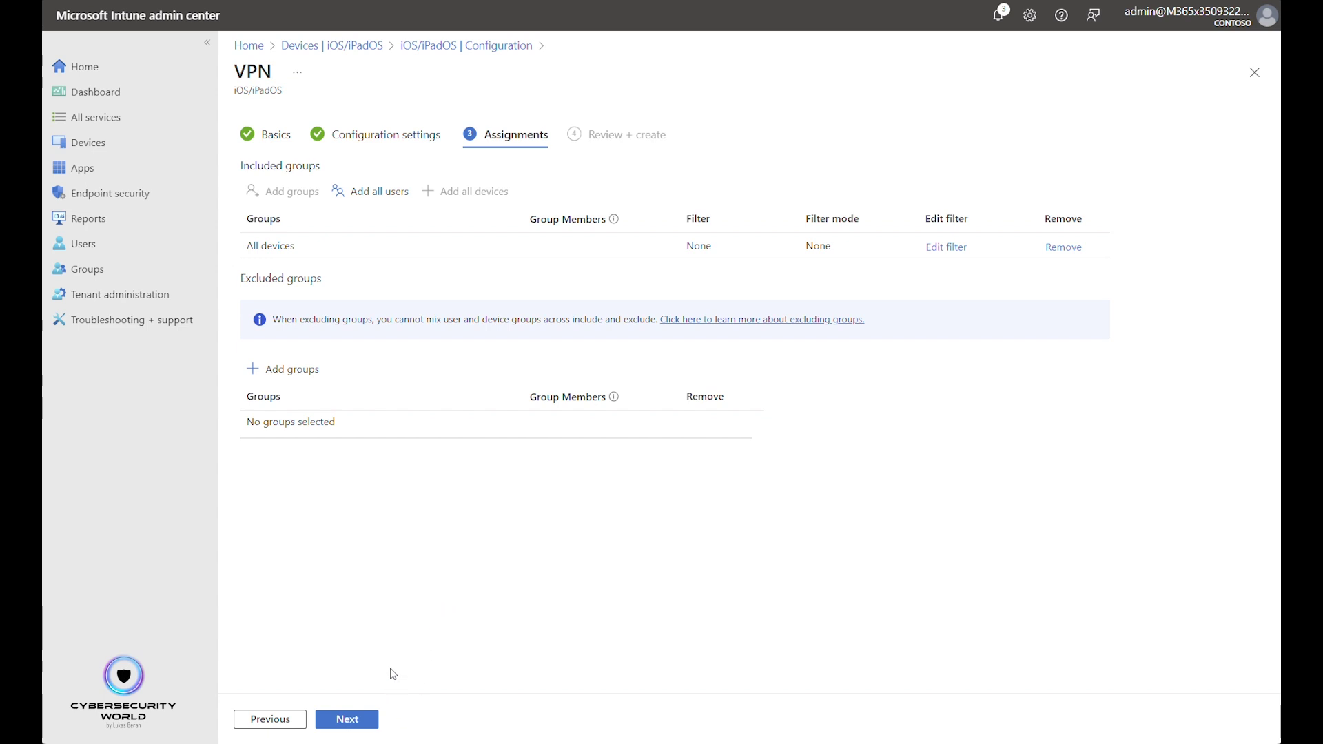
click(350, 722)
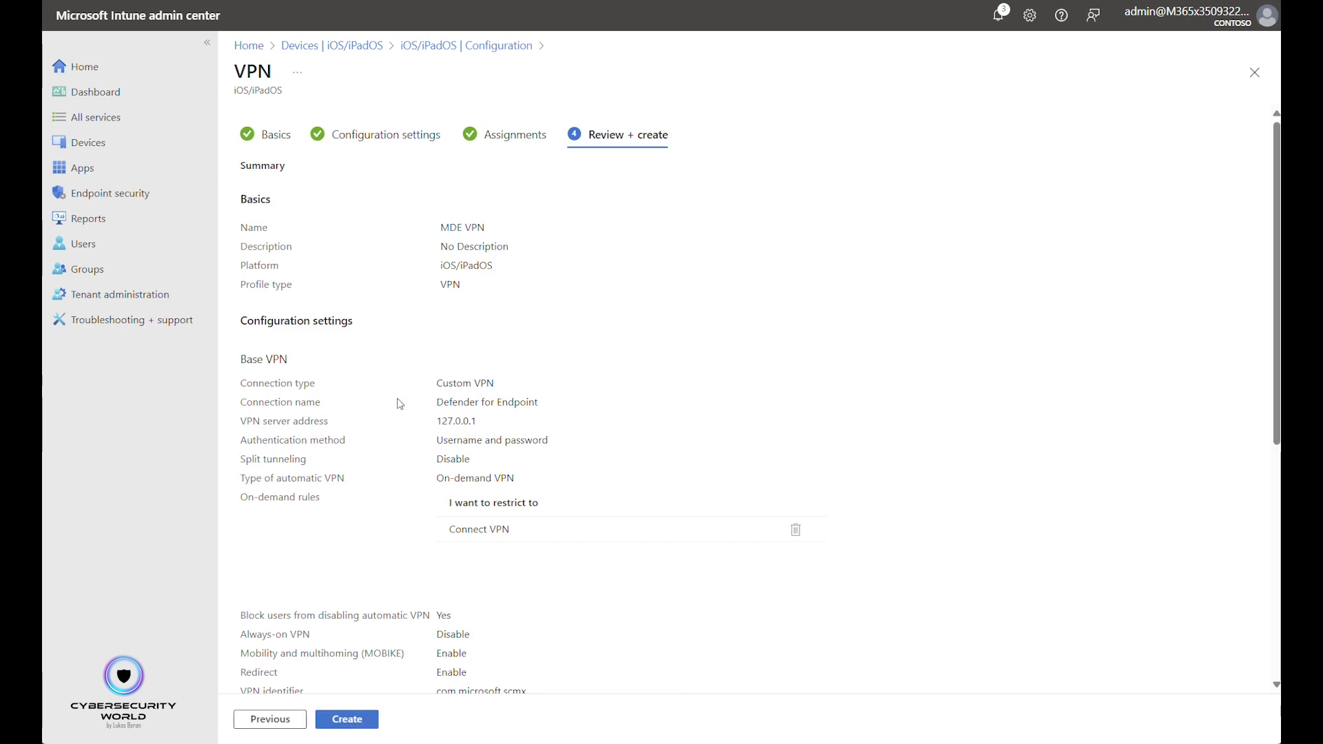
Look over the MDE VPN summary and create the profile
scroll(457, 382, down, 1)
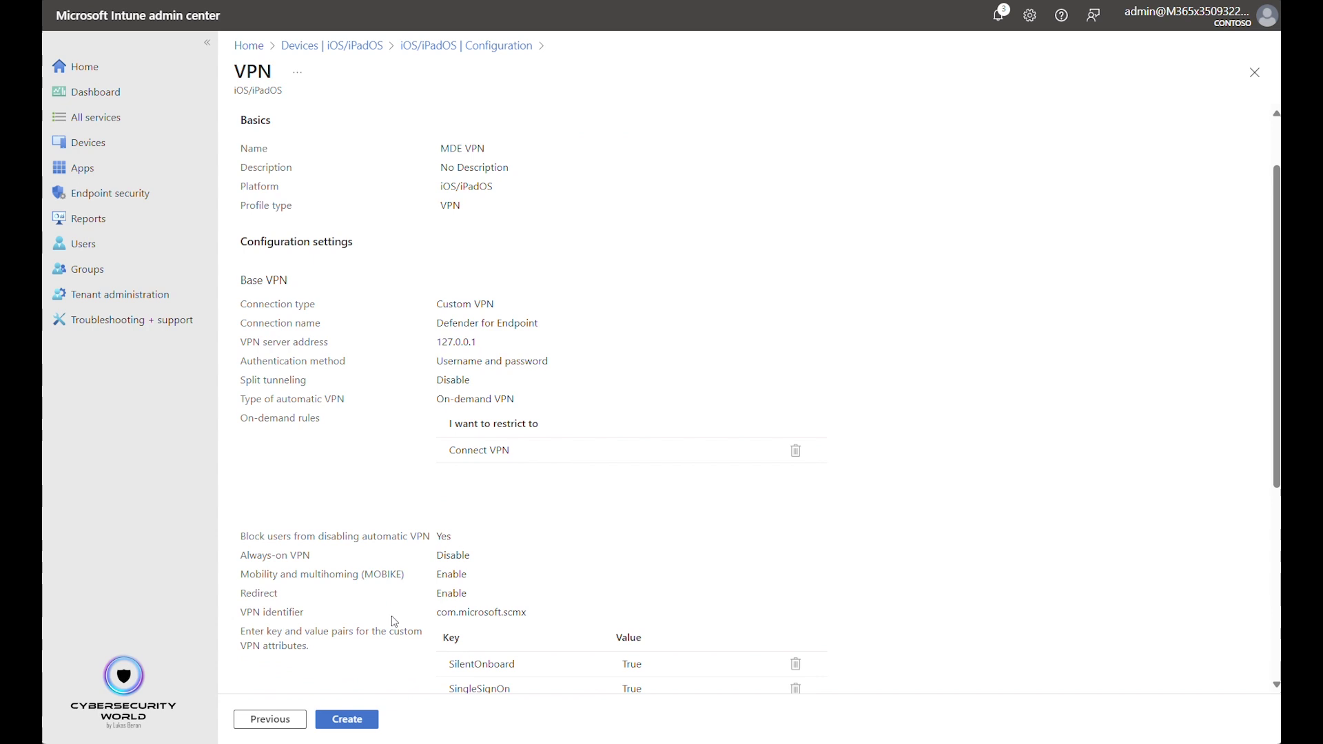
scroll(375, 579, down, 2)
click(353, 729)
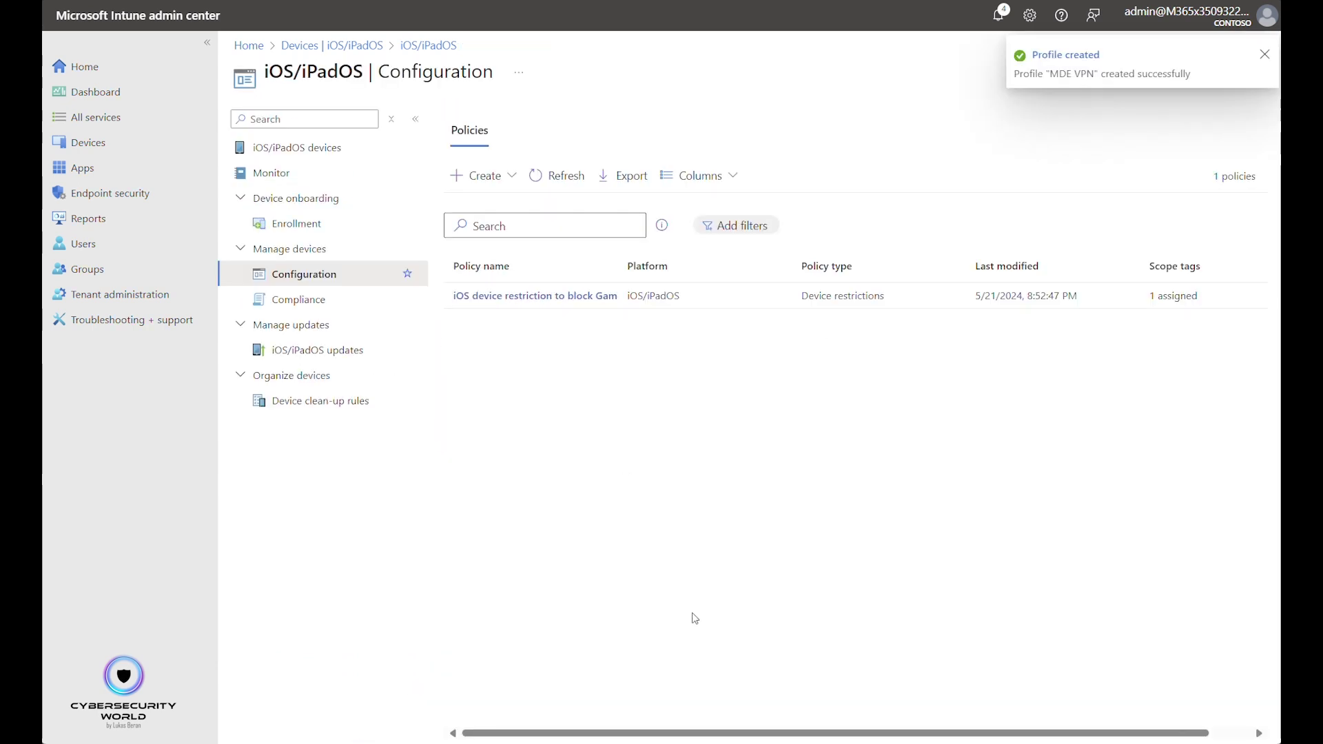
Refresh the configuration policies list to see MDE VPN, then go to Apps
click(560, 176)
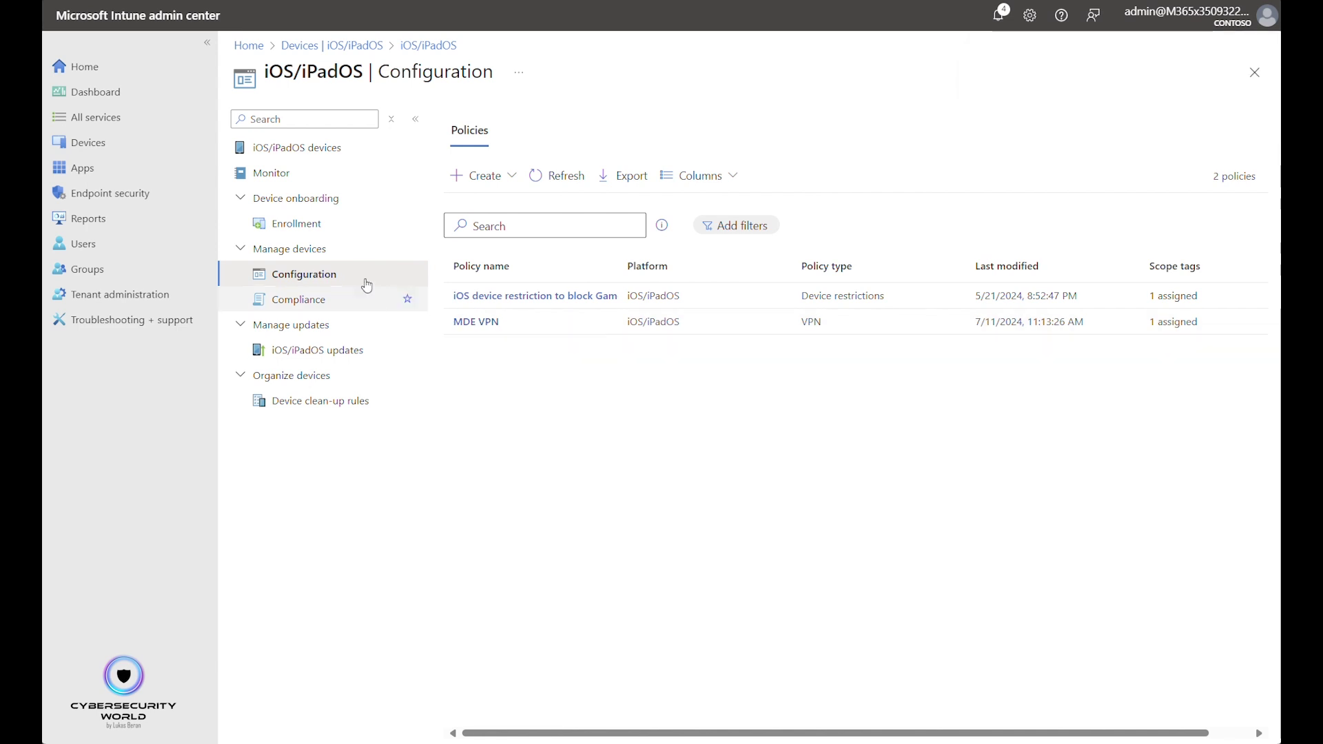
click(92, 173)
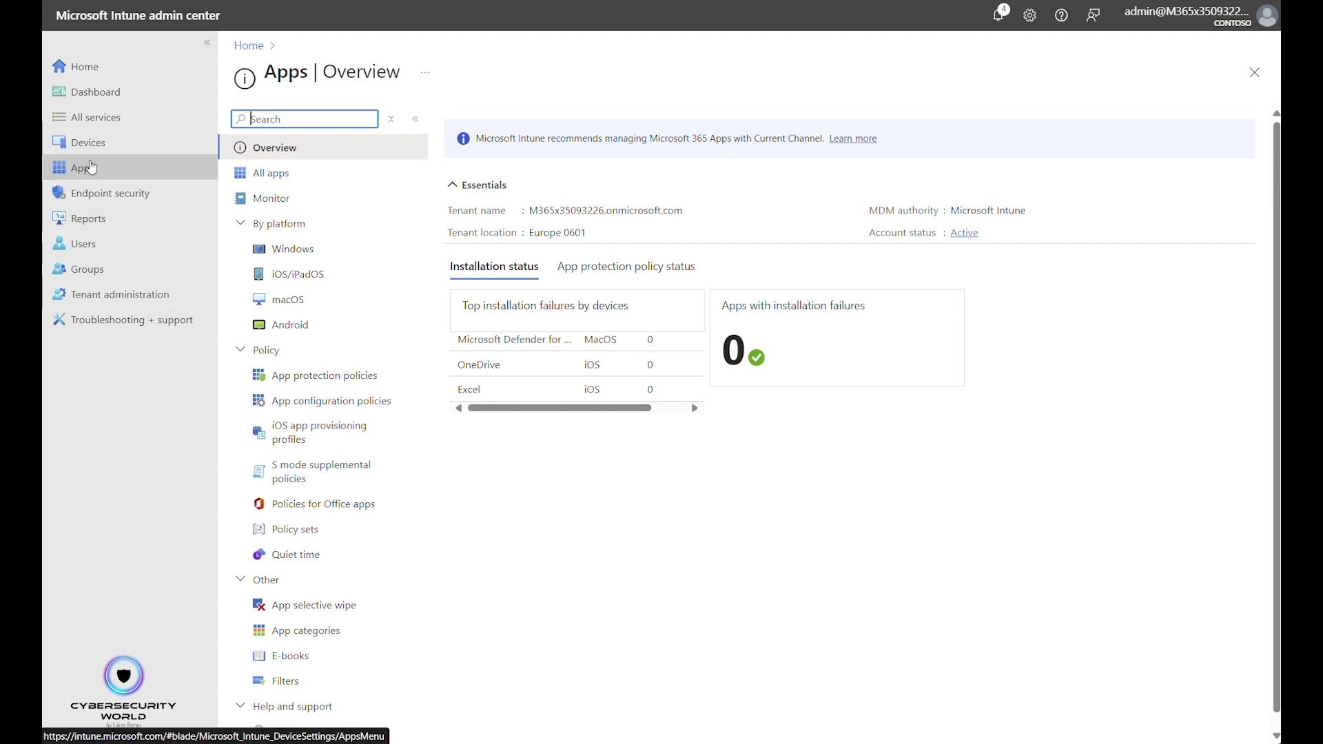
Start adding a new iOS/iPadOS app of type iOS store app
click(309, 273)
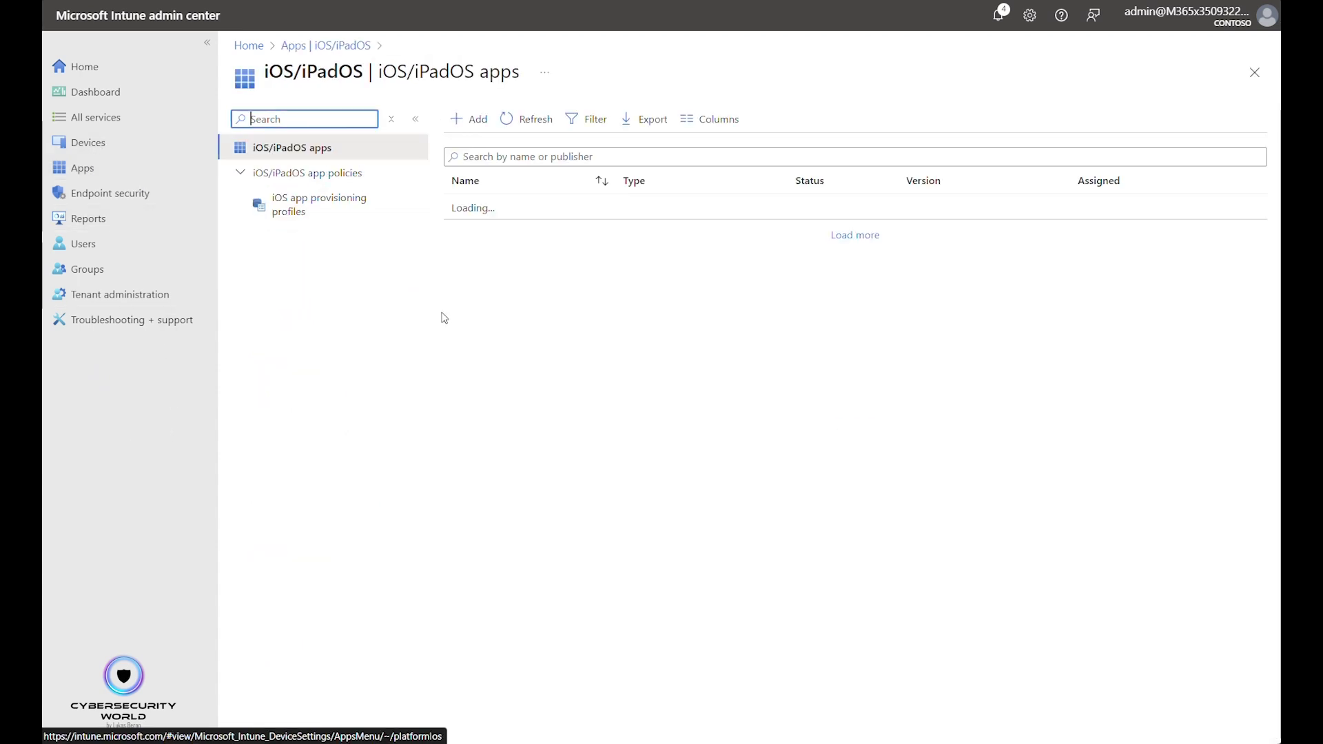
click(477, 124)
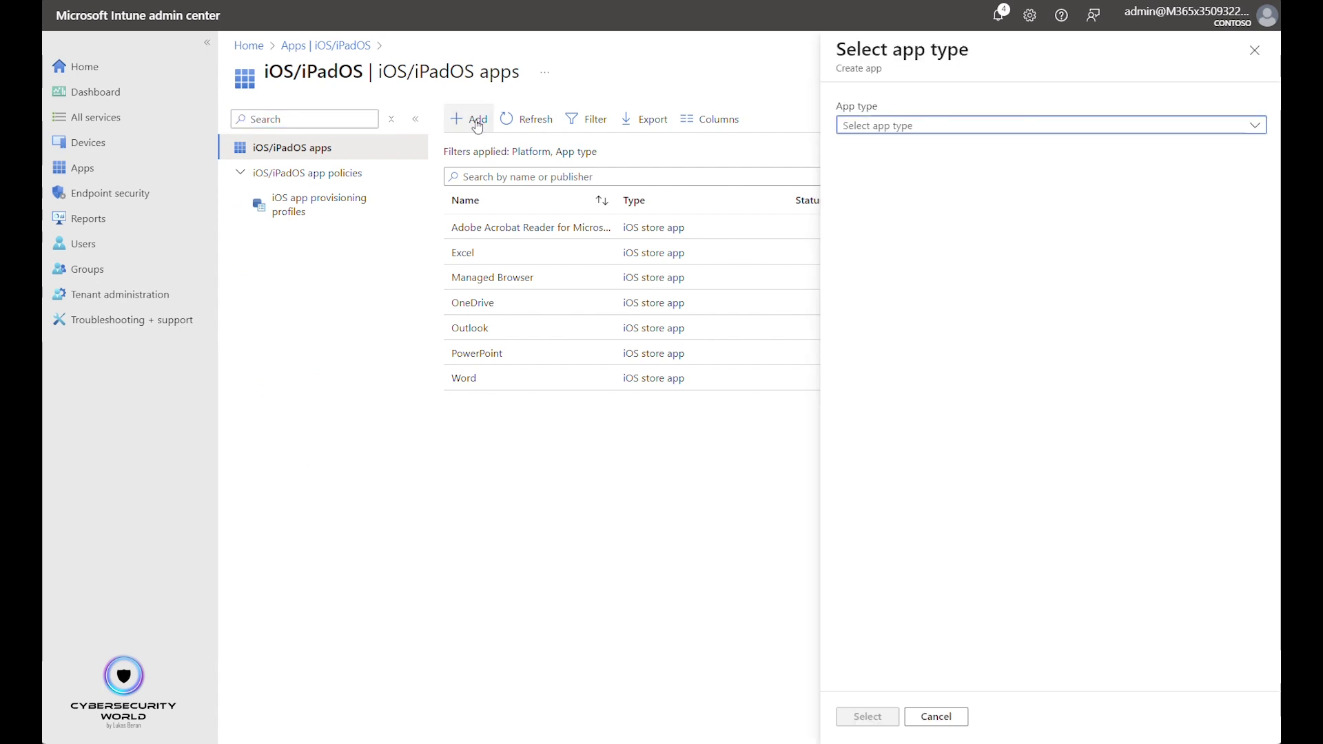
click(889, 128)
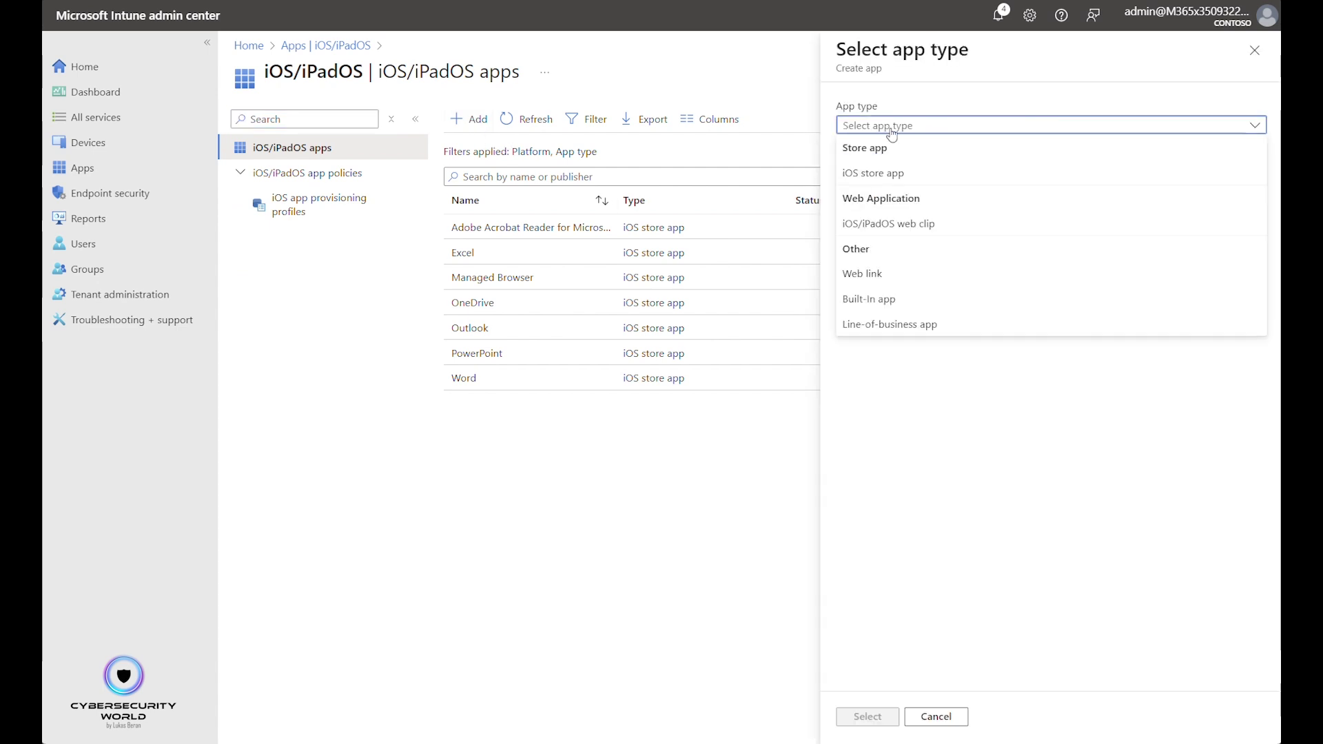
click(911, 177)
click(868, 716)
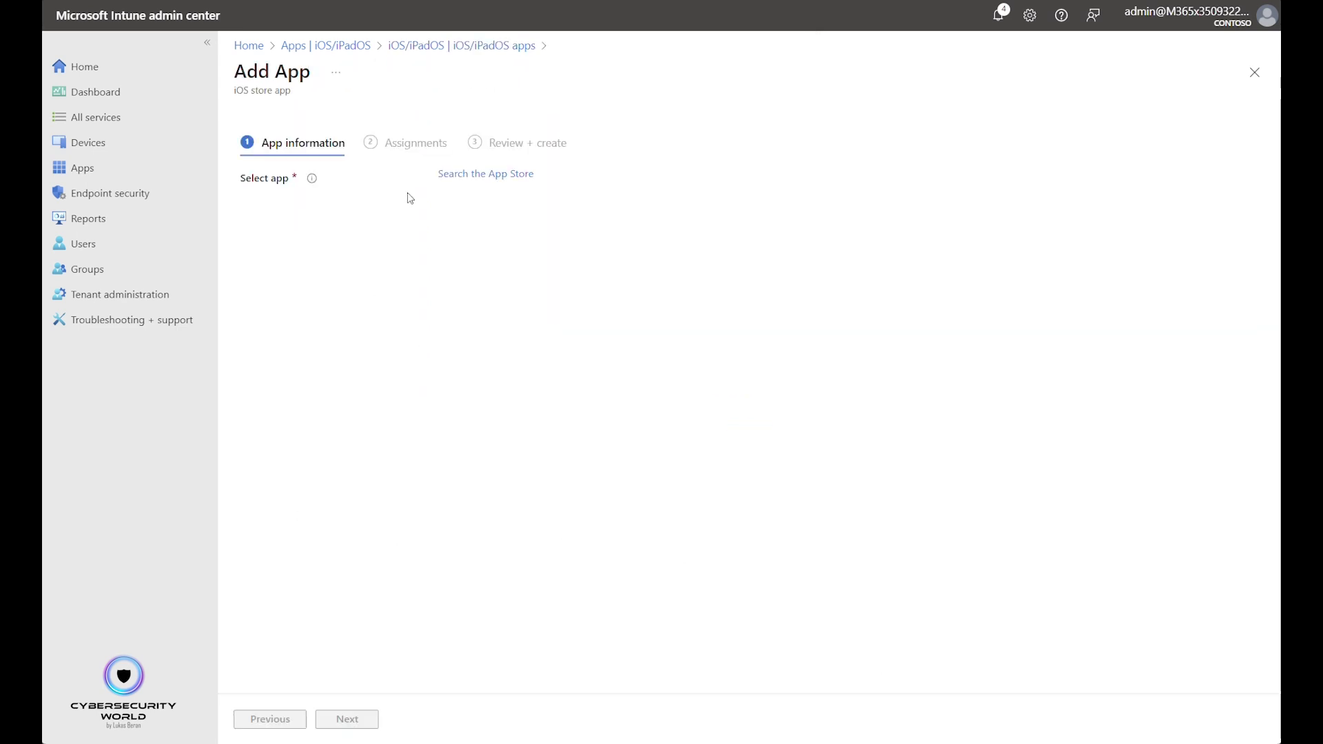
Search the App Store for 'defender' and select Microsoft Defender: Security
click(488, 175)
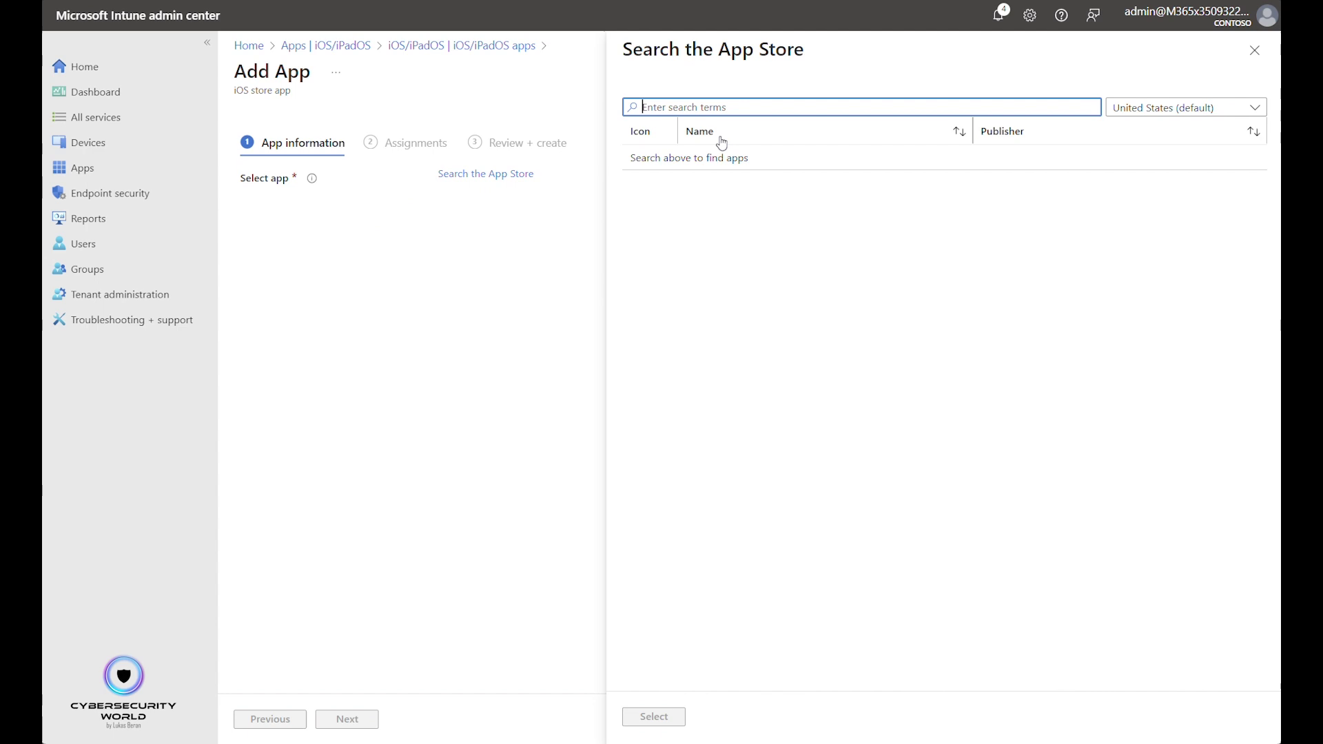
text(defender)
scroll(769, 246, down, 3)
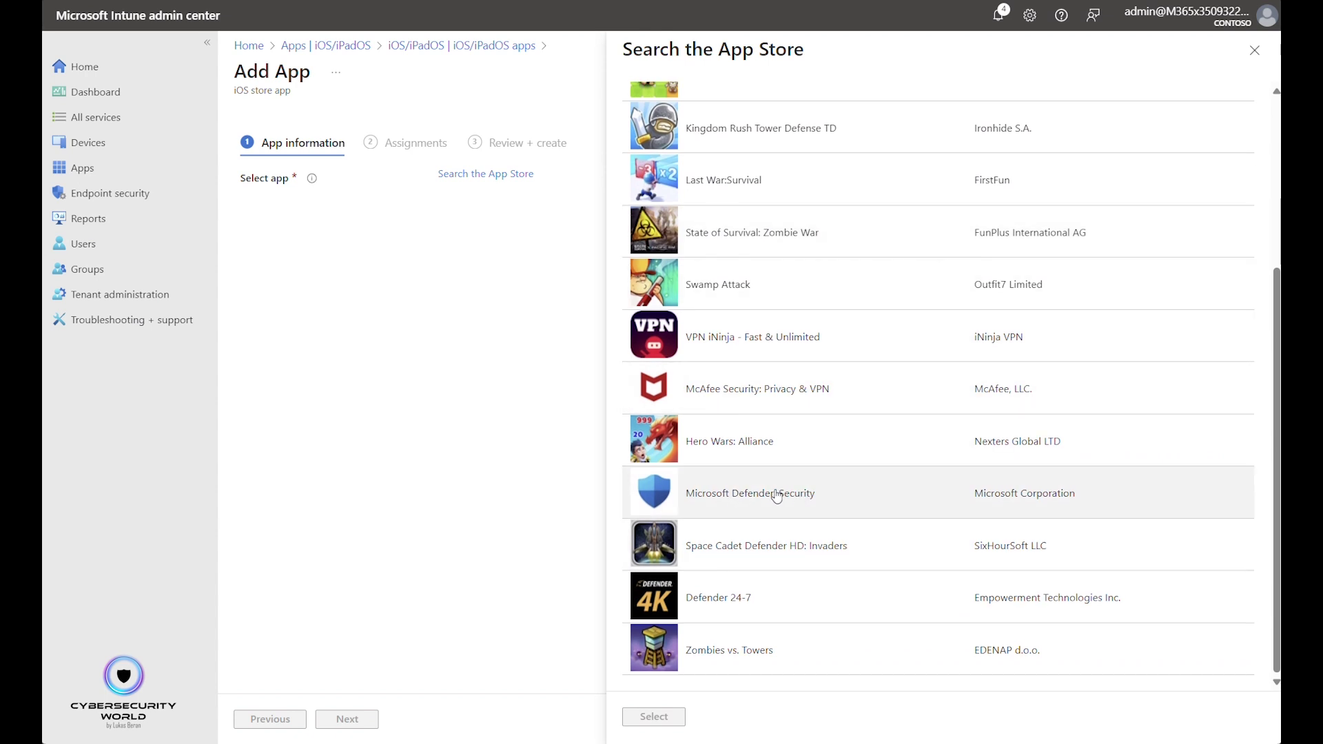
click(825, 501)
click(674, 715)
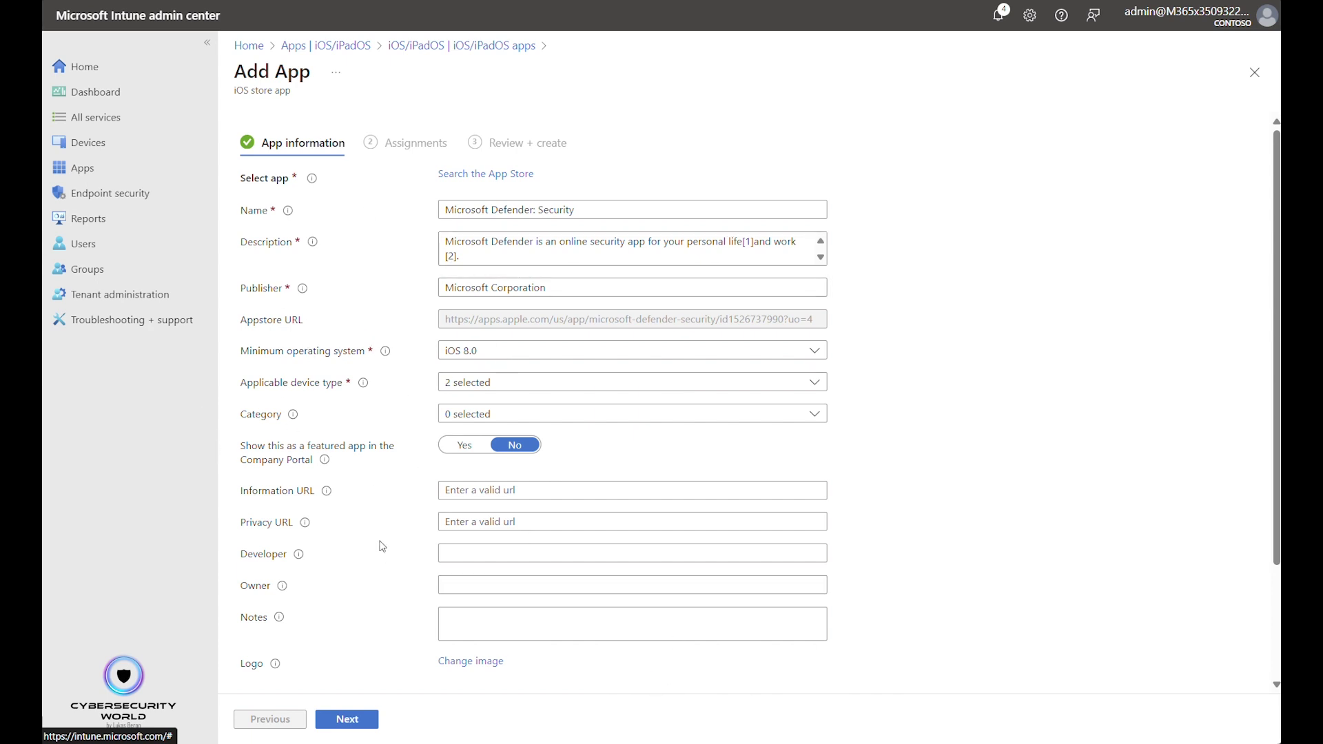
Add All devices under Required in the Defender app's assignments
click(355, 720)
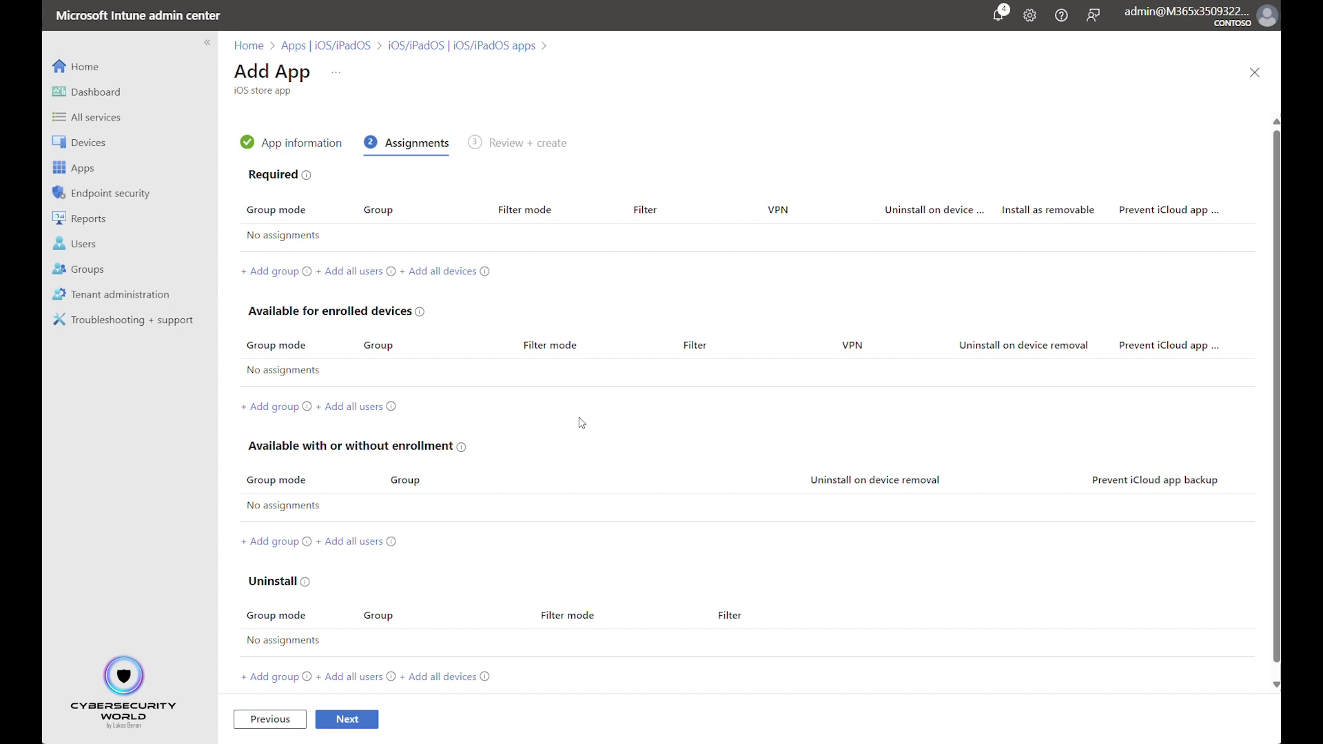
click(434, 273)
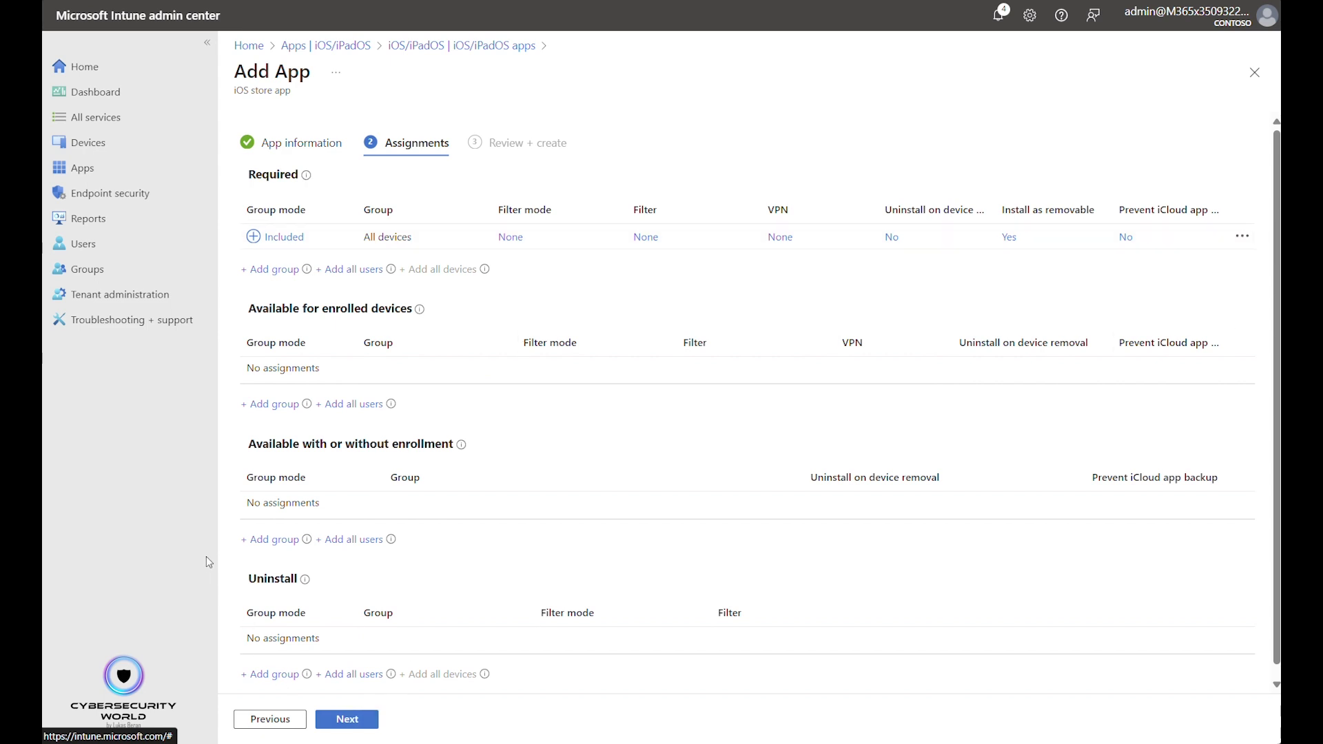
Review and create the Microsoft Defender: Security iOS store app, then return to the Apps overview
click(359, 721)
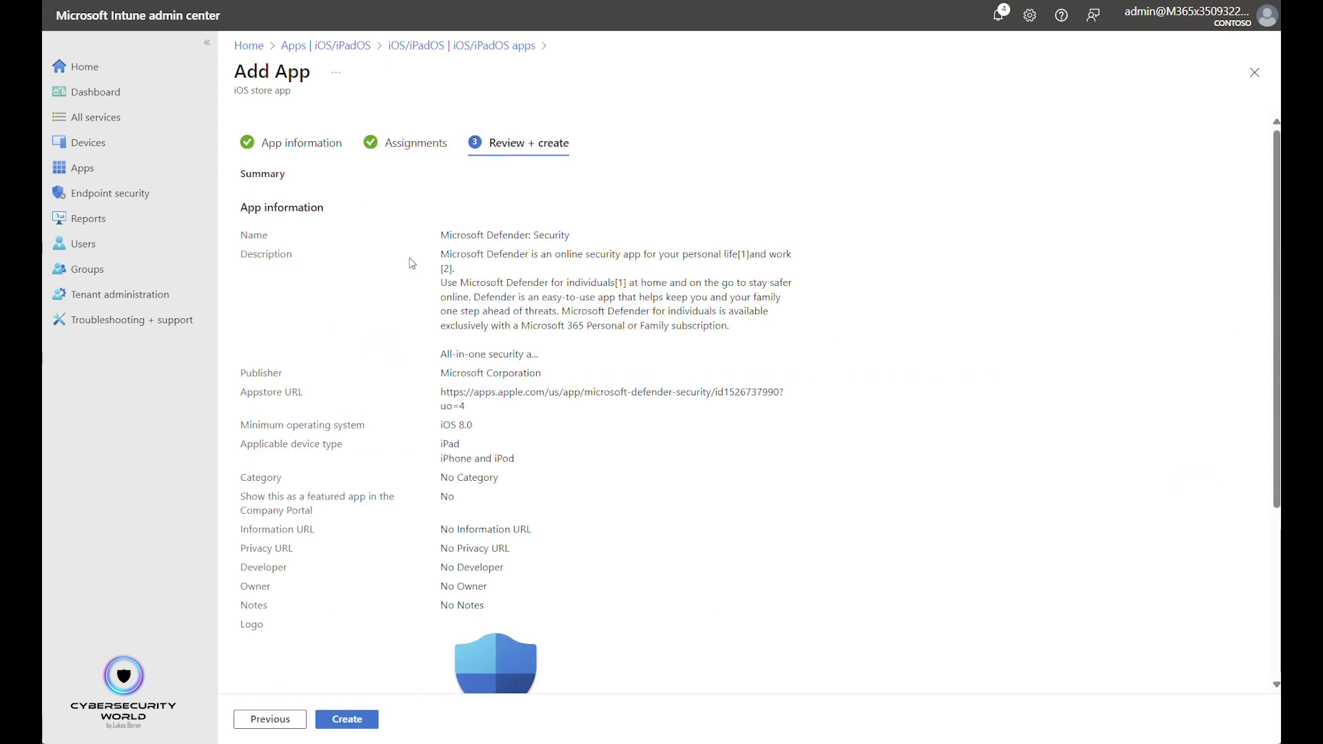
click(341, 719)
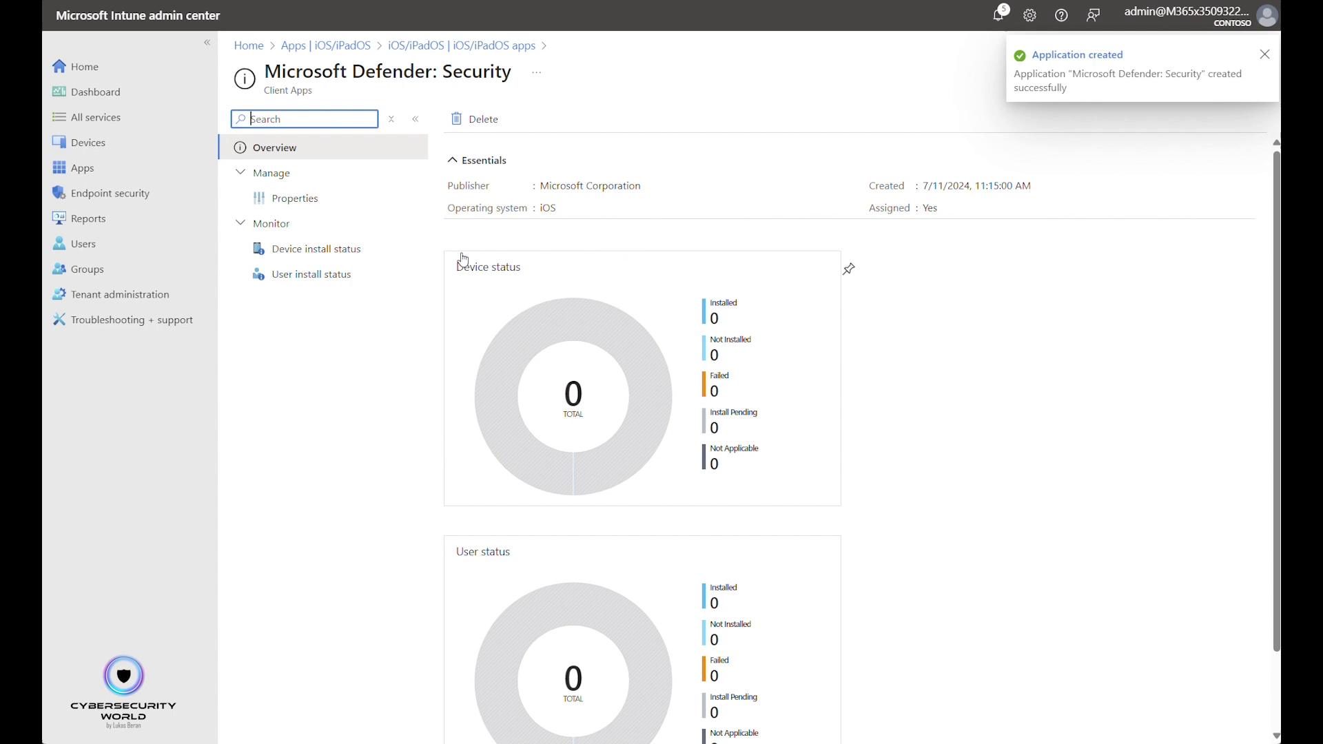
click(79, 169)
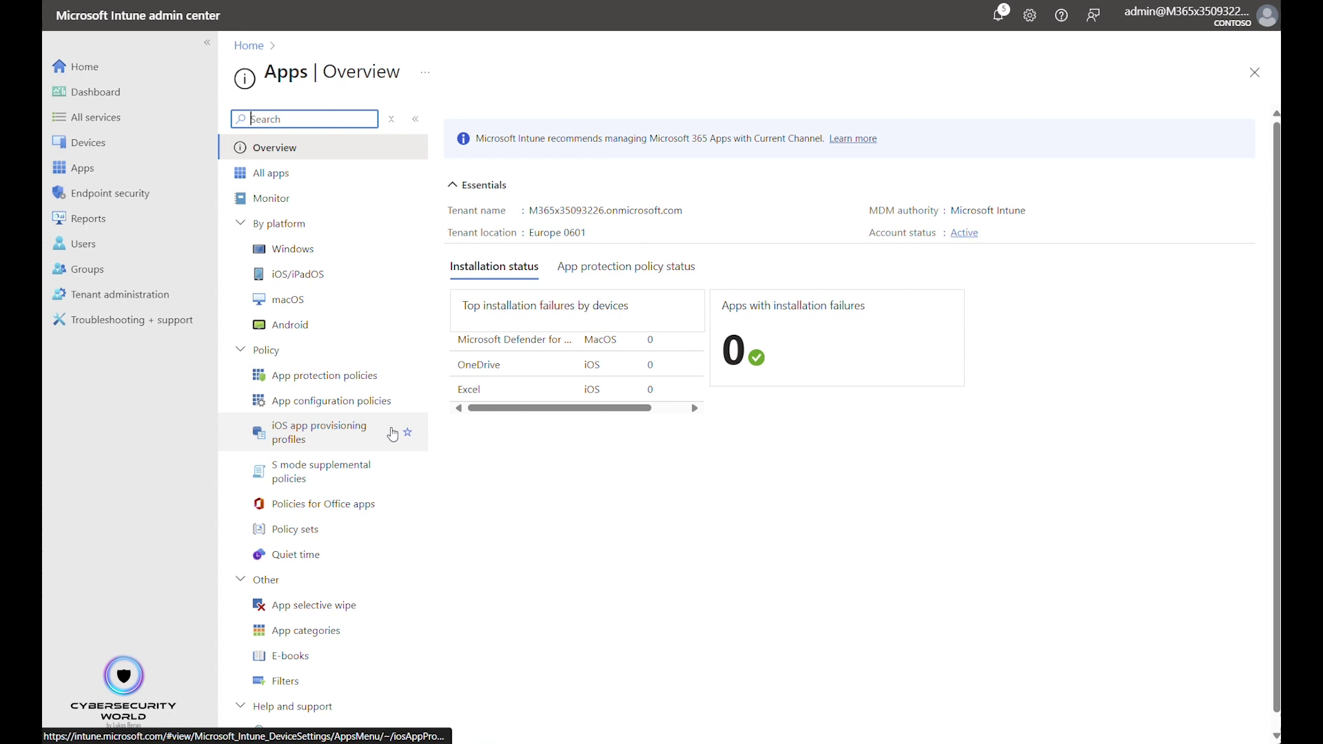
Start a managed-devices app configuration policy named 'MDE Settings'
click(336, 407)
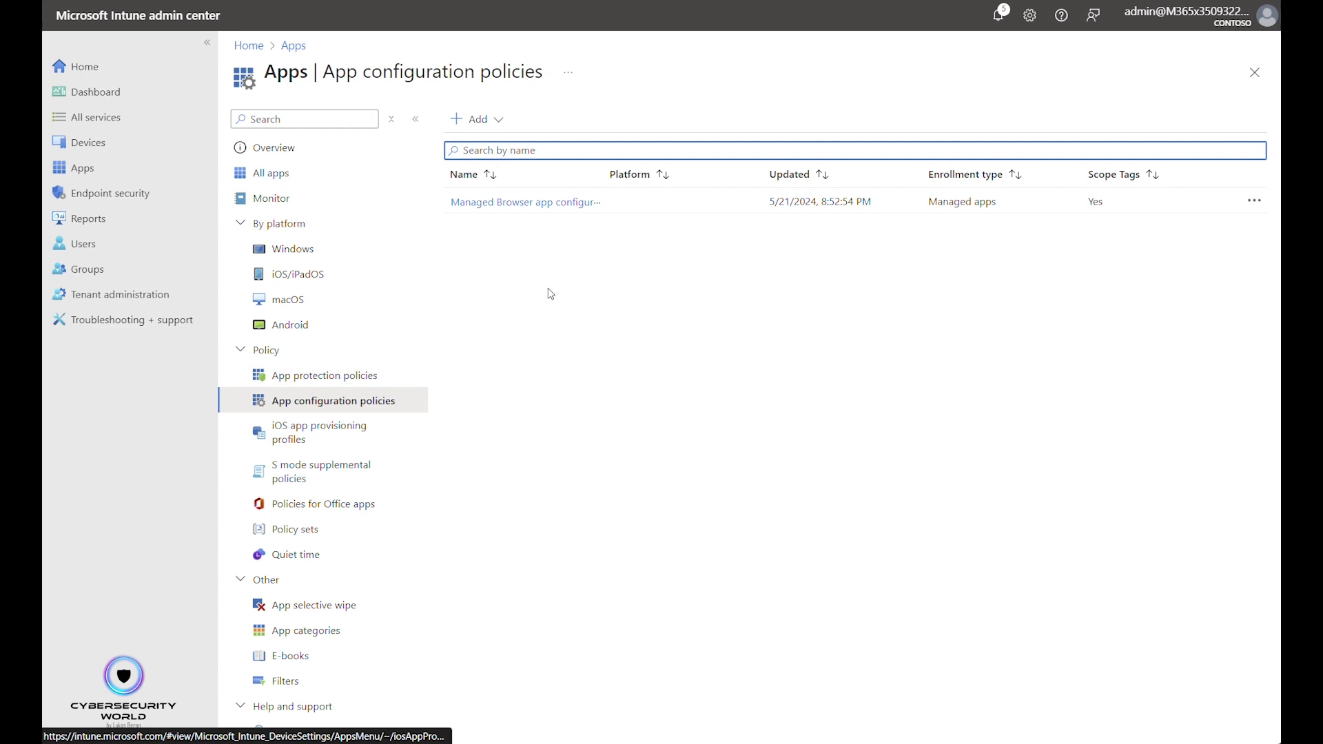
click(499, 123)
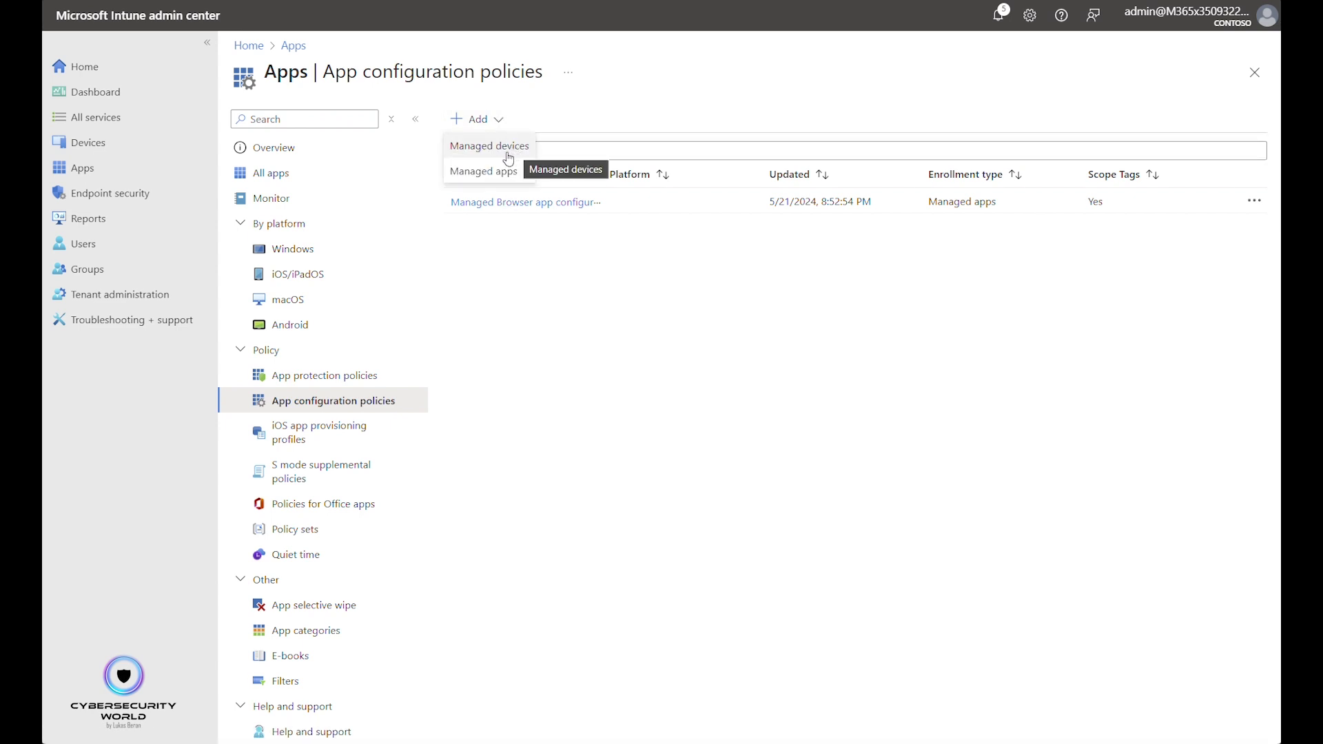
click(509, 146)
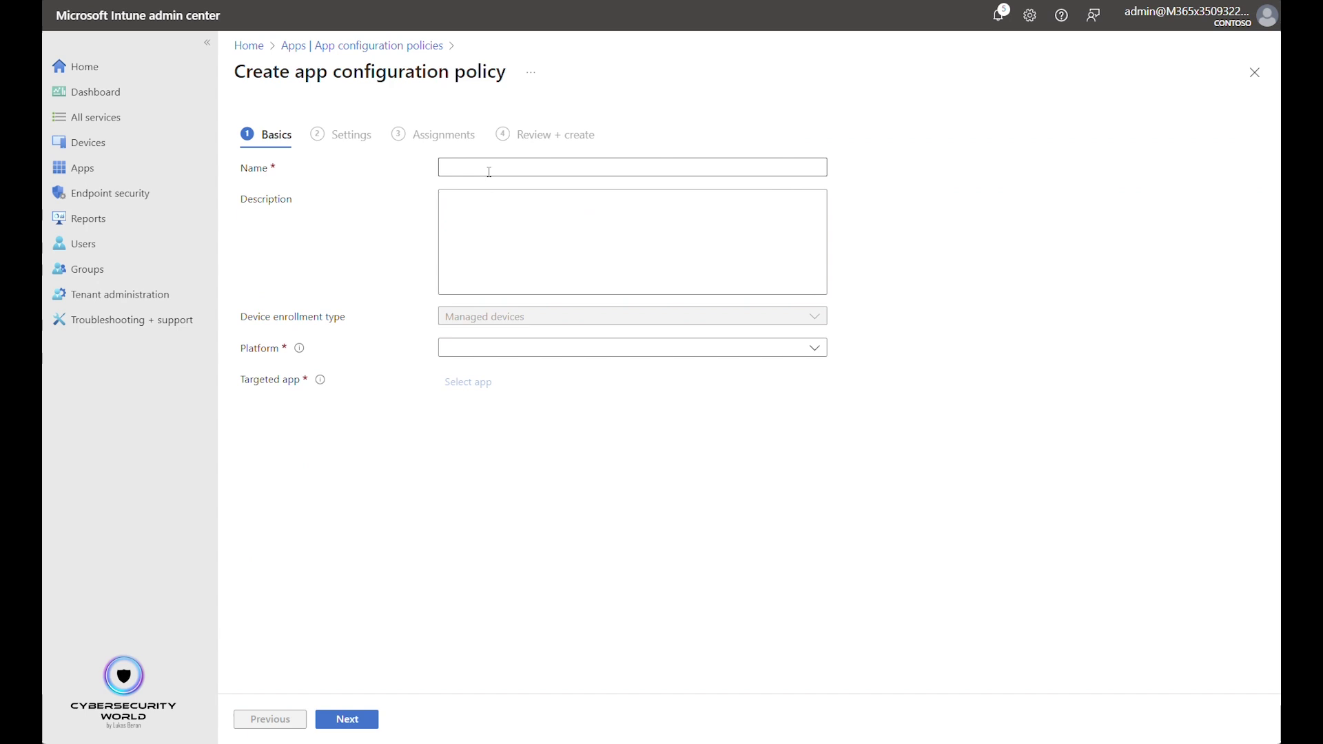
click(491, 172)
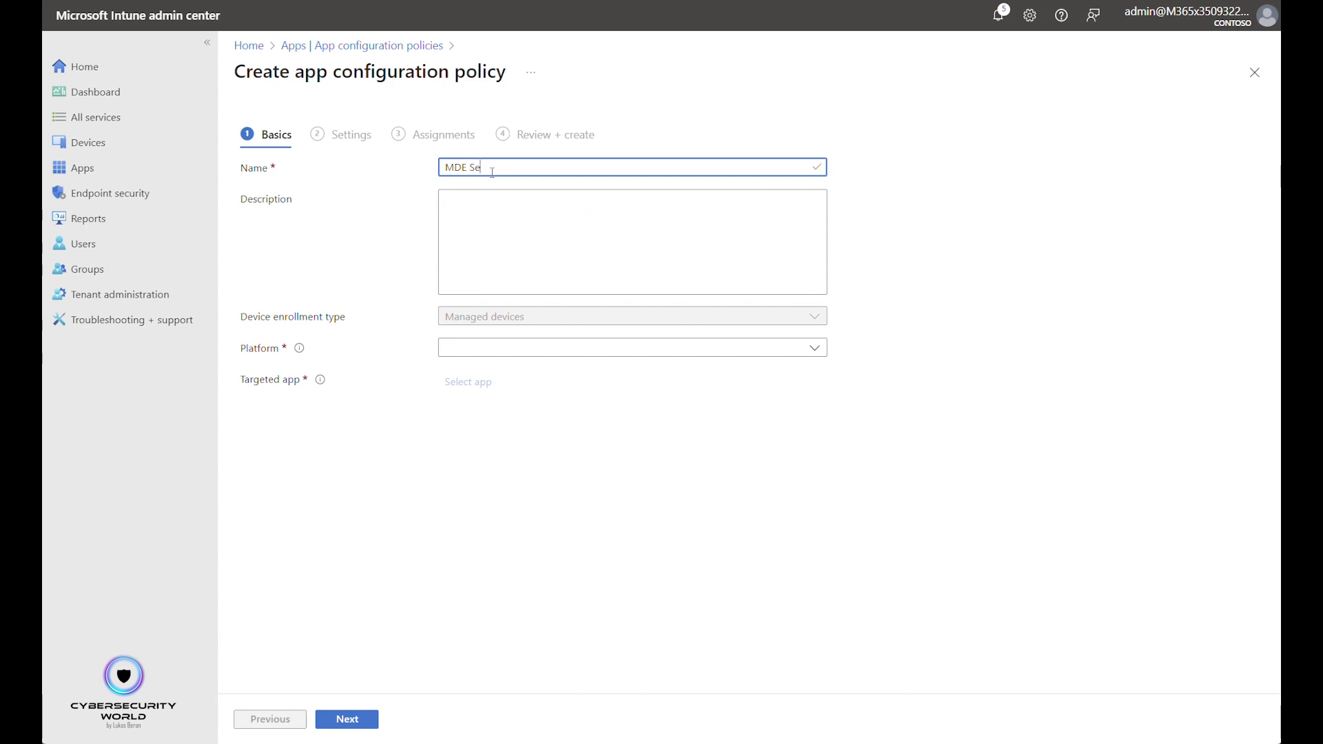
text(MDE Settings)
Set the platform to iOS/iPadOS and target the Microsoft Defender app, then continue to Settings
click(445, 349)
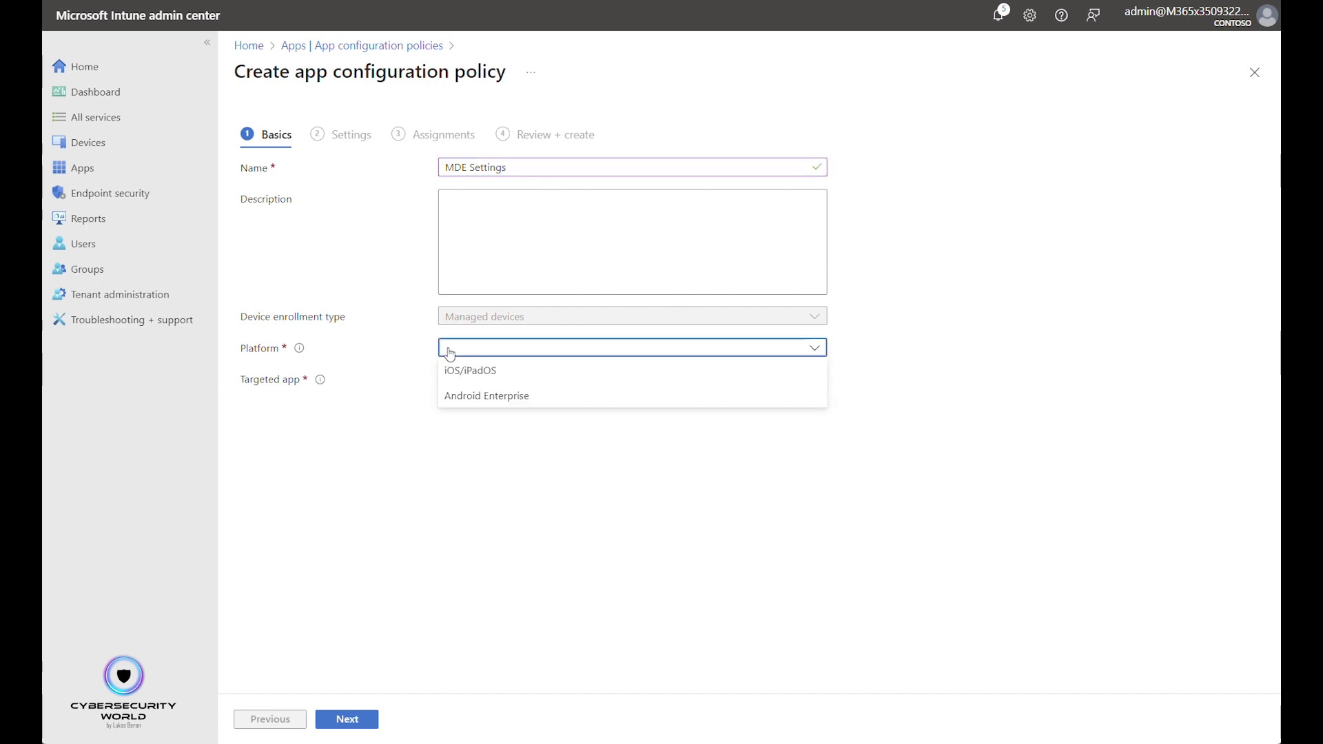
click(490, 375)
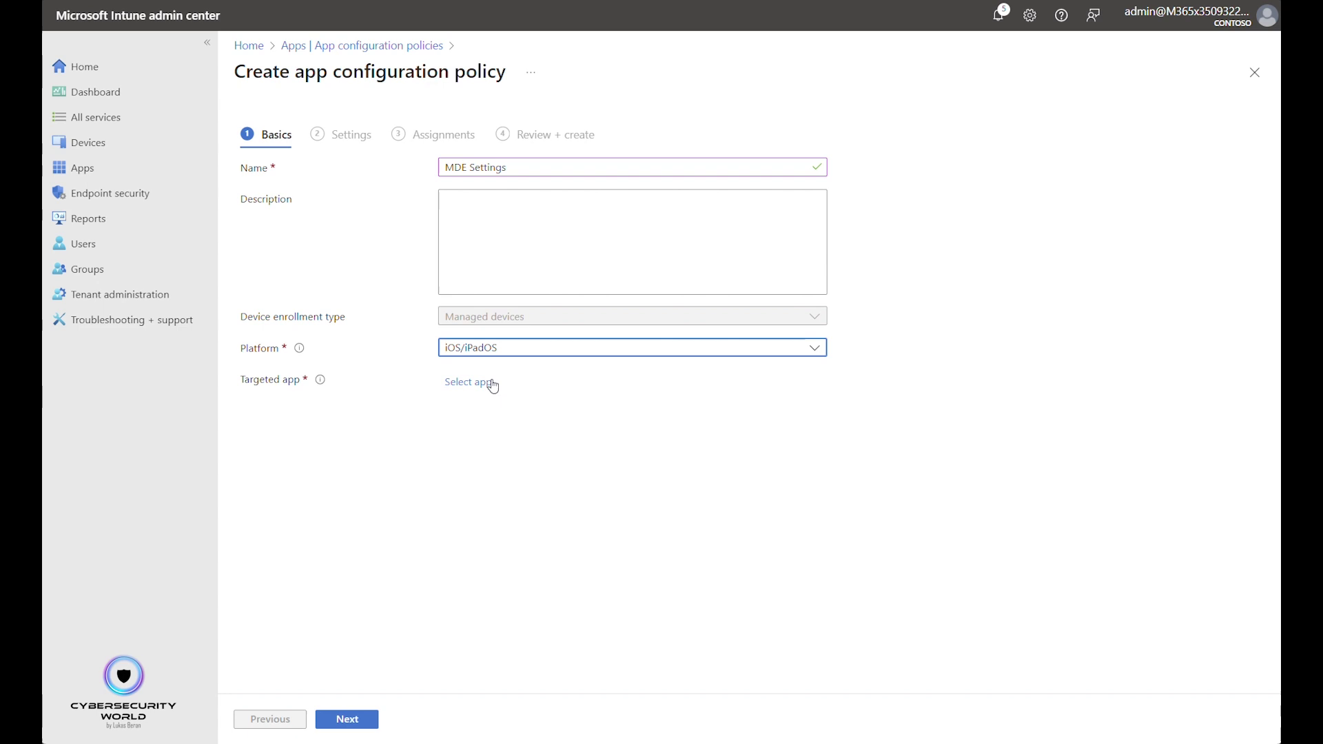
click(488, 383)
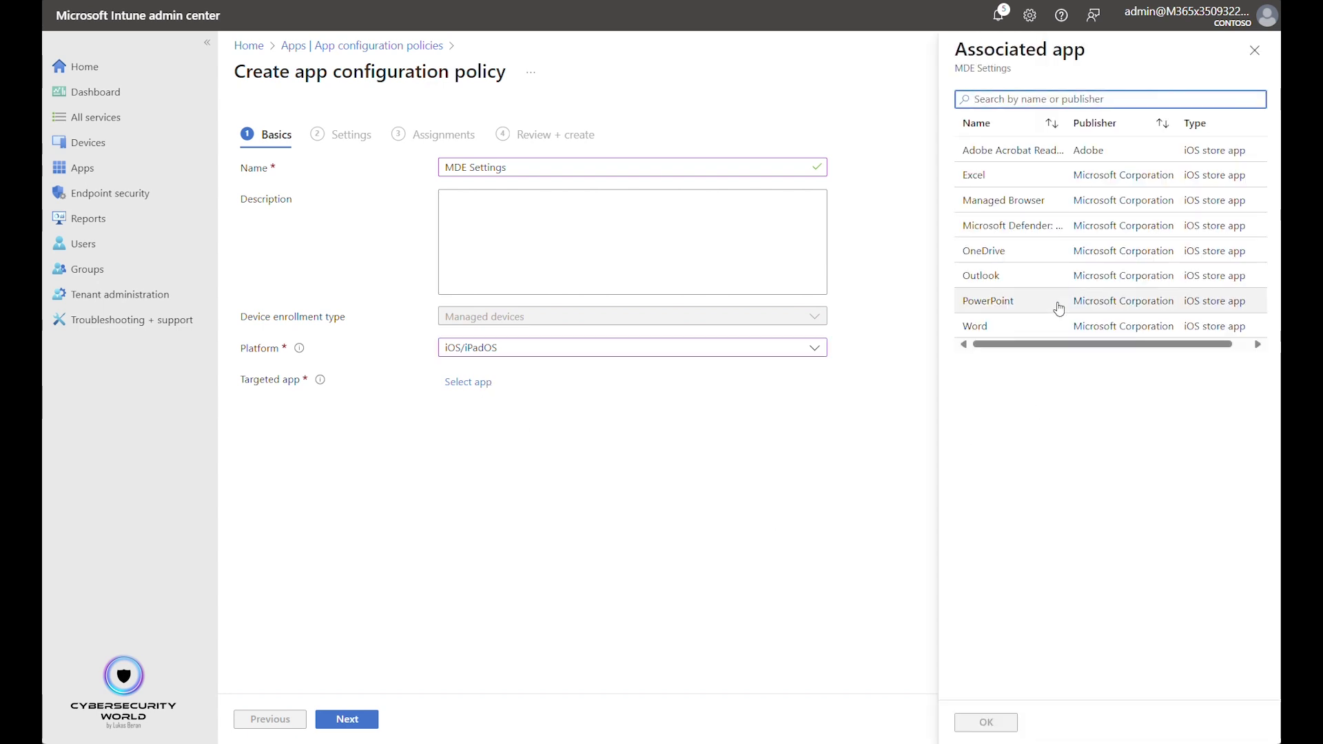
click(1035, 234)
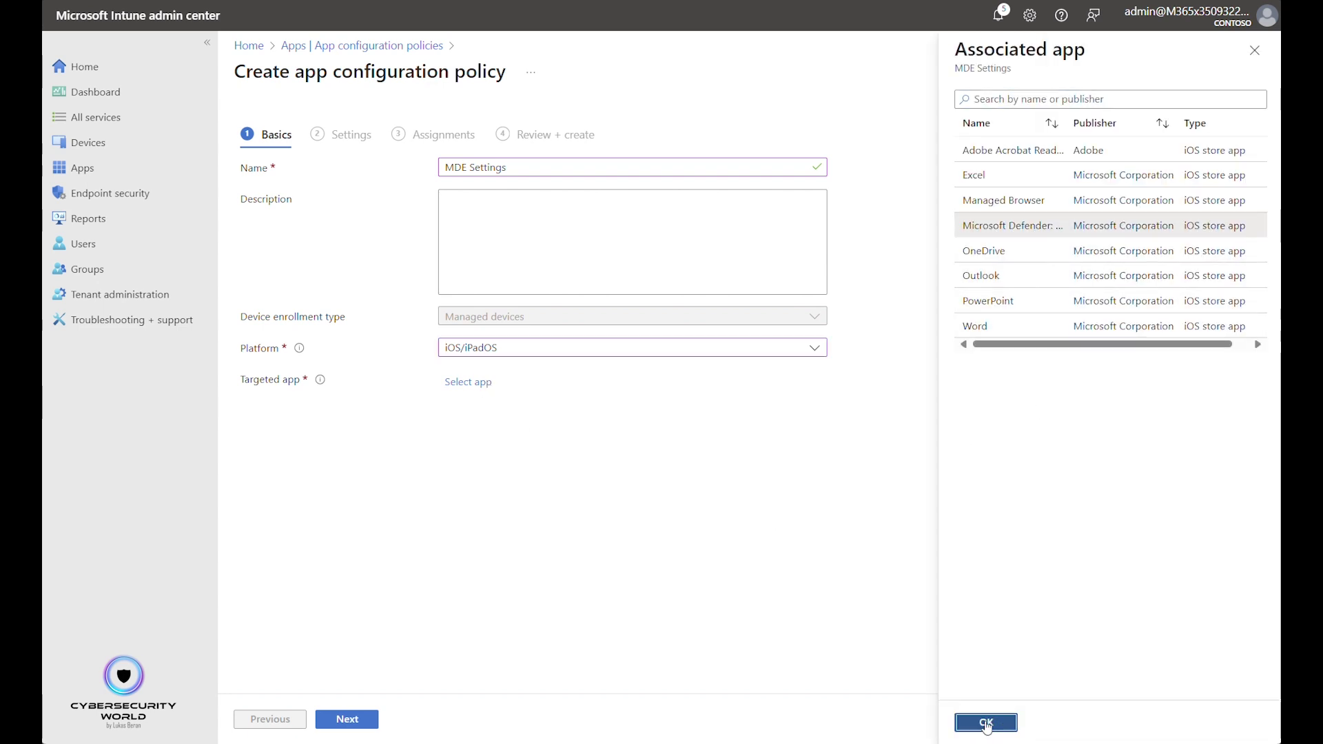
click(986, 722)
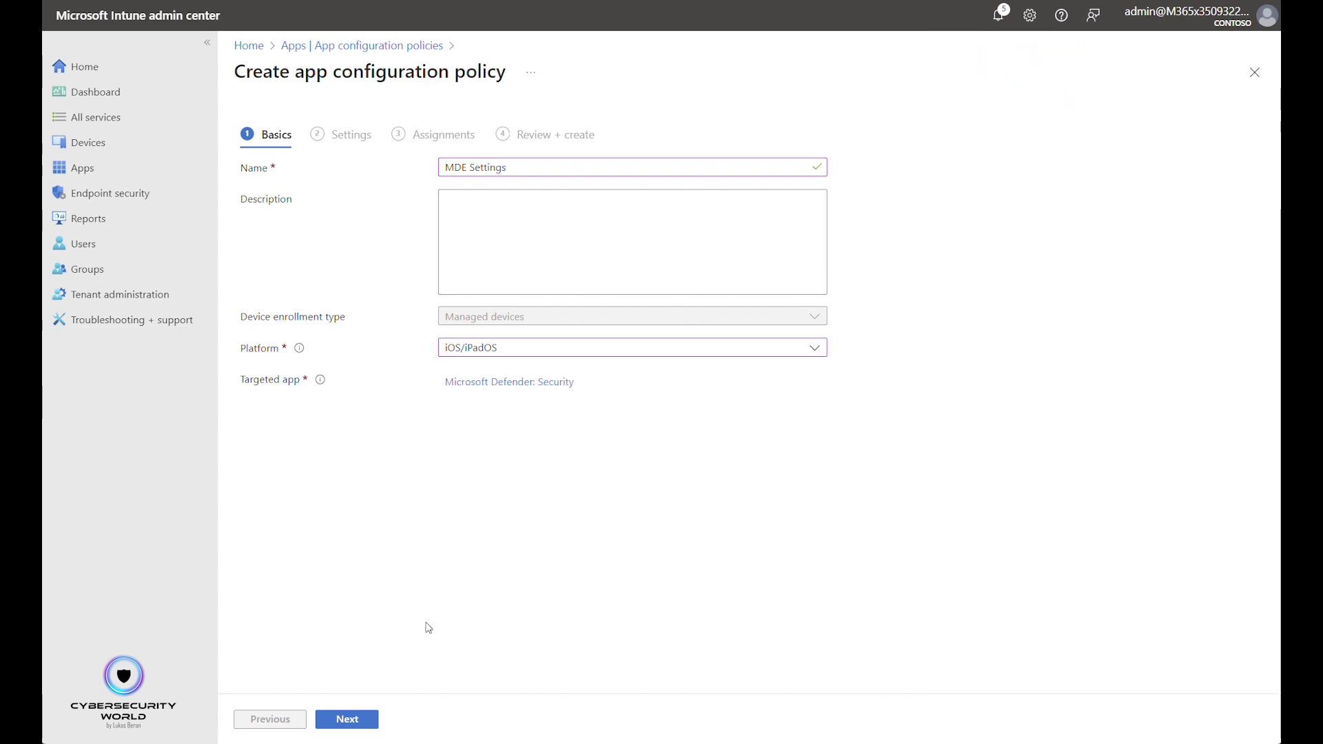
click(347, 720)
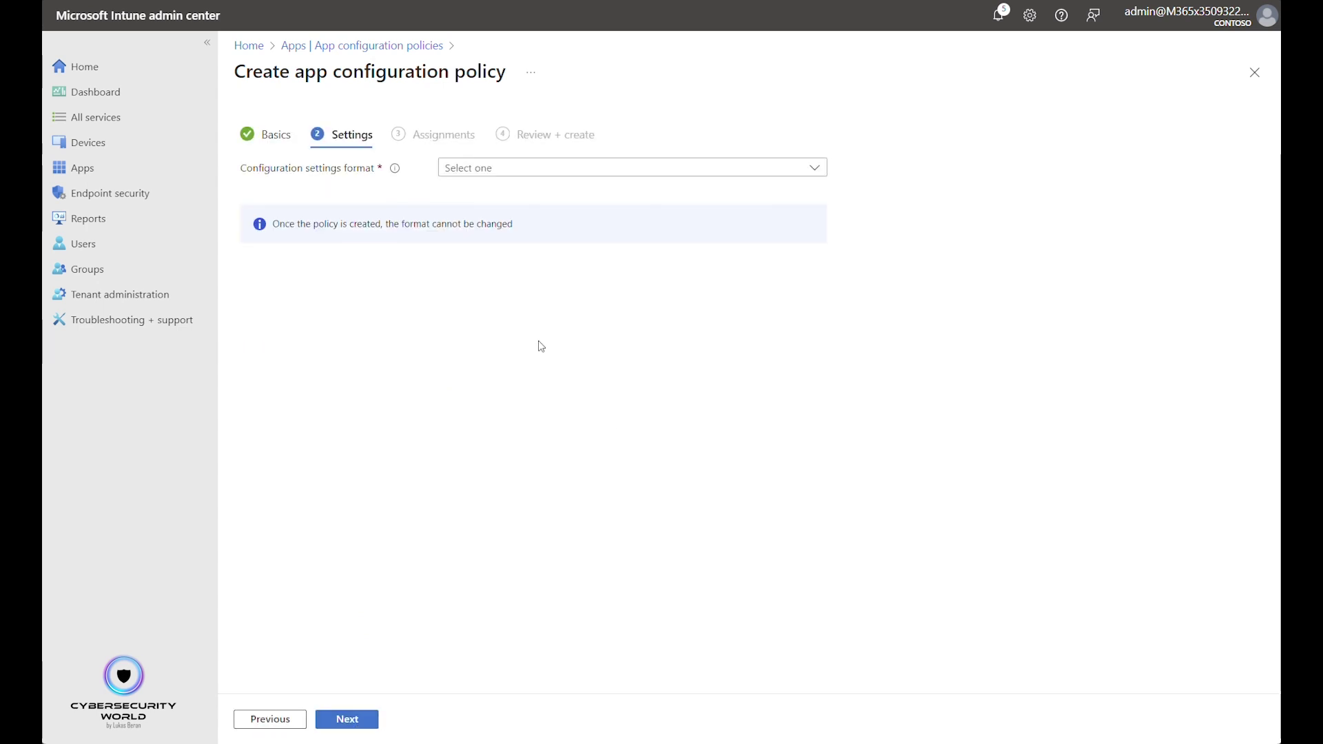
Choose 'Use configuration designer' as the configuration settings format
click(488, 172)
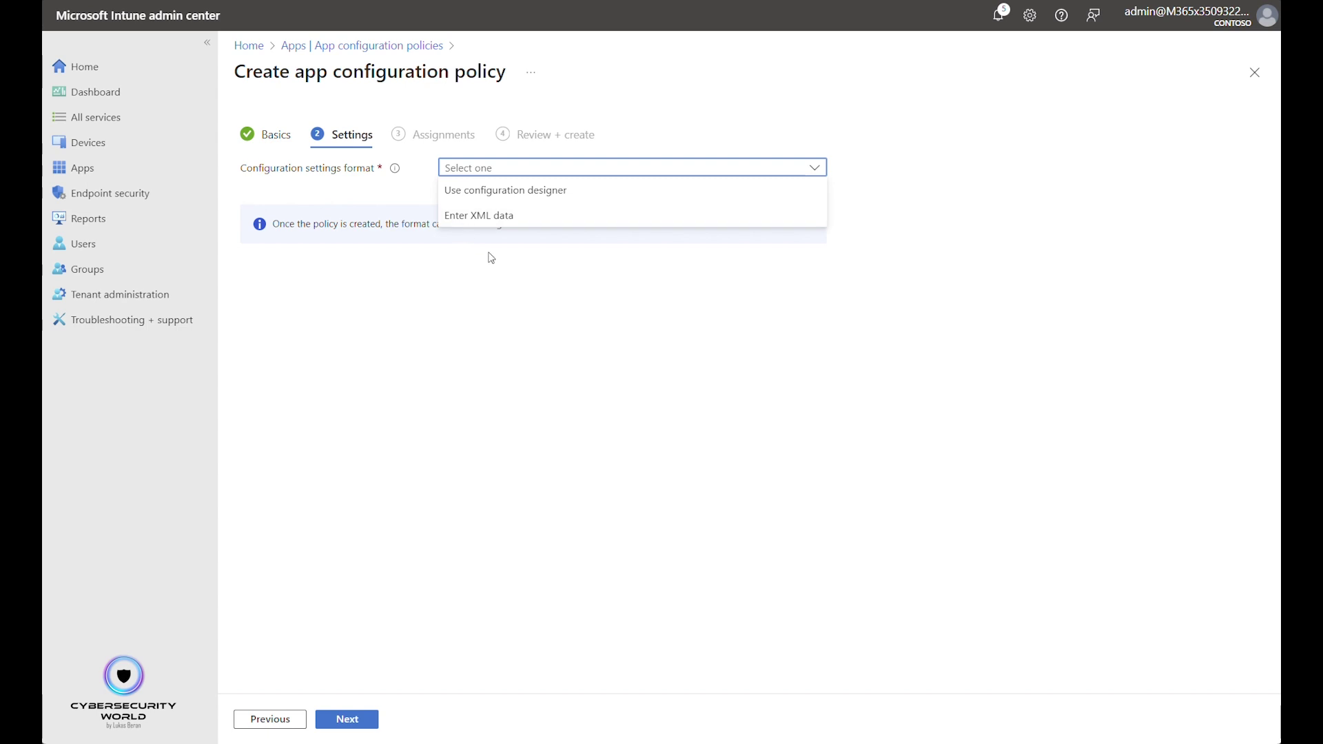
click(483, 190)
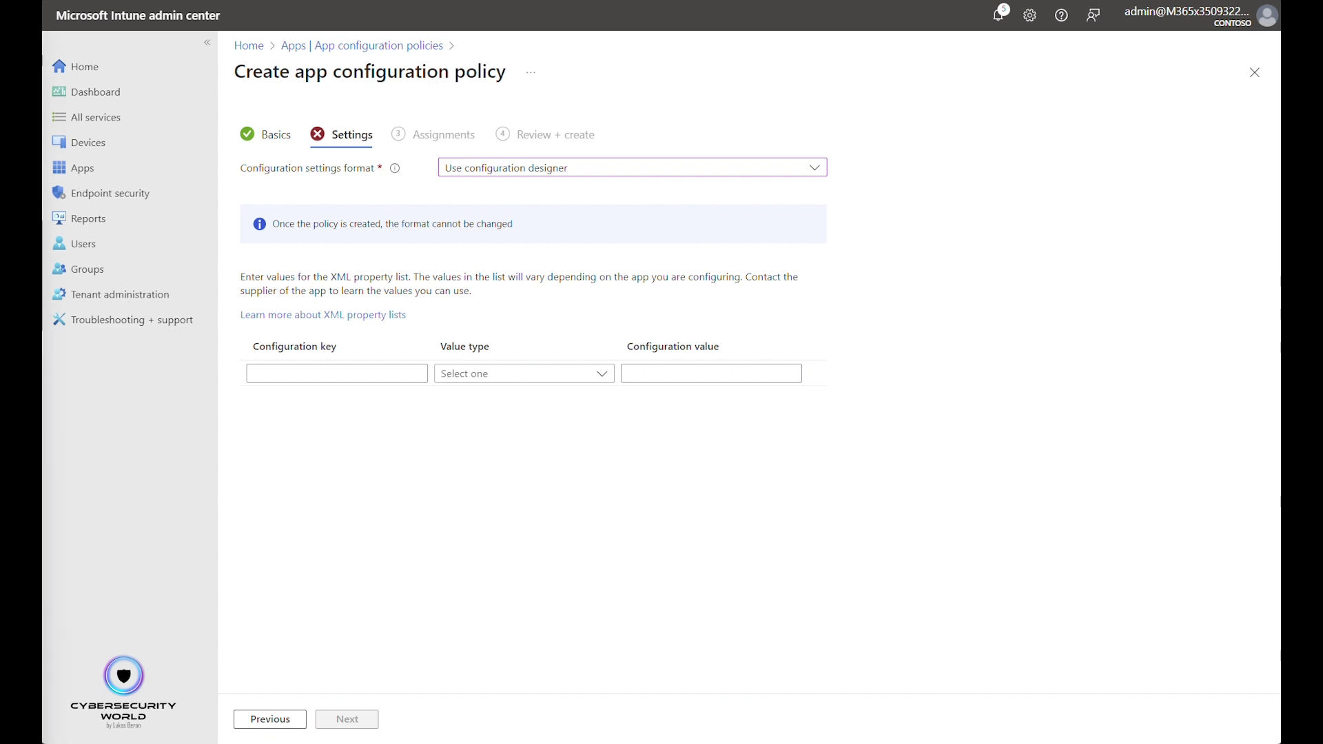
Add DefenderNetworkProtectionEnable as String true and DefenderOpenNetworkDetection as Integer 2
click(331, 372)
text(DefenderNetworkProtectionEnable)
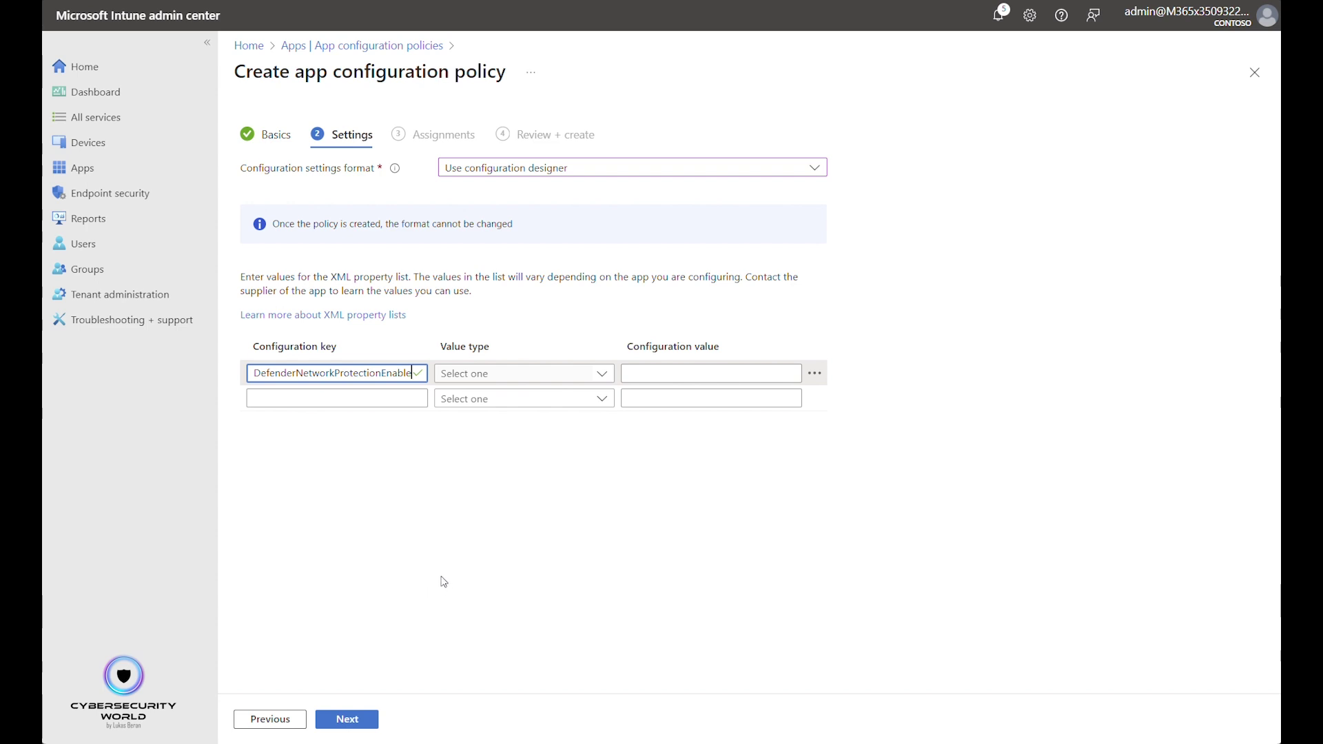
click(520, 381)
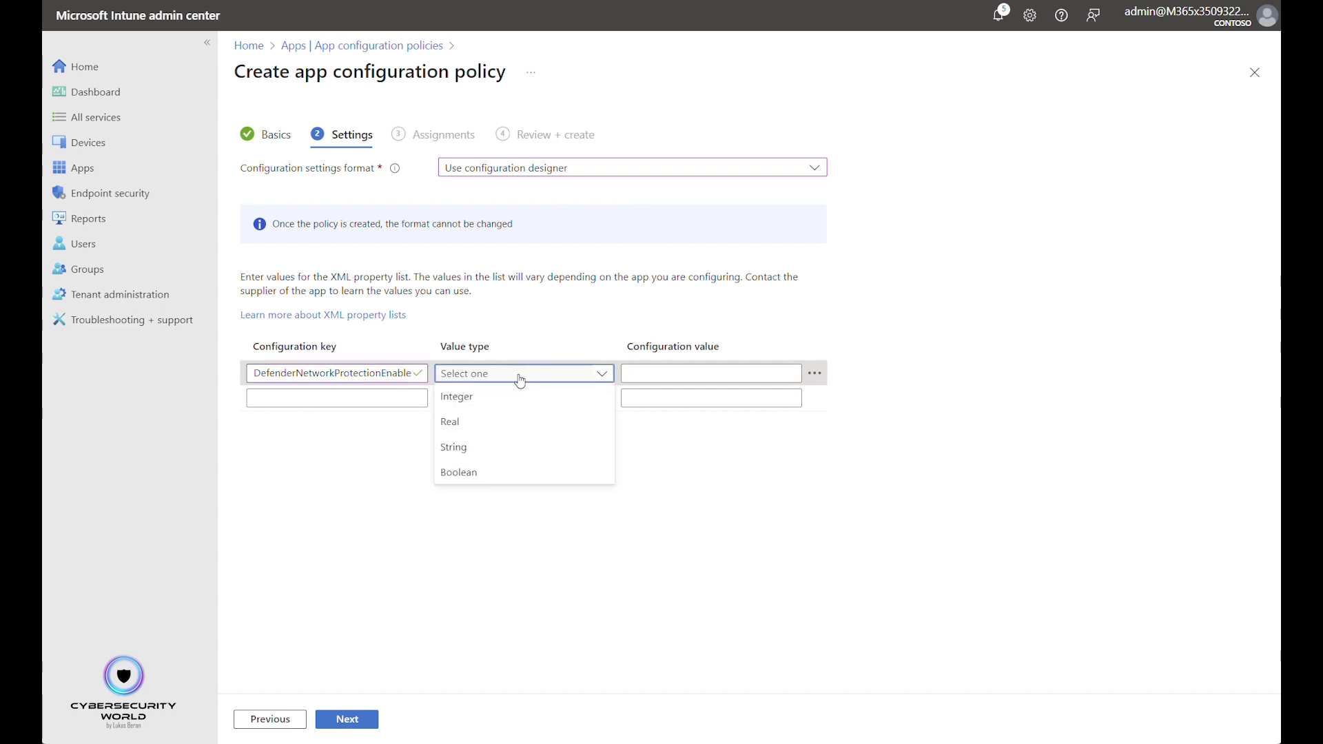
click(481, 448)
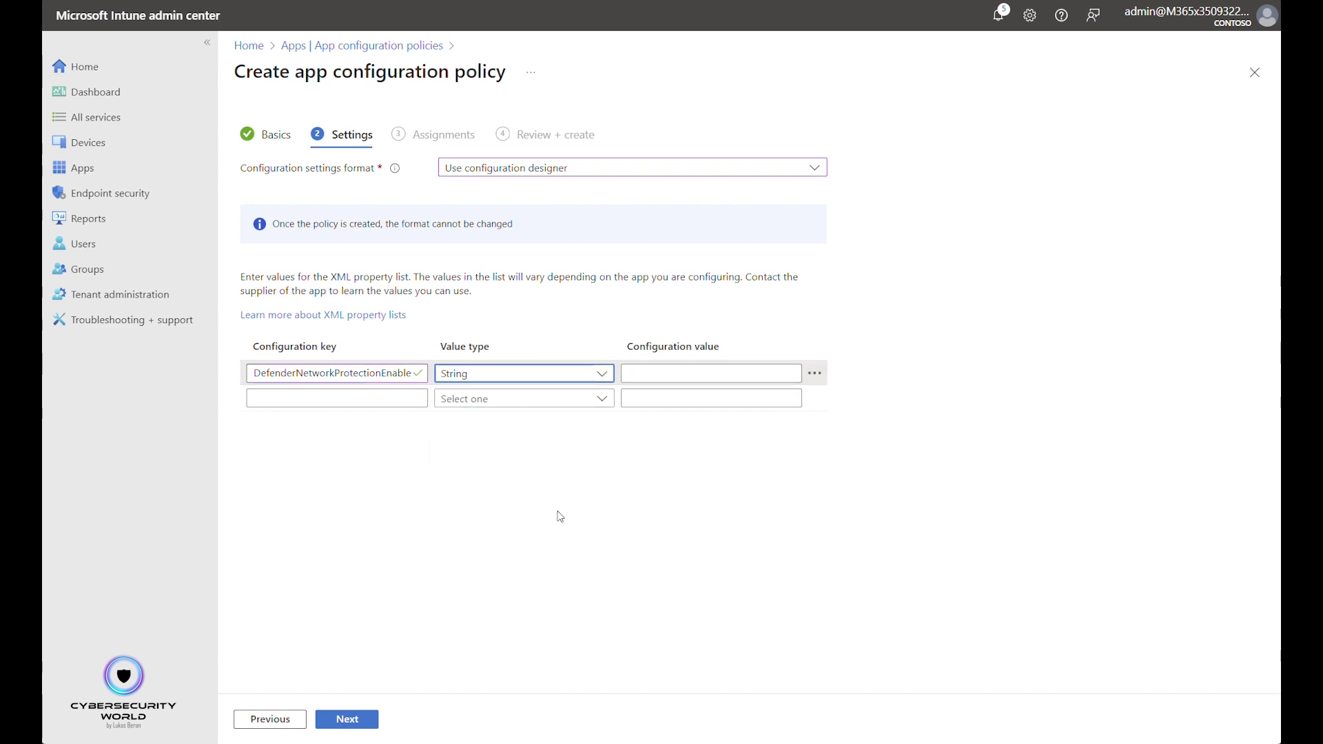
click(630, 374)
text(t)
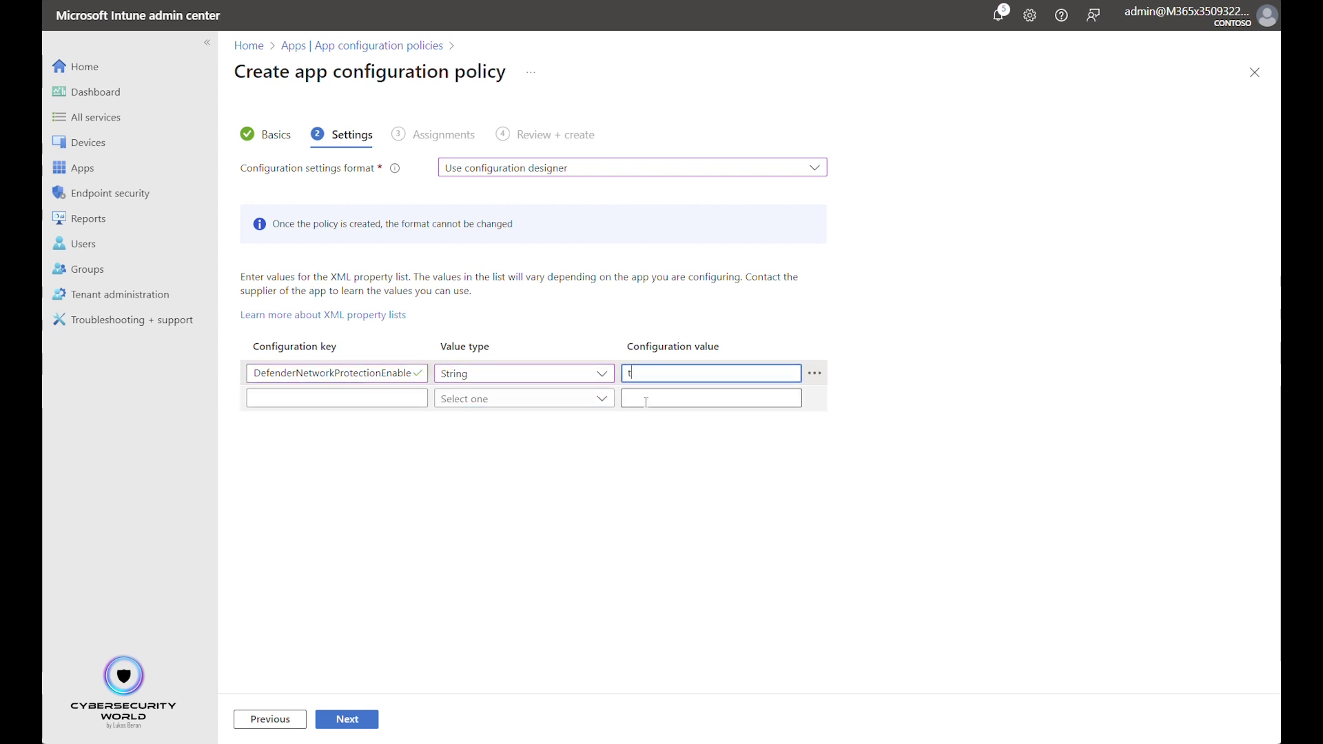
text(rue)
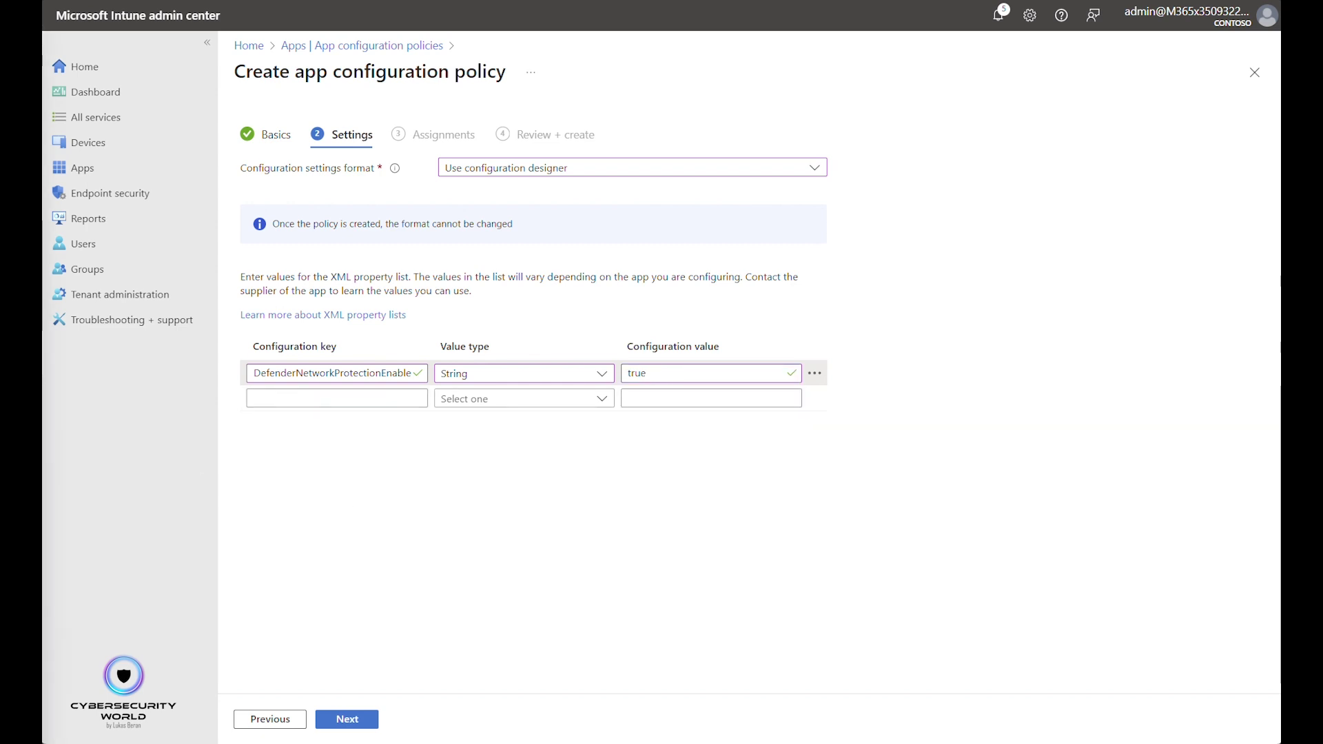
click(403, 399)
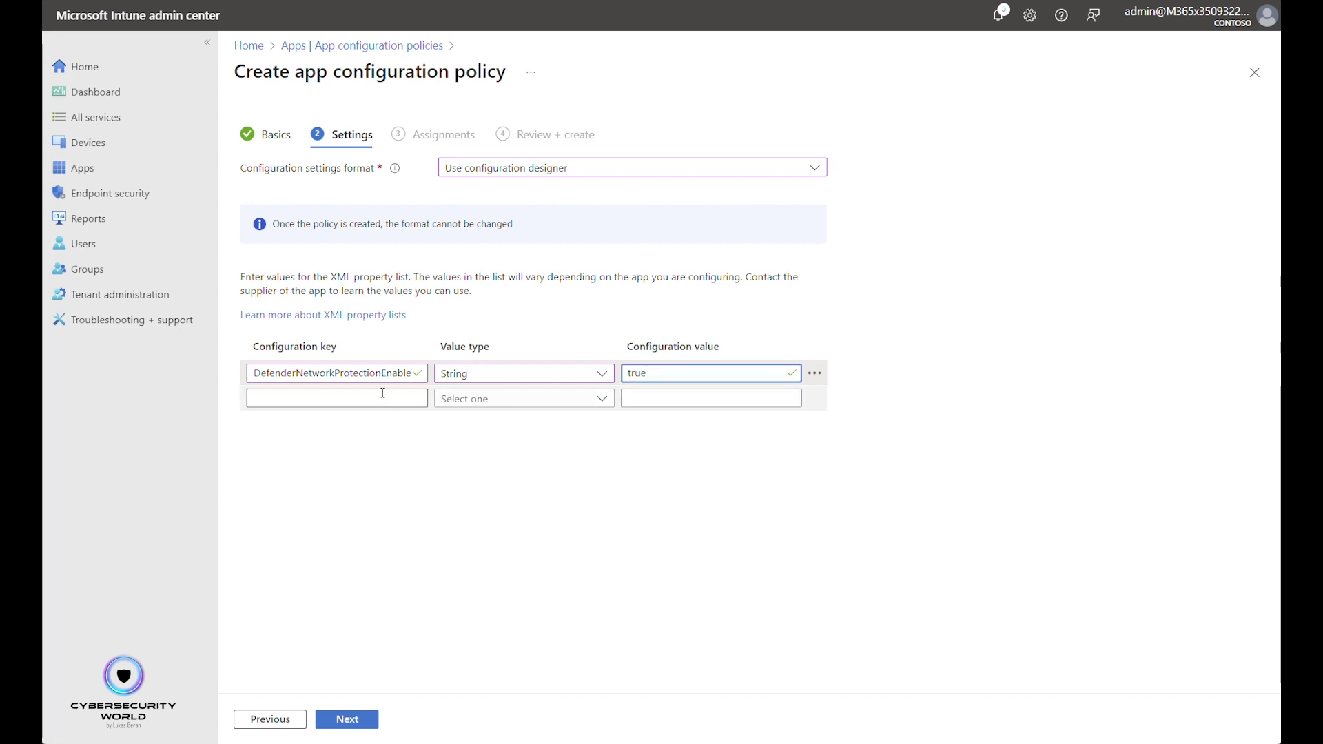
text(DefenderOpenNetworkDetection)
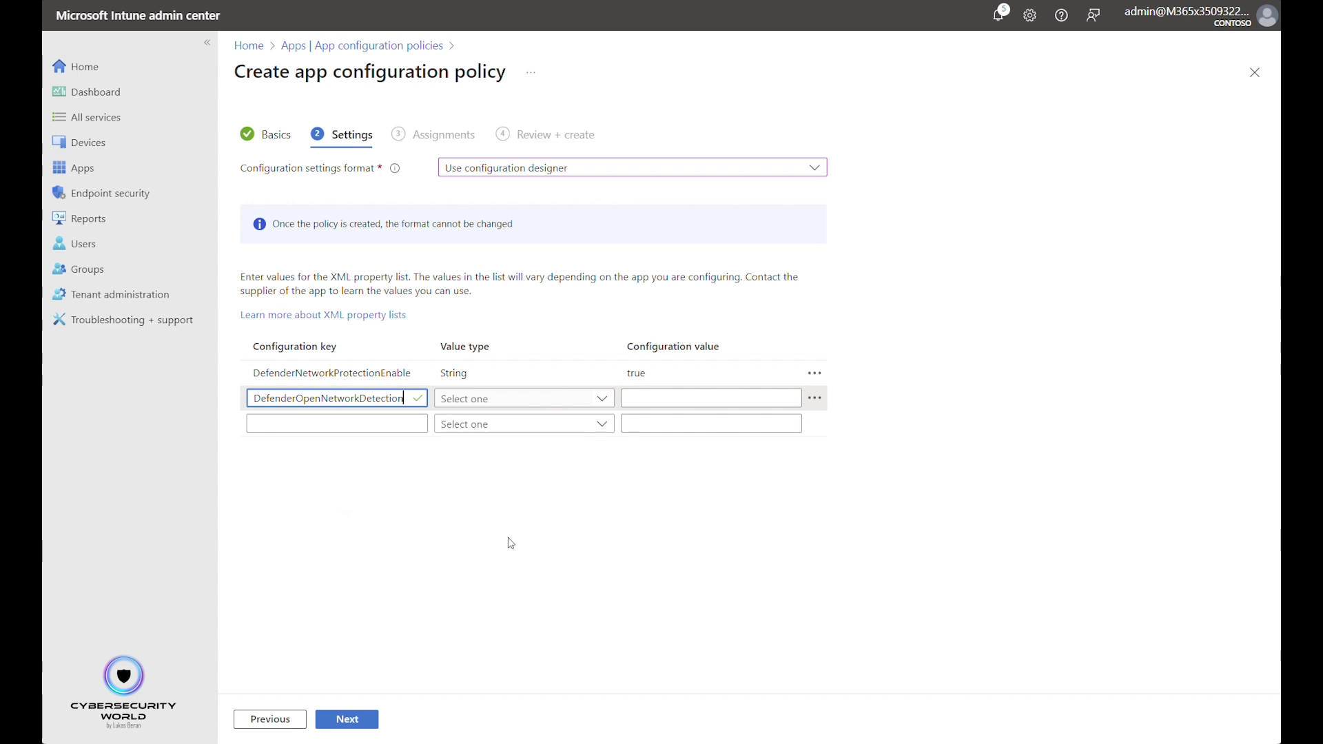
click(551, 398)
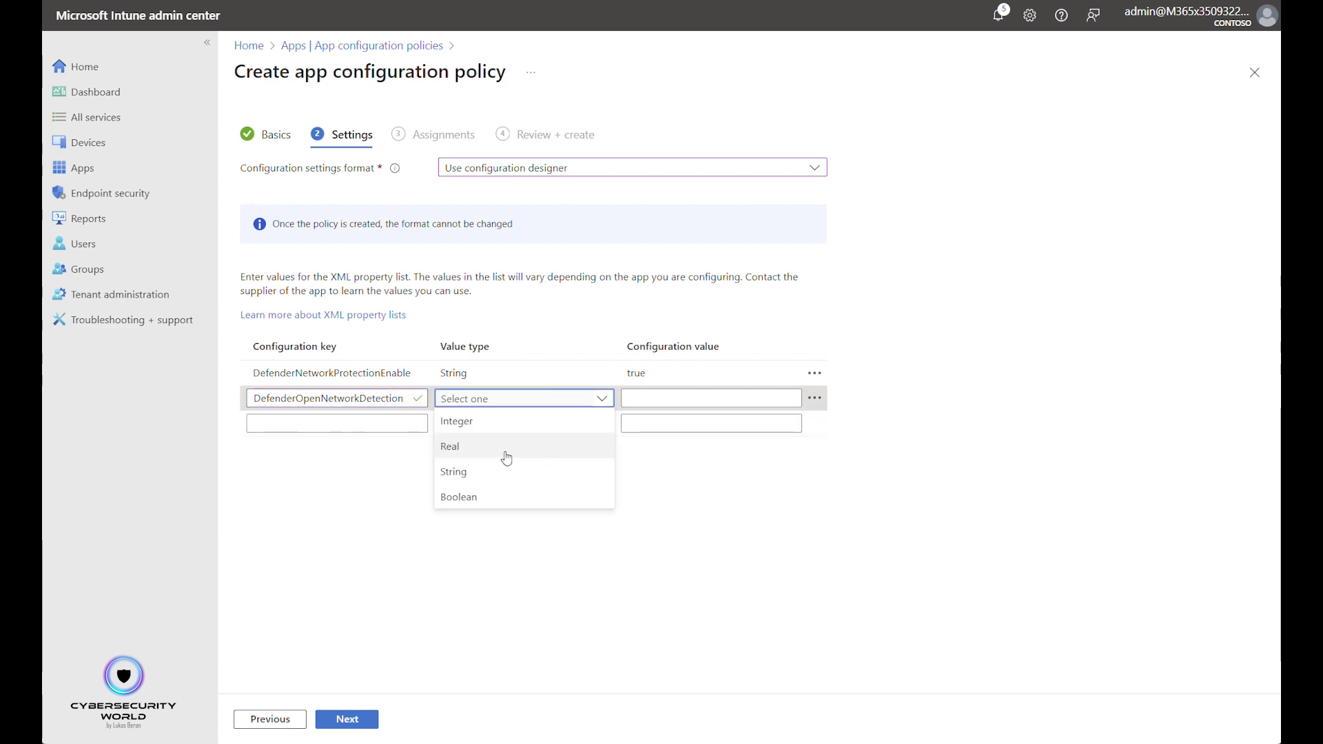
click(485, 421)
click(635, 399)
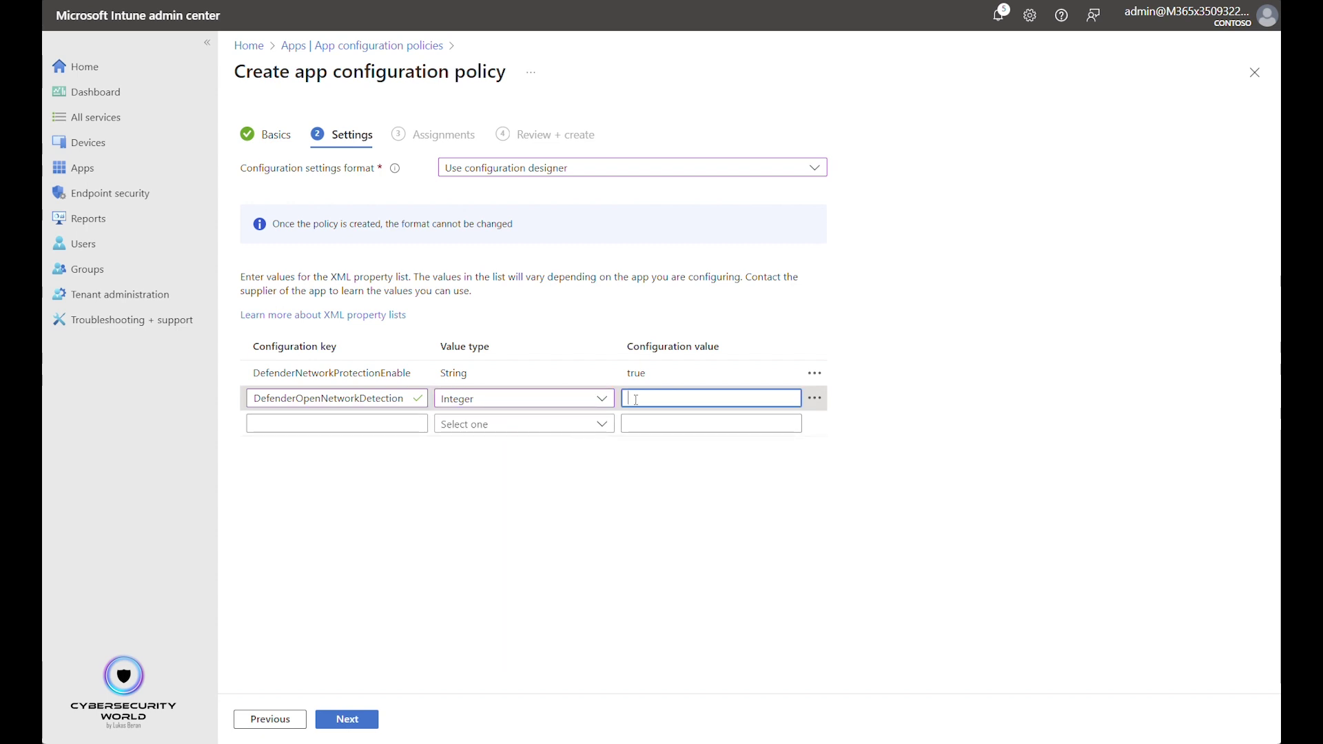
text(2)
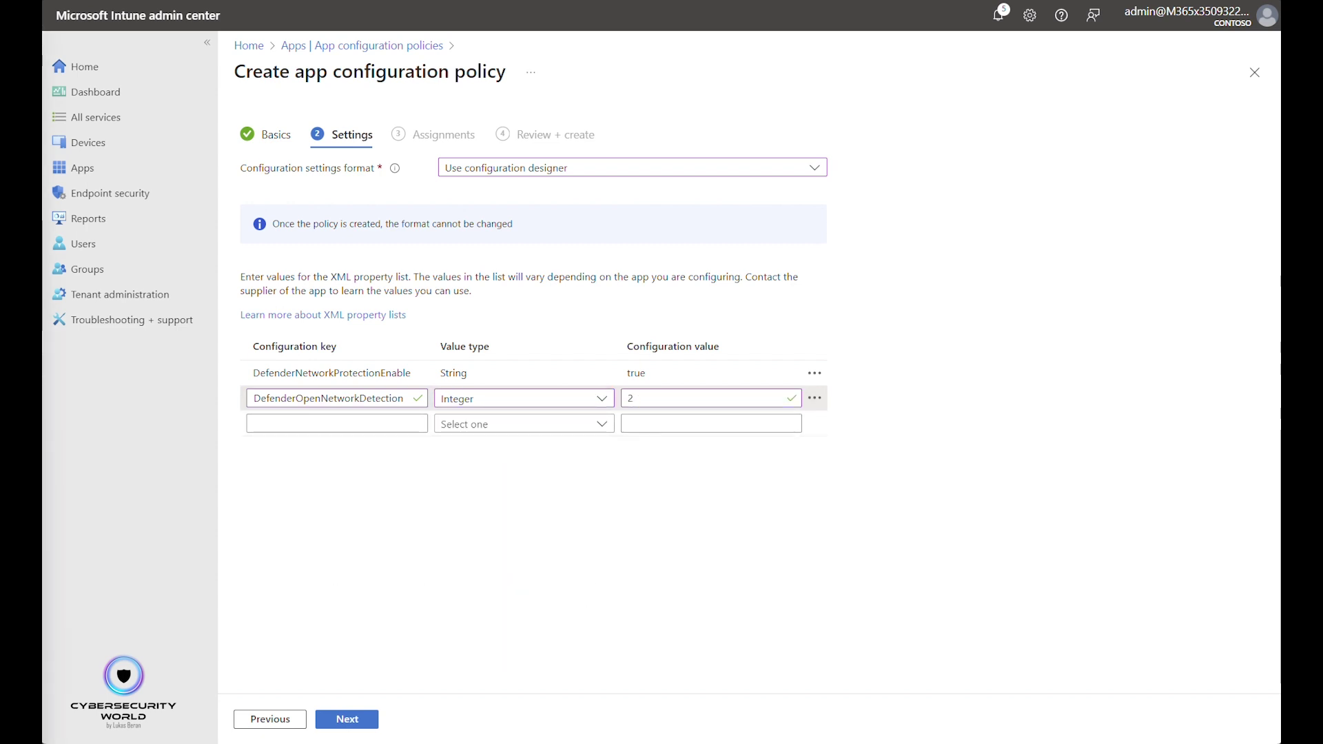
Add DefenderEndUserTrustFlowEnable as String false and the auto-remediation key as String true
click(251, 423)
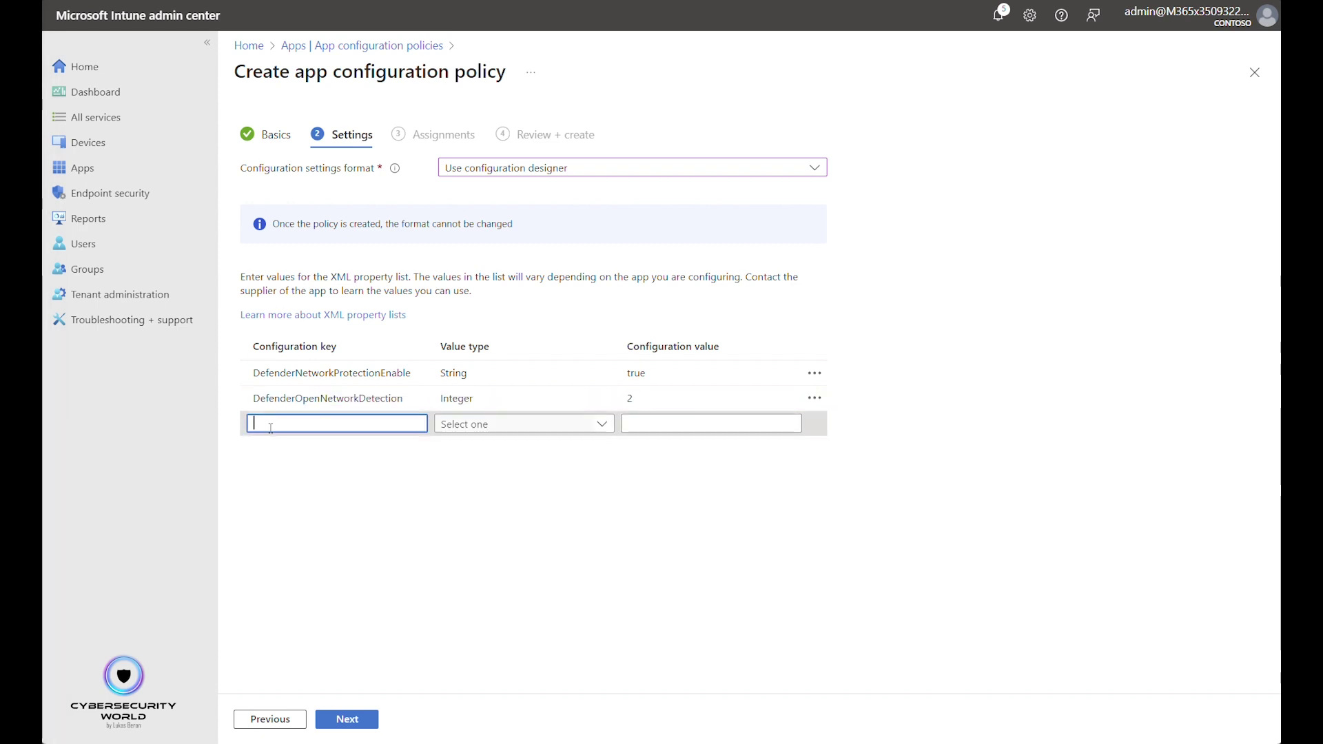
text(DefenderEndUserTrustFlowEnable)
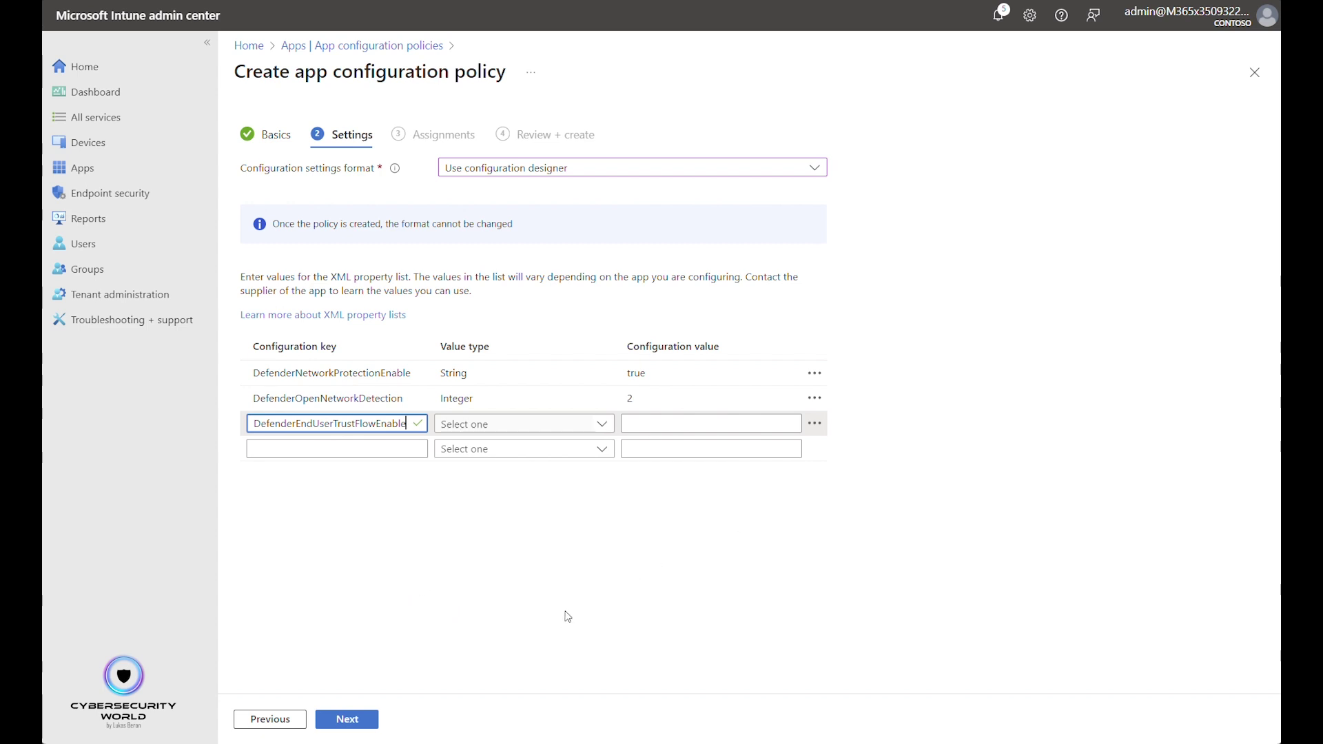
click(554, 438)
click(482, 498)
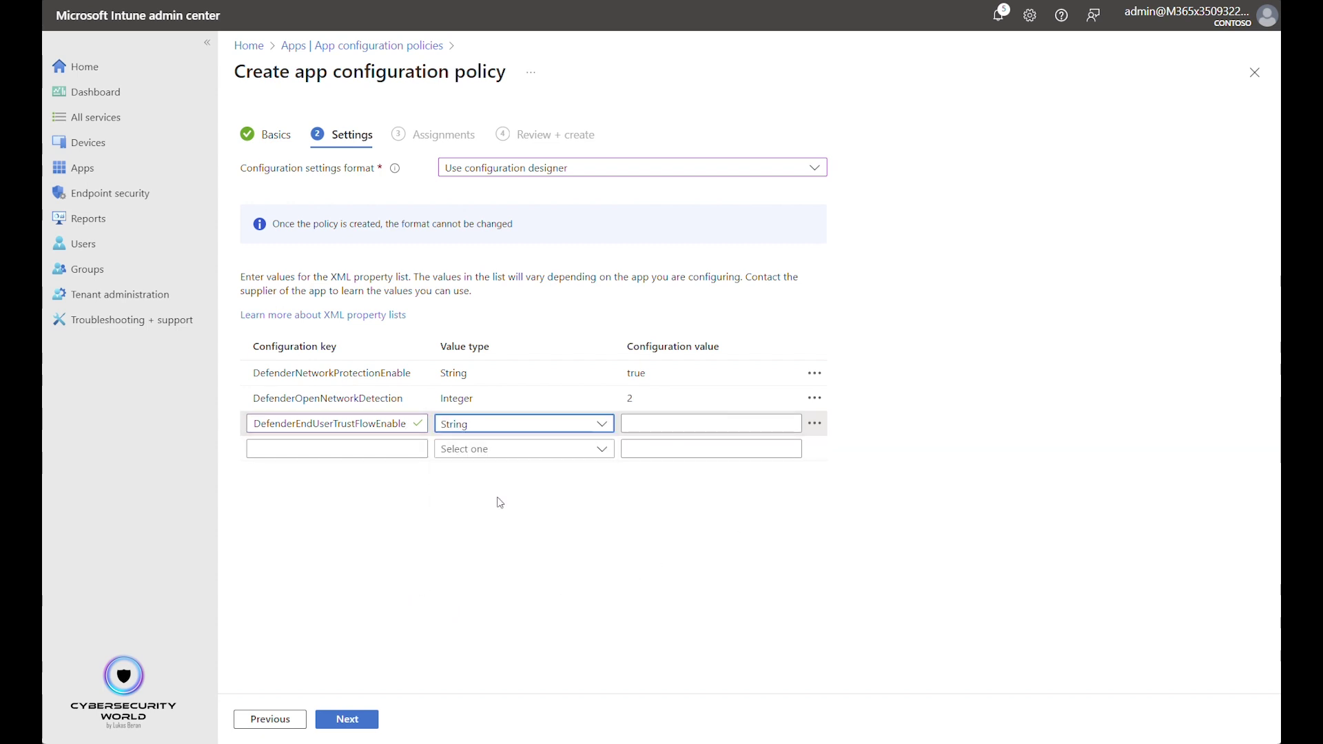
click(720, 420)
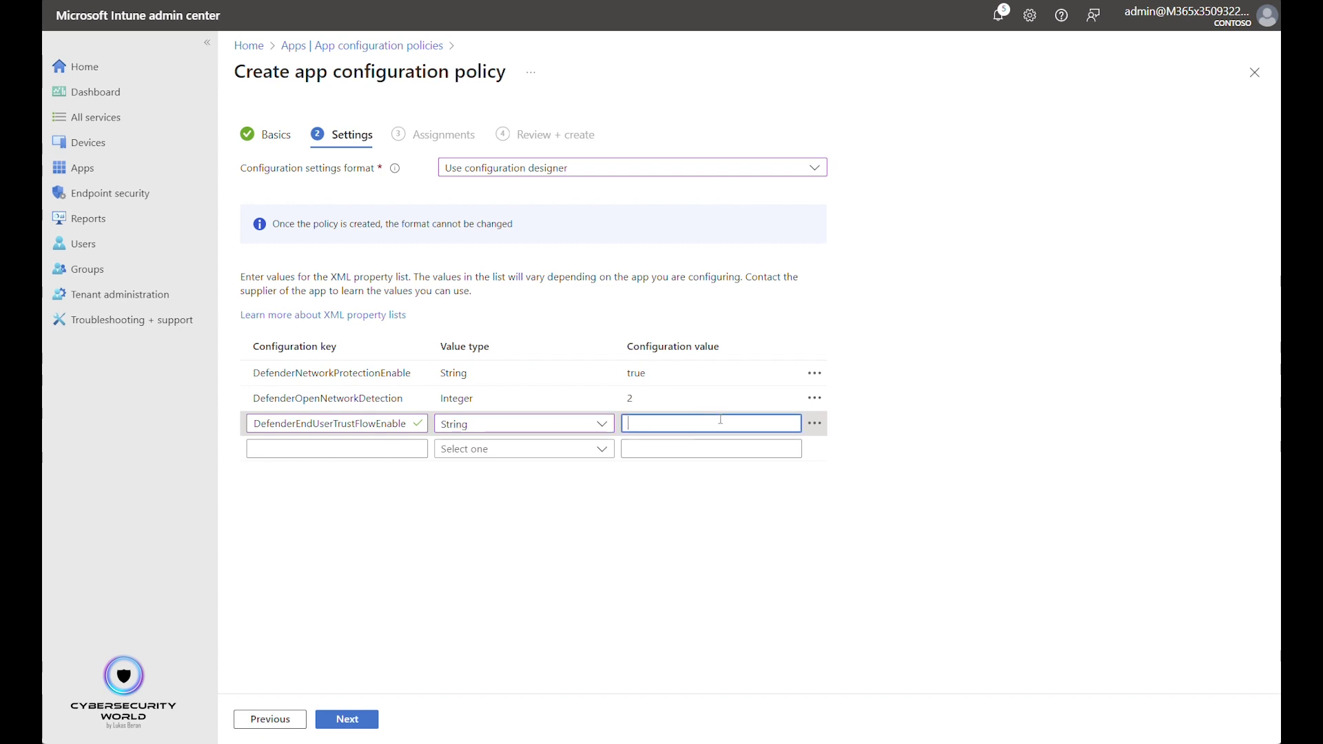
text(false)
click(529, 540)
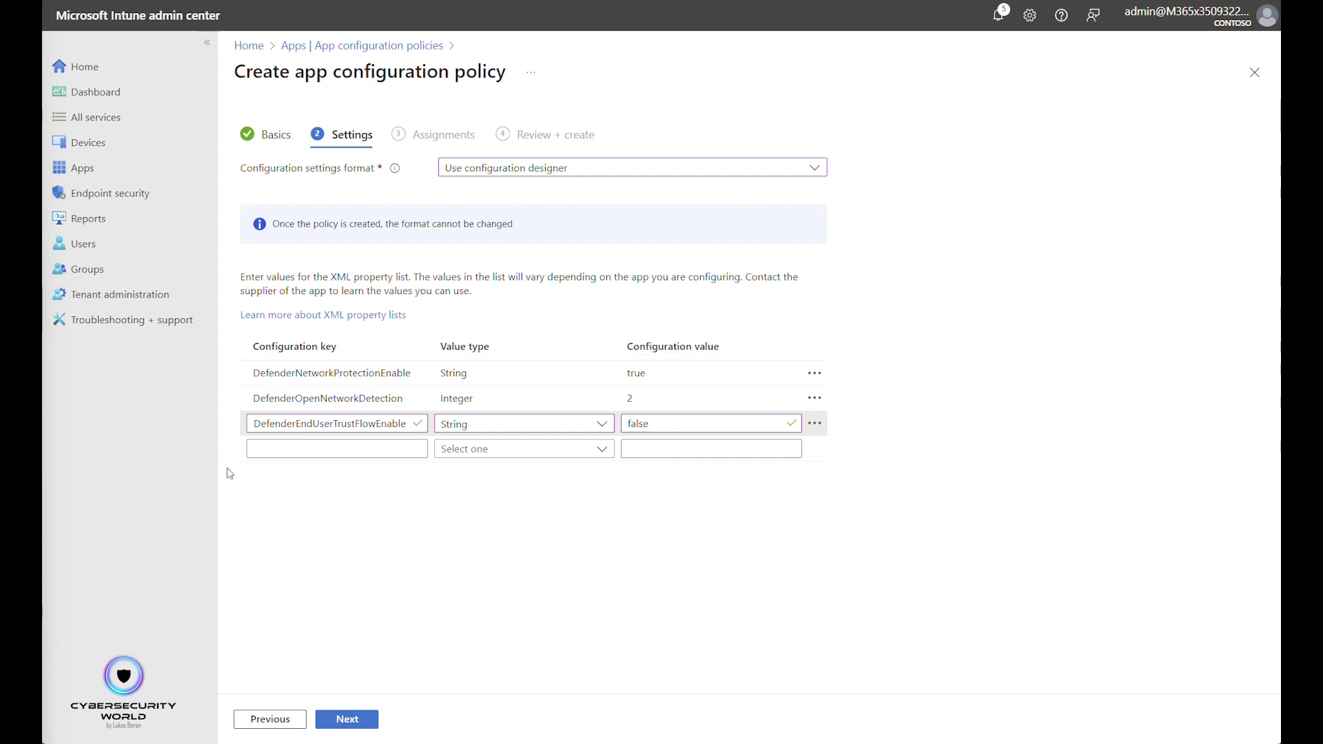
click(331, 449)
text(DefenderNetworkProtectionAutoRemediation)
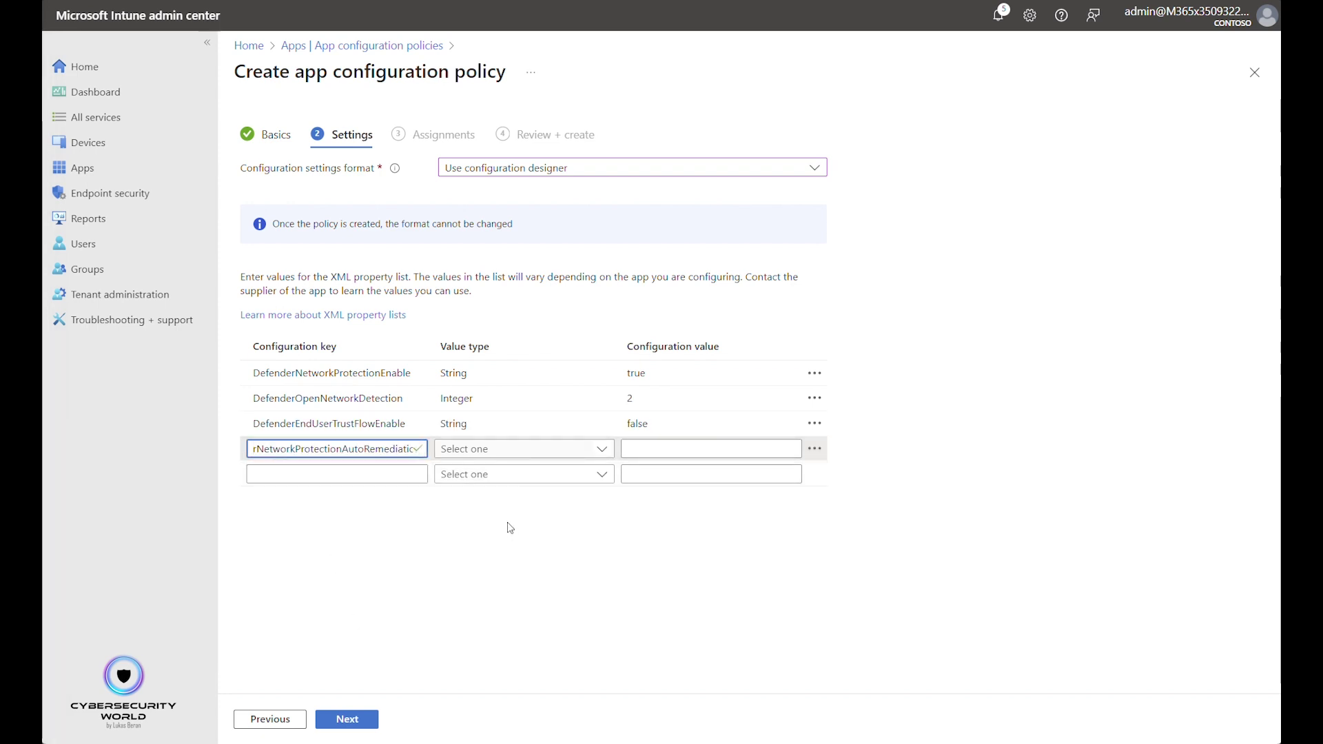
click(529, 452)
click(490, 522)
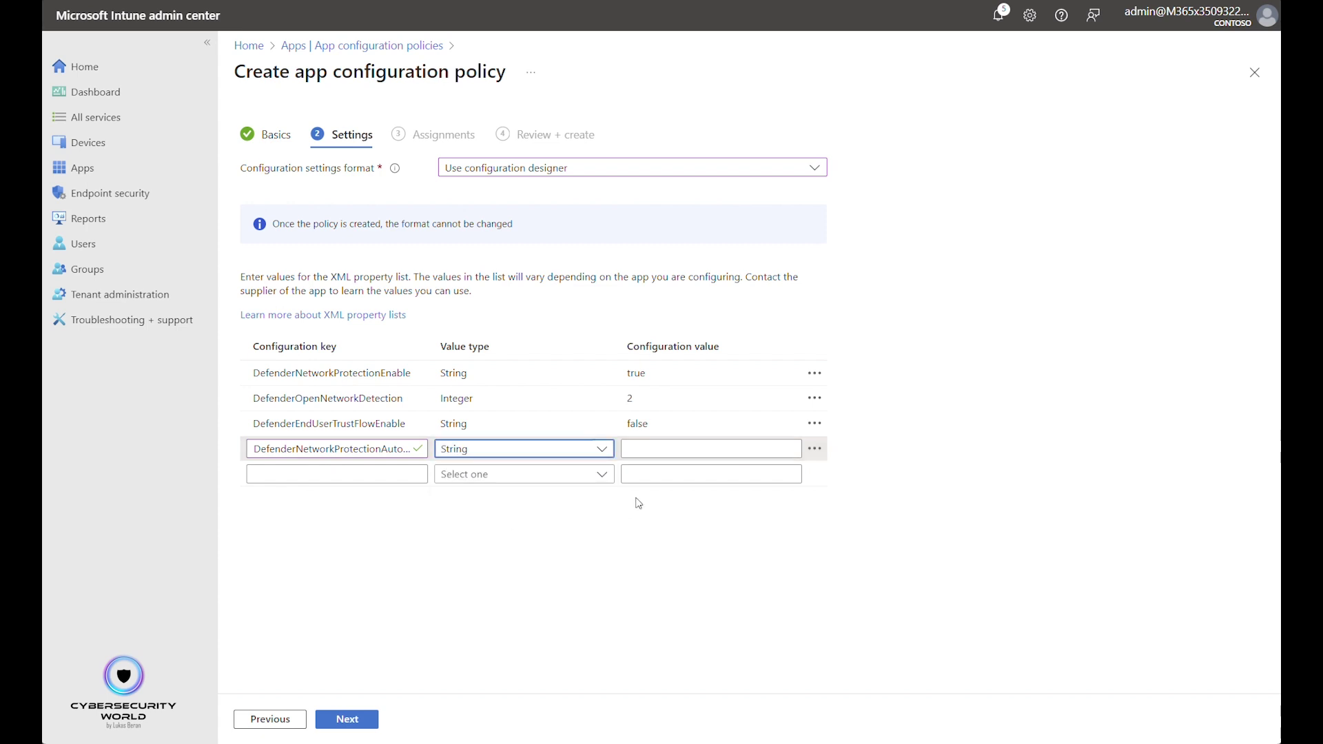
click(662, 451)
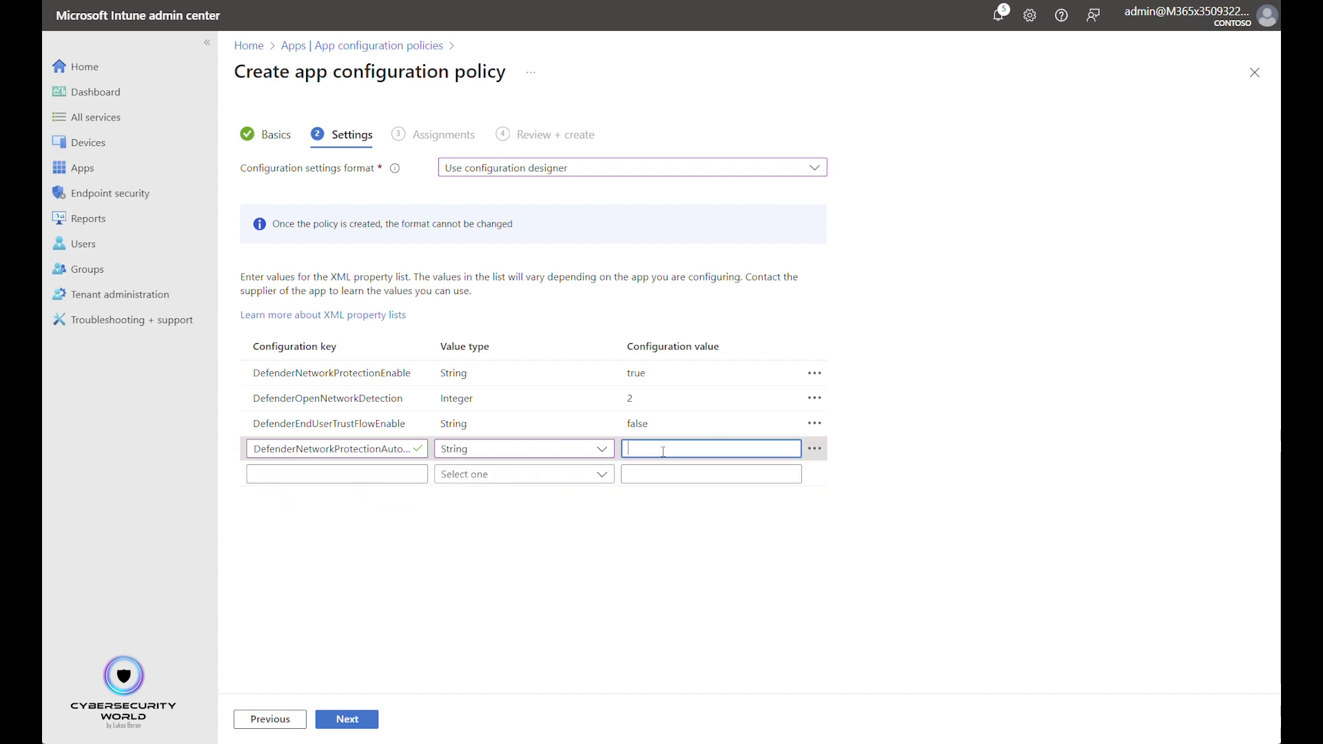
text(true)
click(432, 590)
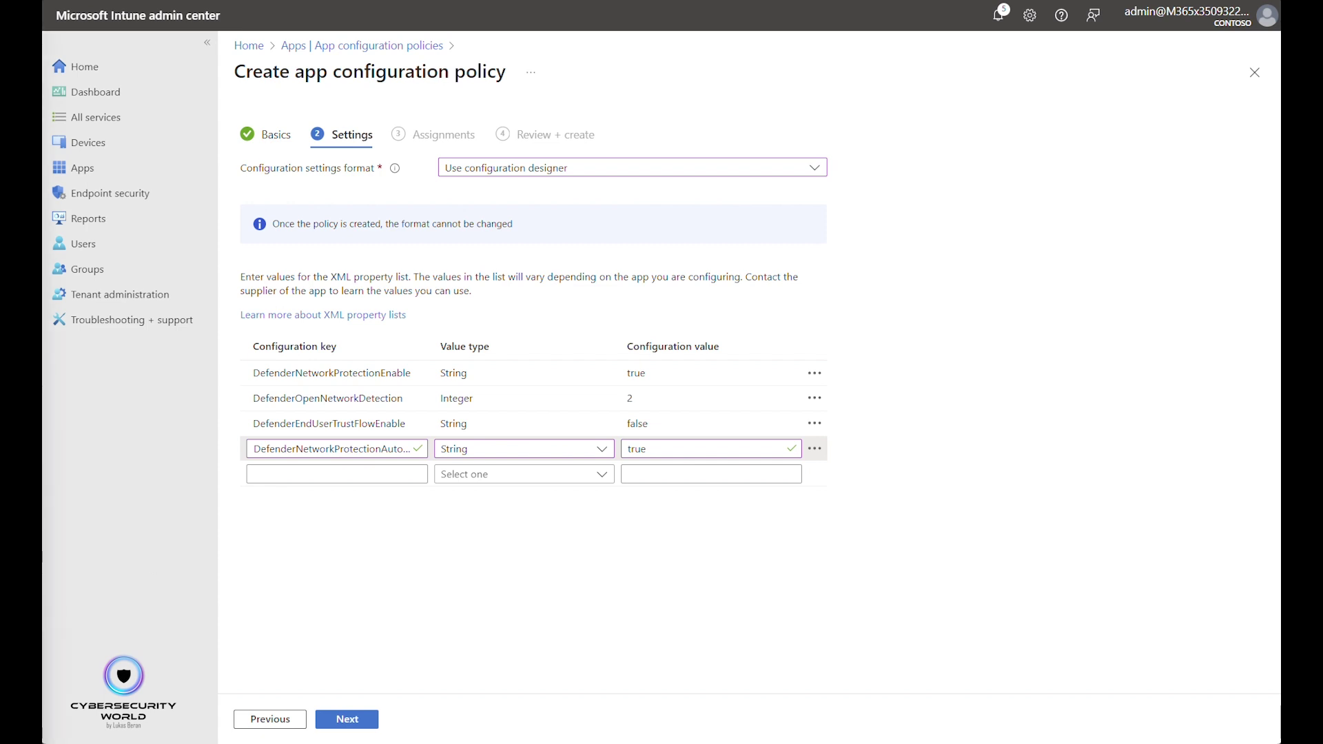
Add DefenderNetworkProtectionPrivacy as a String key with value false
click(337, 474)
text(DefenderNetworkProtectionPrivacy)
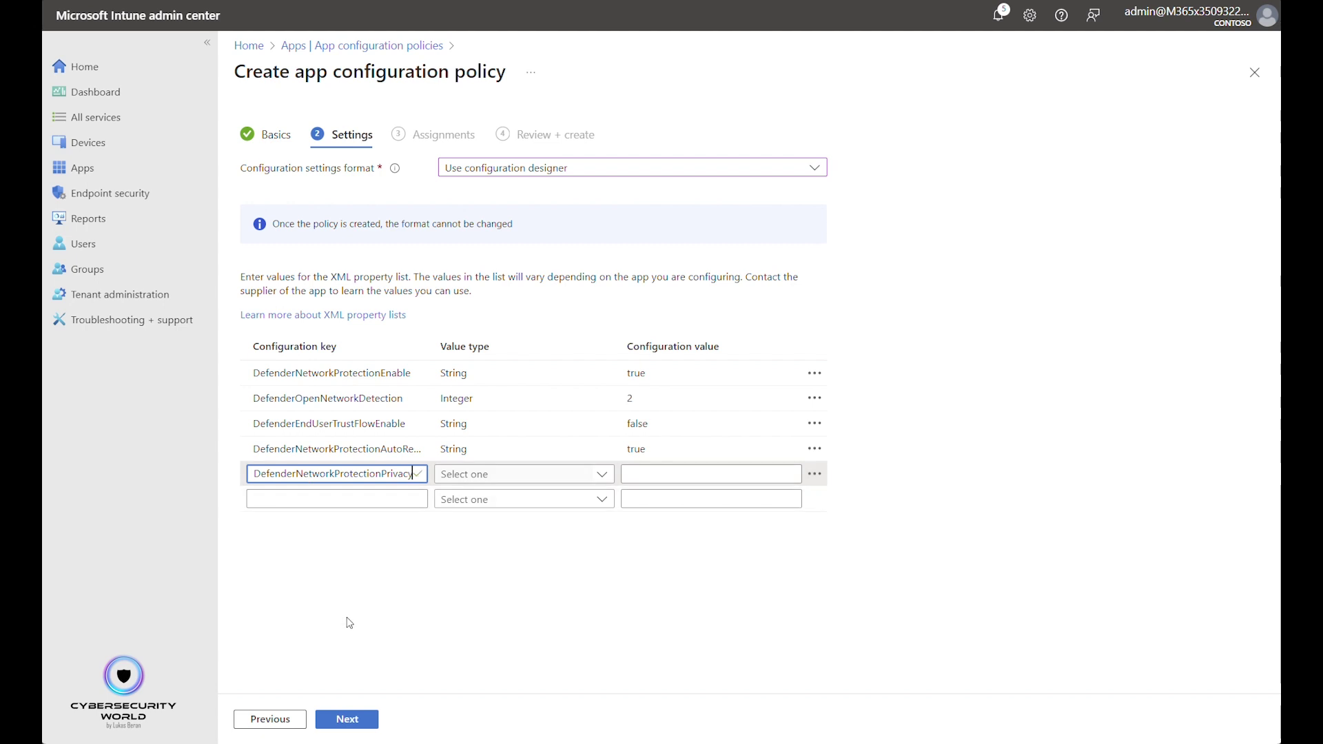
click(527, 475)
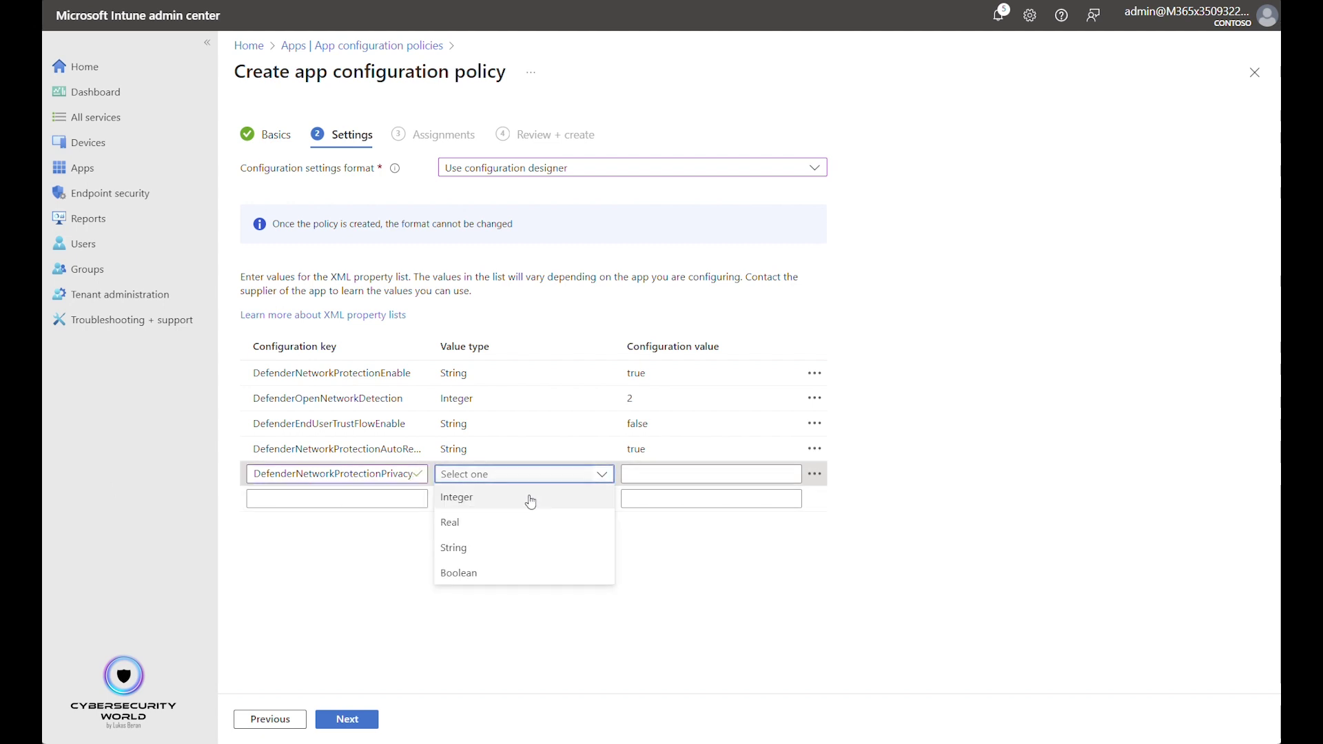
click(499, 549)
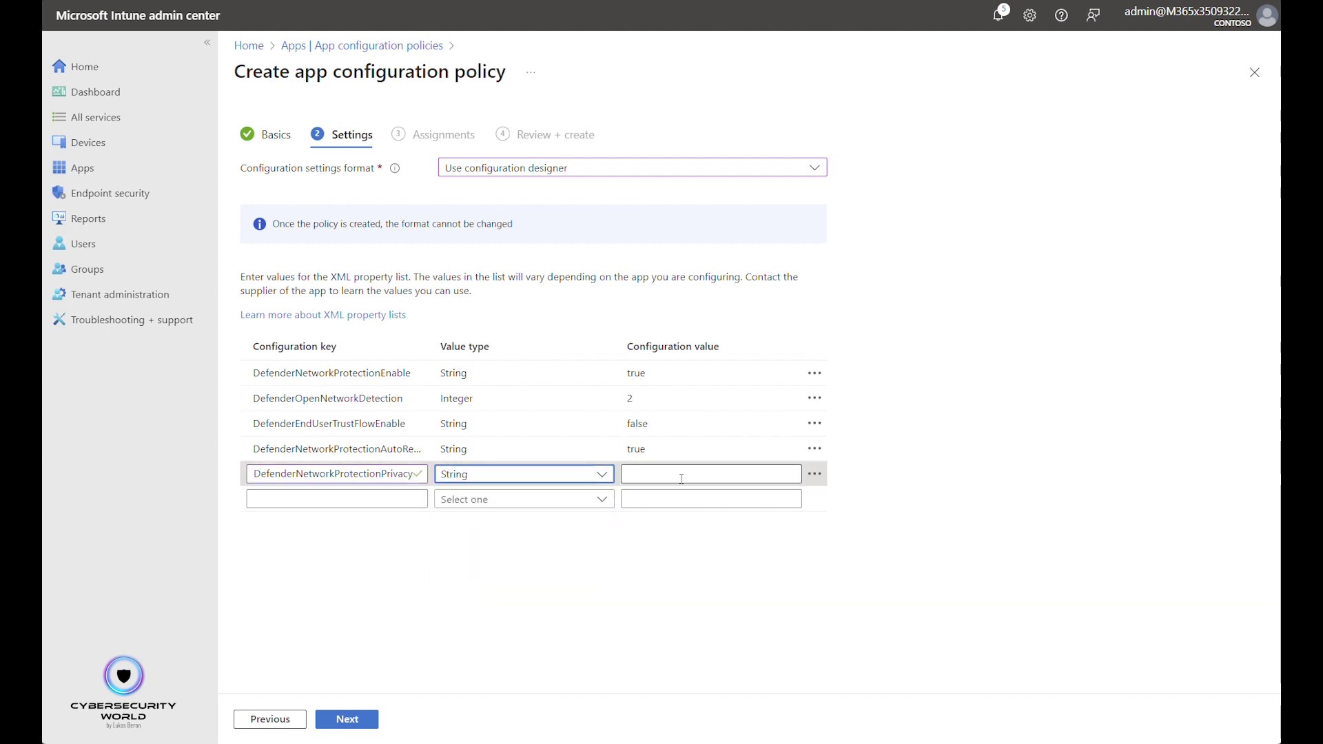
click(681, 477)
text(false)
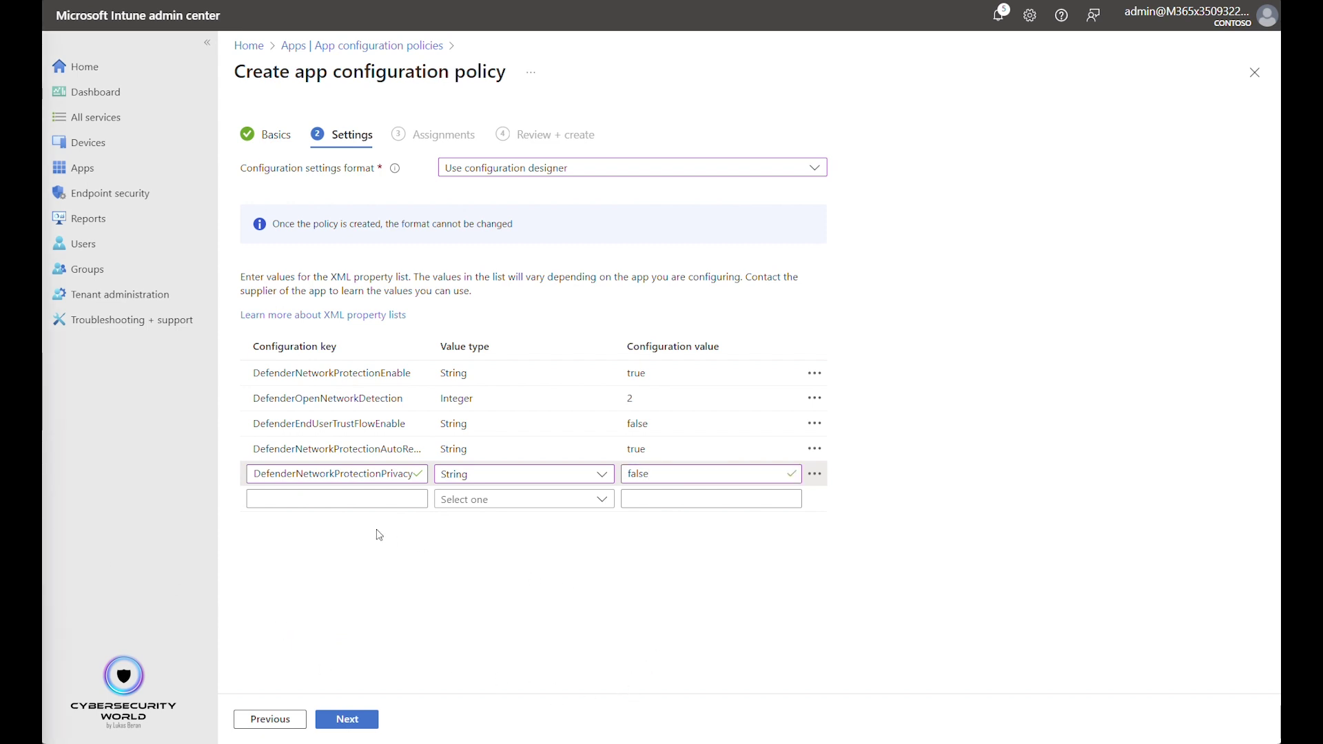
Add WebProtection as a String key with value true
key(Tab)
text(WebProtection)
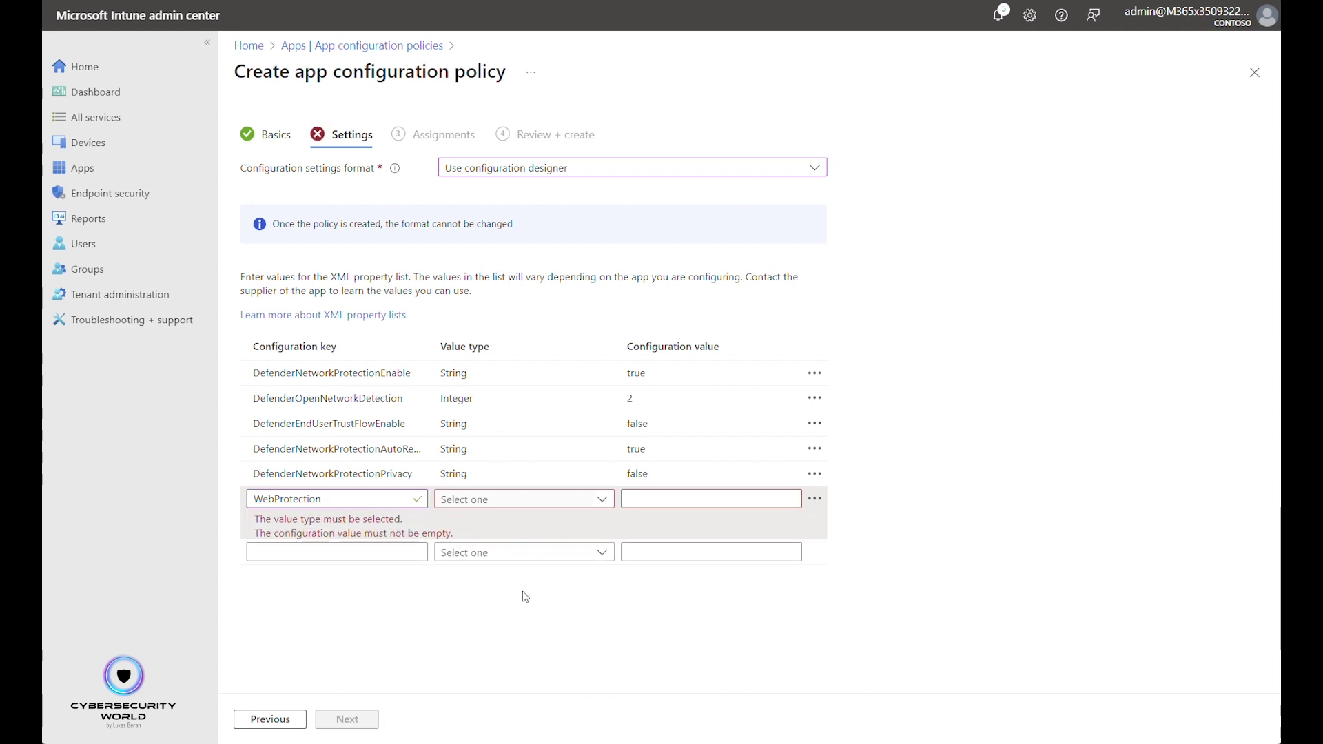
click(520, 499)
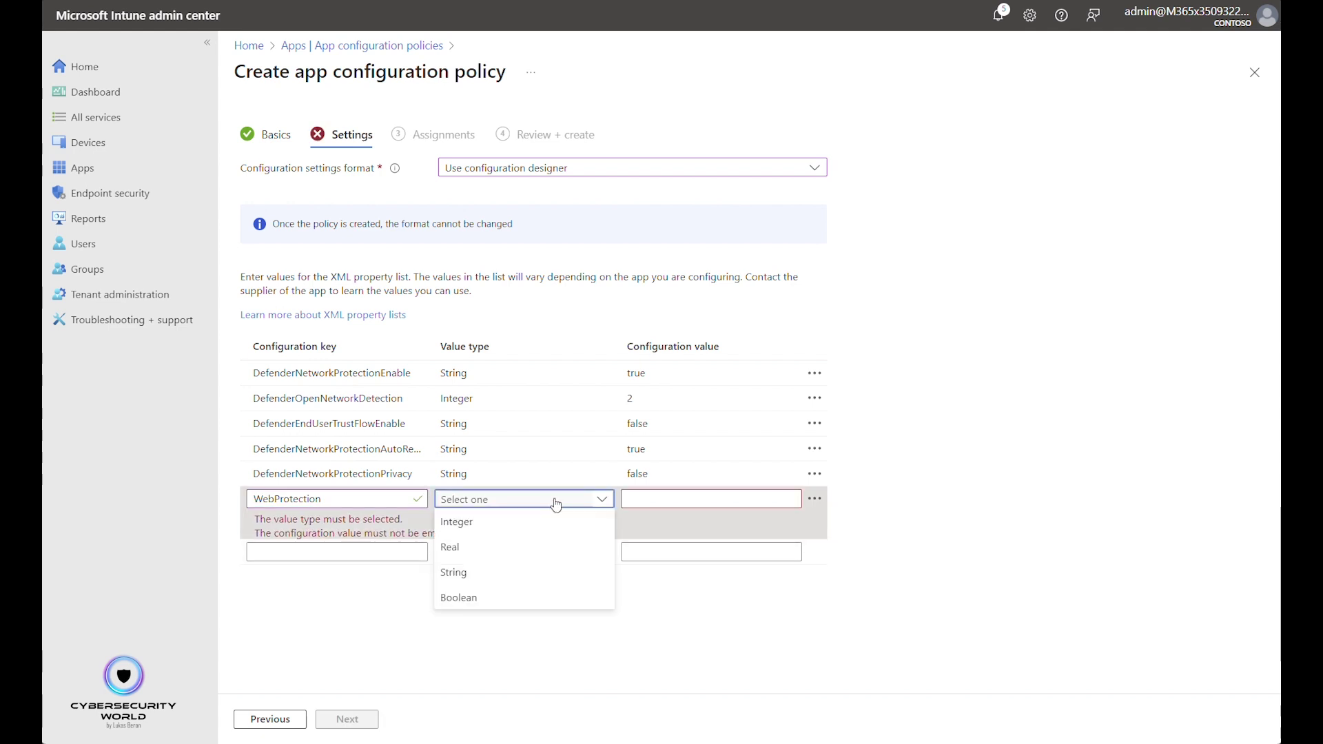
click(466, 572)
click(673, 496)
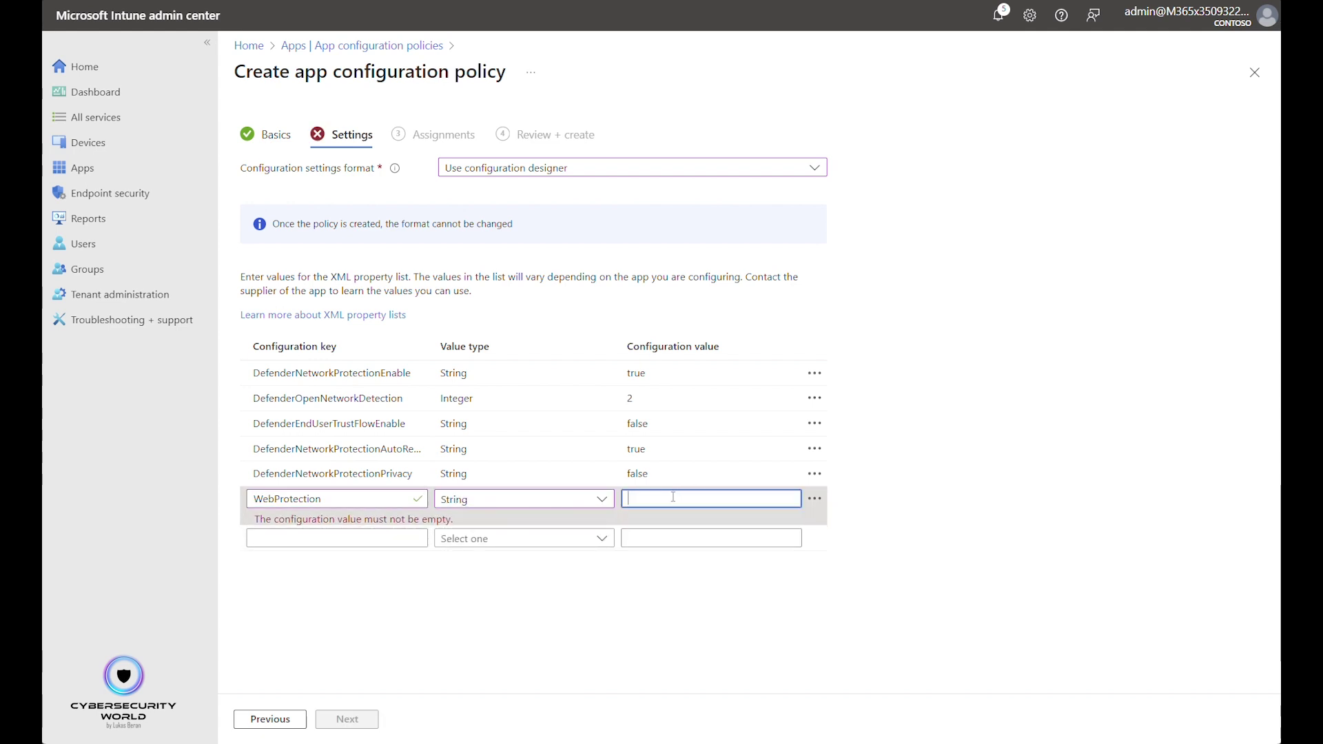
text(true)
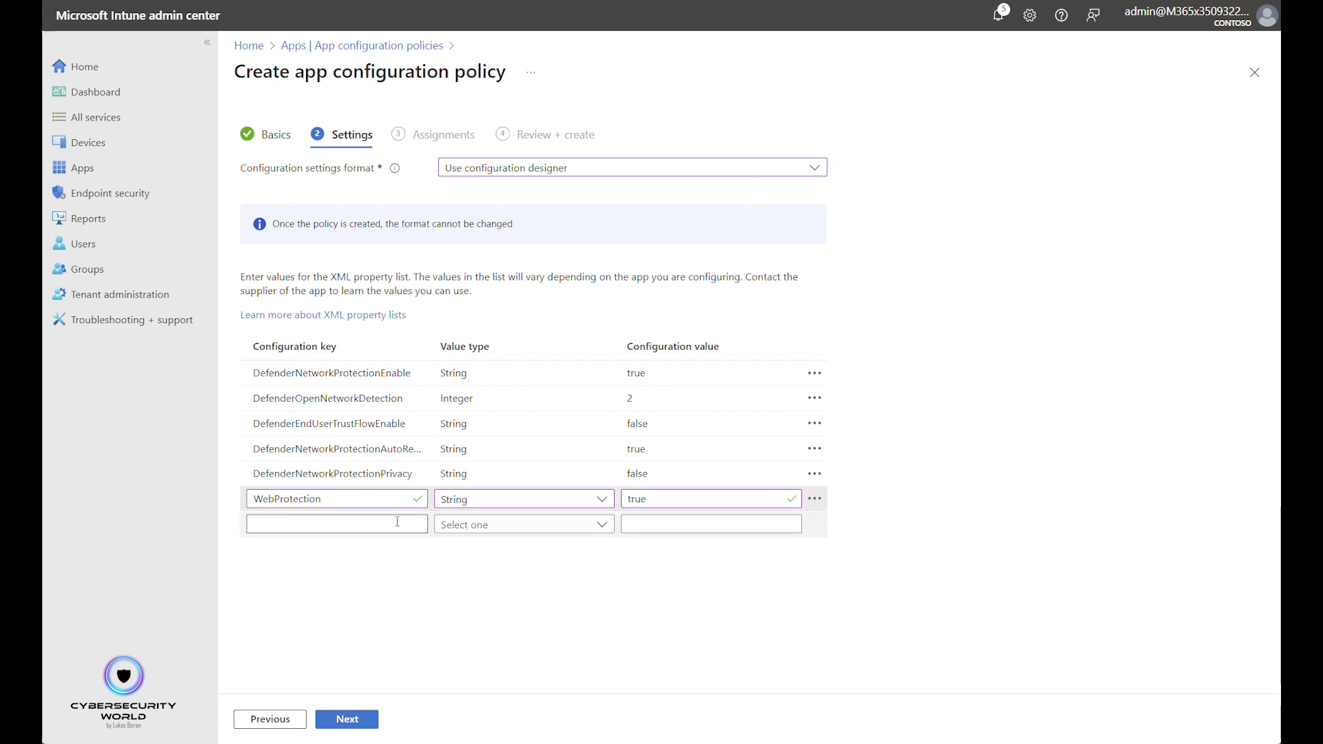
Add DefenderExcludeURLInReport as a Boolean key with value false
click(337, 524)
text(DefenderExcludeURLInReport)
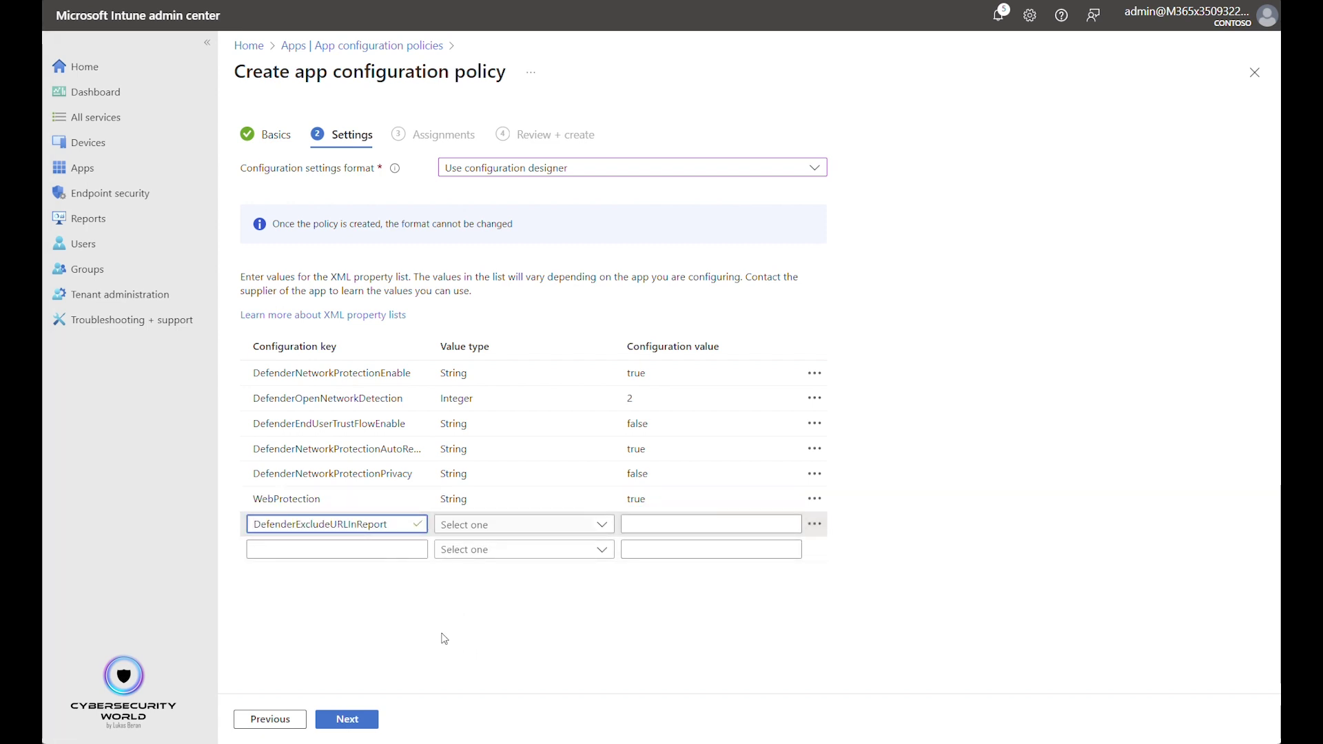
click(510, 532)
click(490, 622)
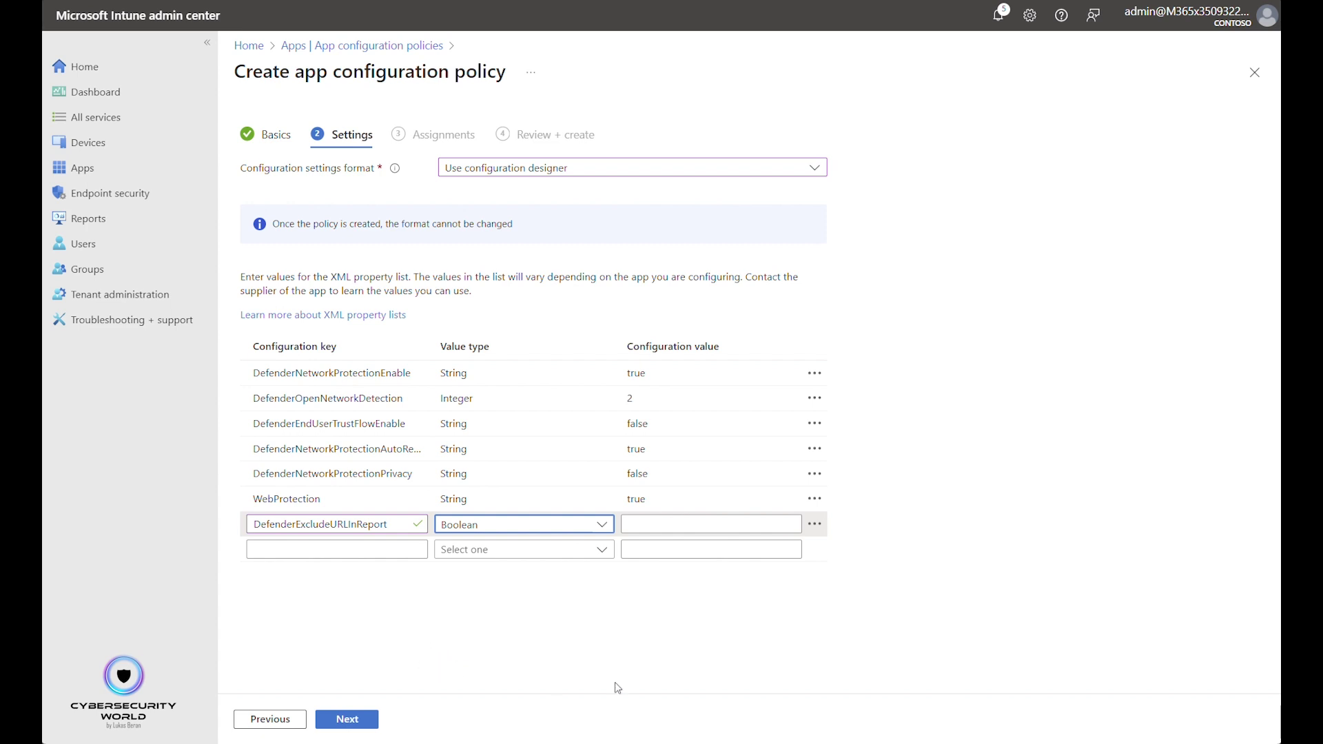
click(667, 523)
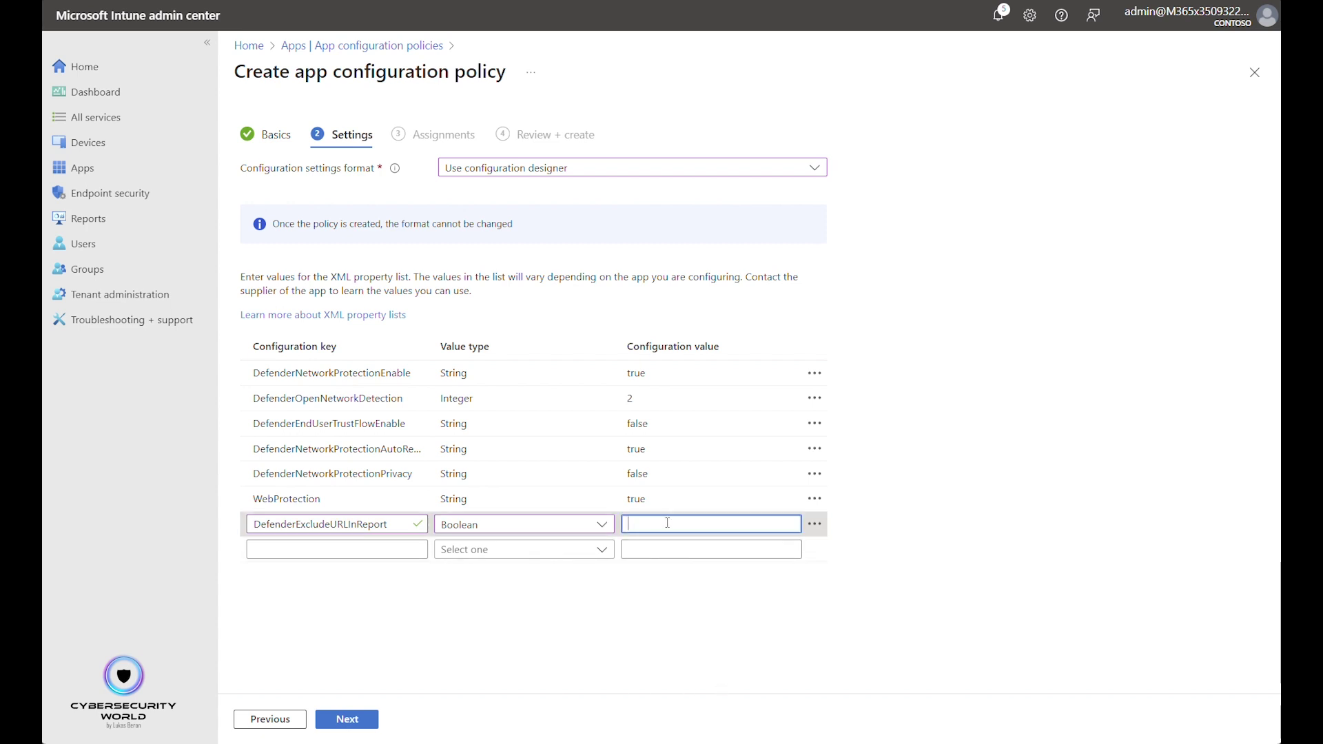
text(false)
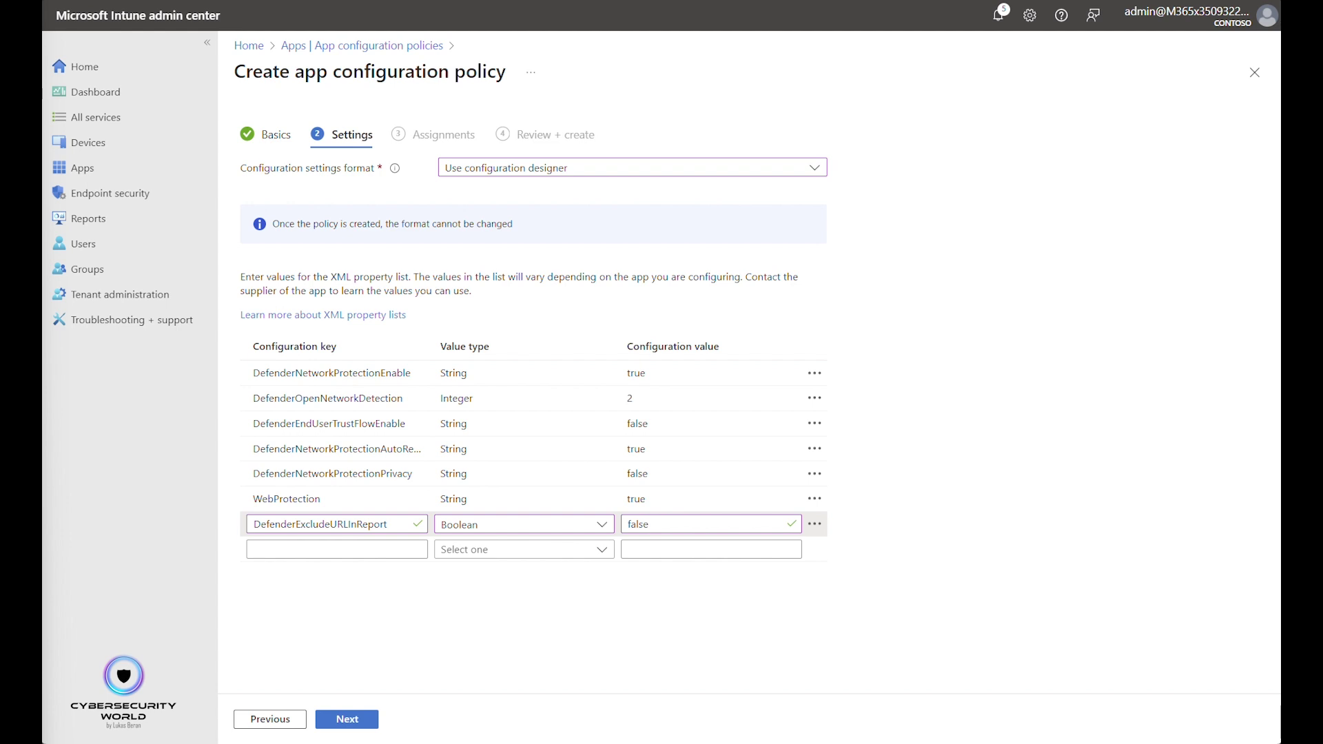
Add DefenderOptionalVPN as a Boolean key with value false
click(361, 549)
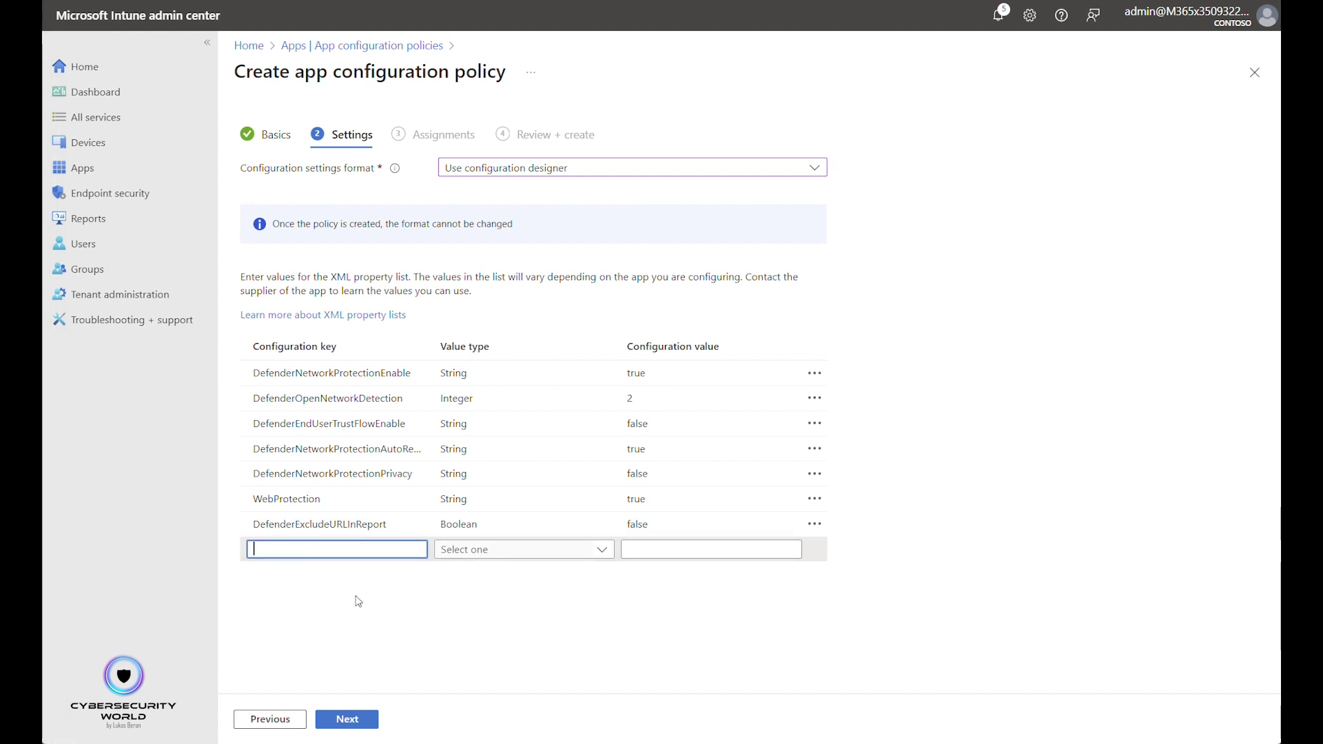
text(DefenderOptionalVPN)
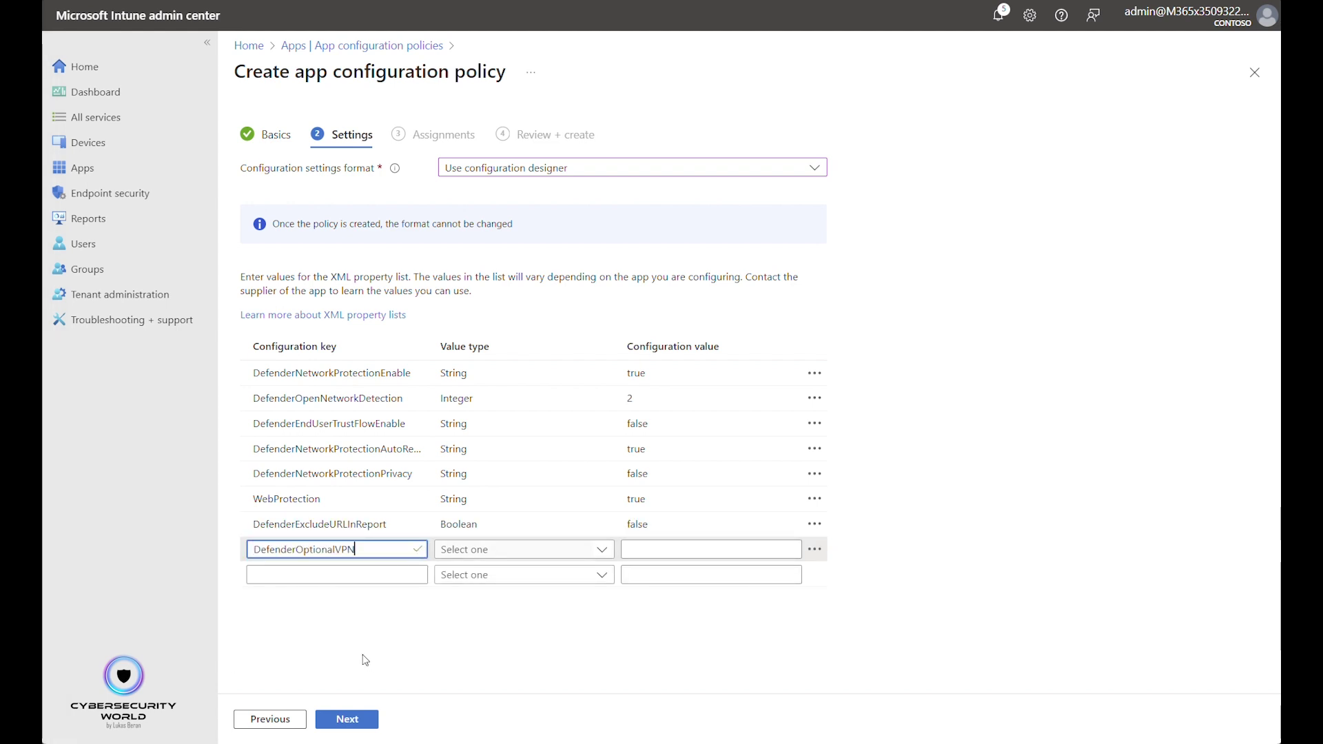
click(534, 549)
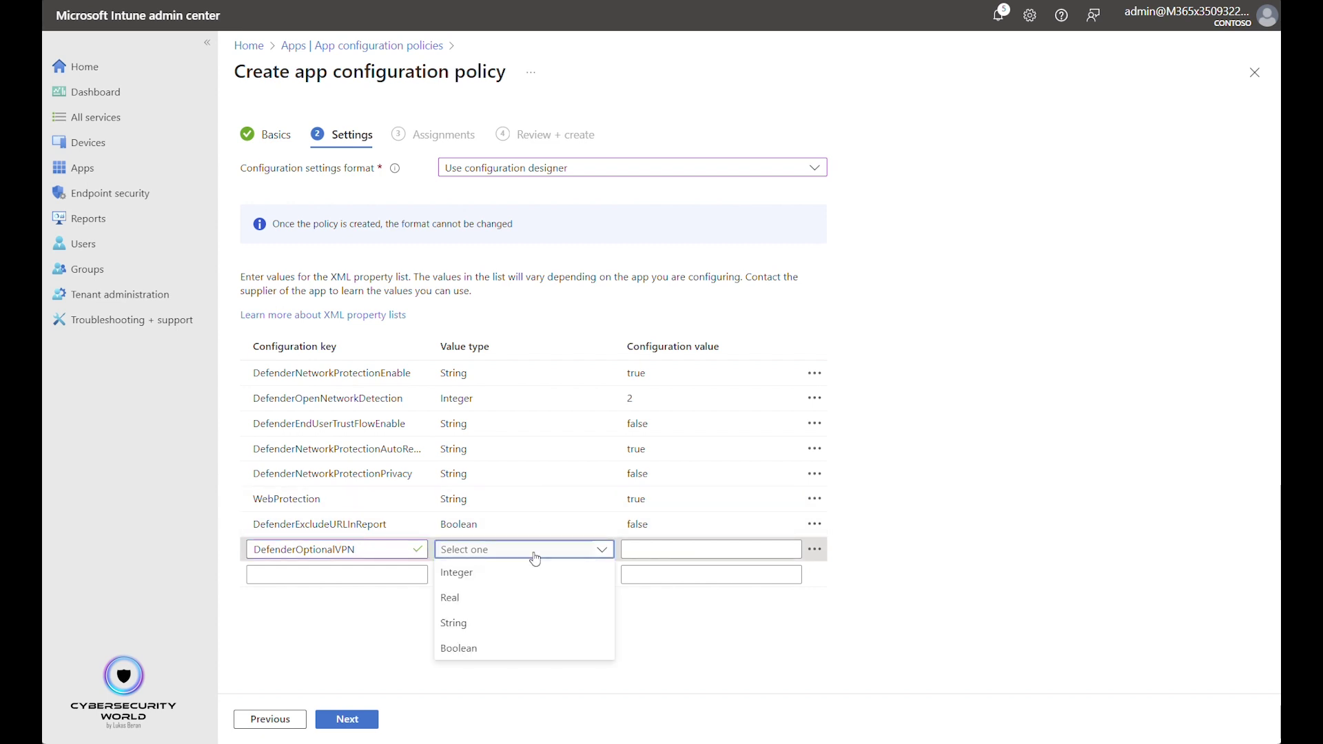
click(482, 648)
click(634, 549)
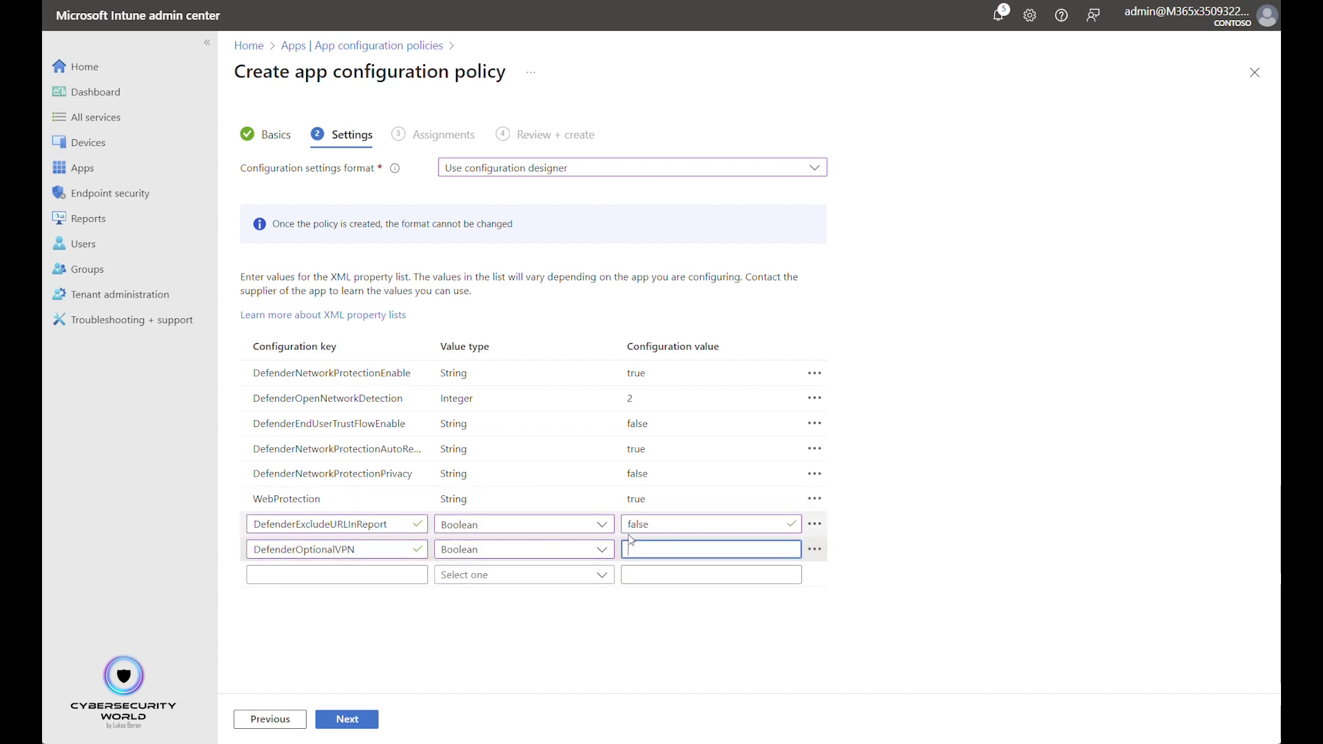
text(false)
click(550, 695)
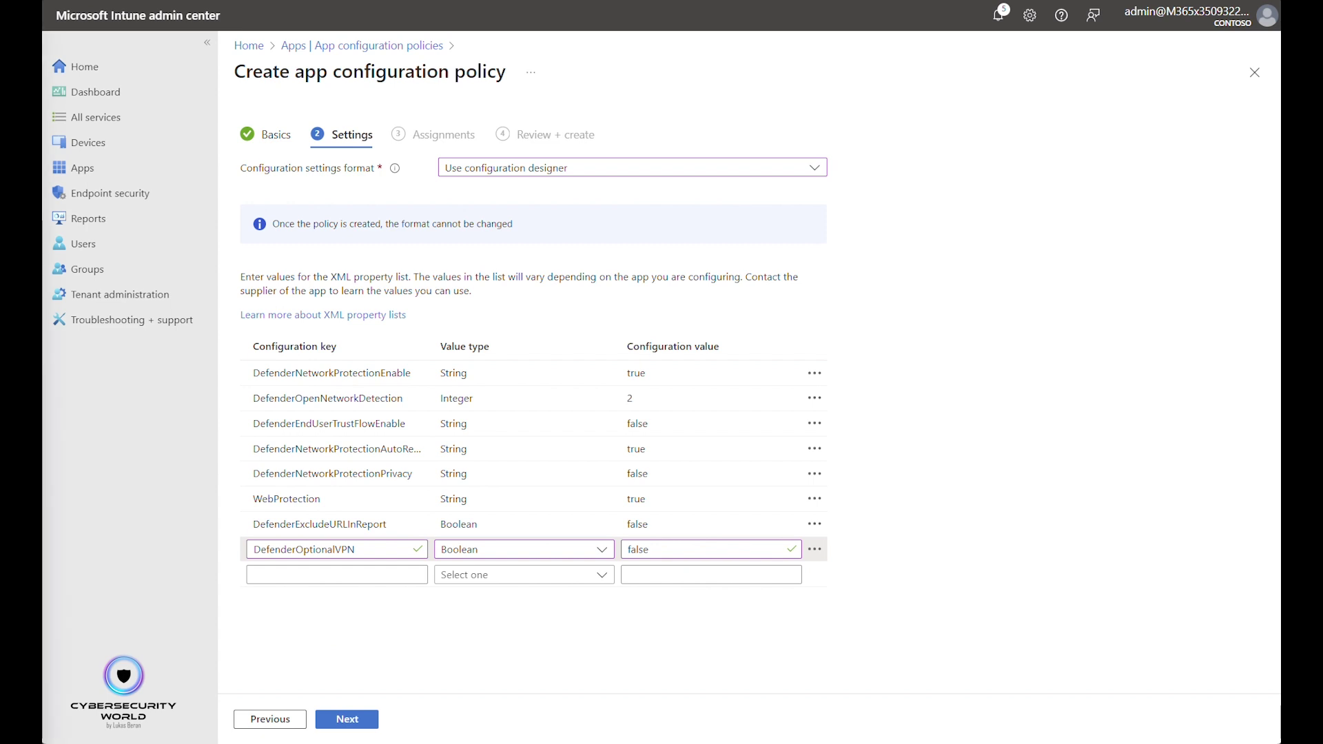
Add DefenderTVMPrivacyMode as a String key with value false
click(281, 577)
text(DefenderTVMPrivacyMode)
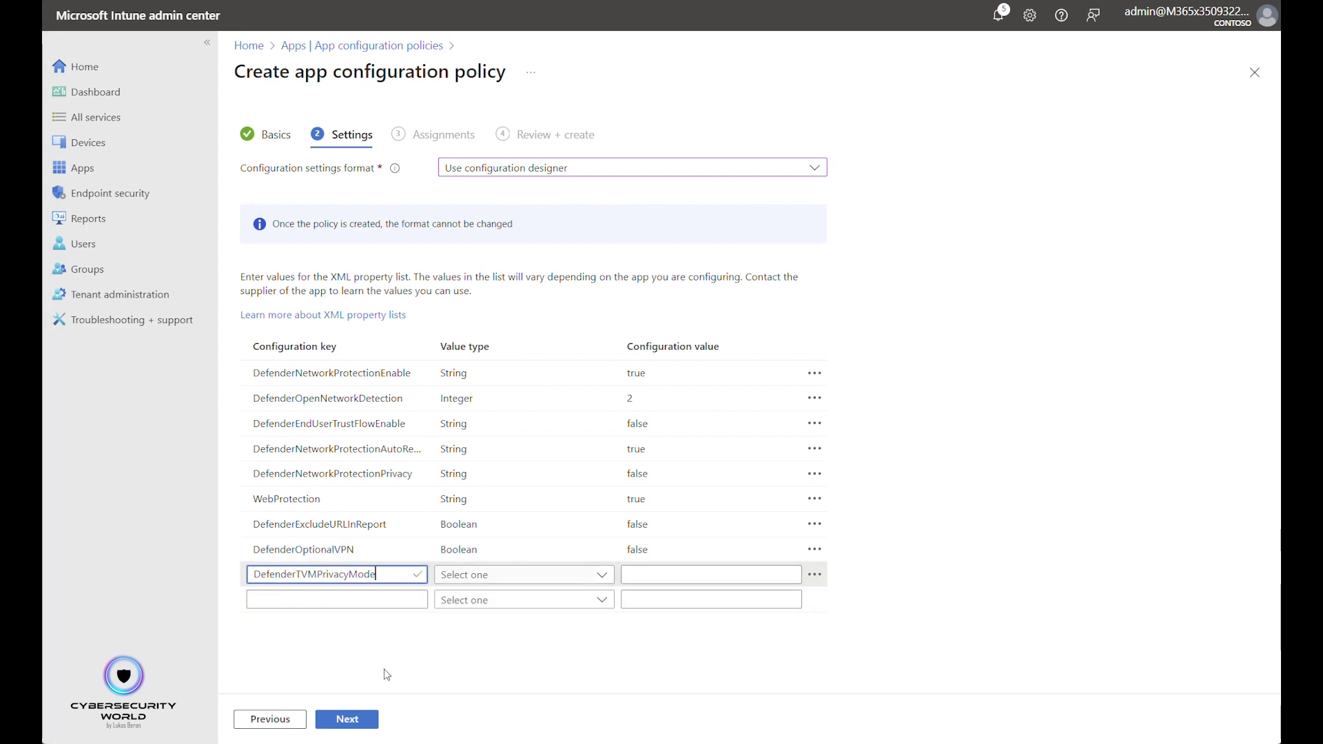
click(387, 674)
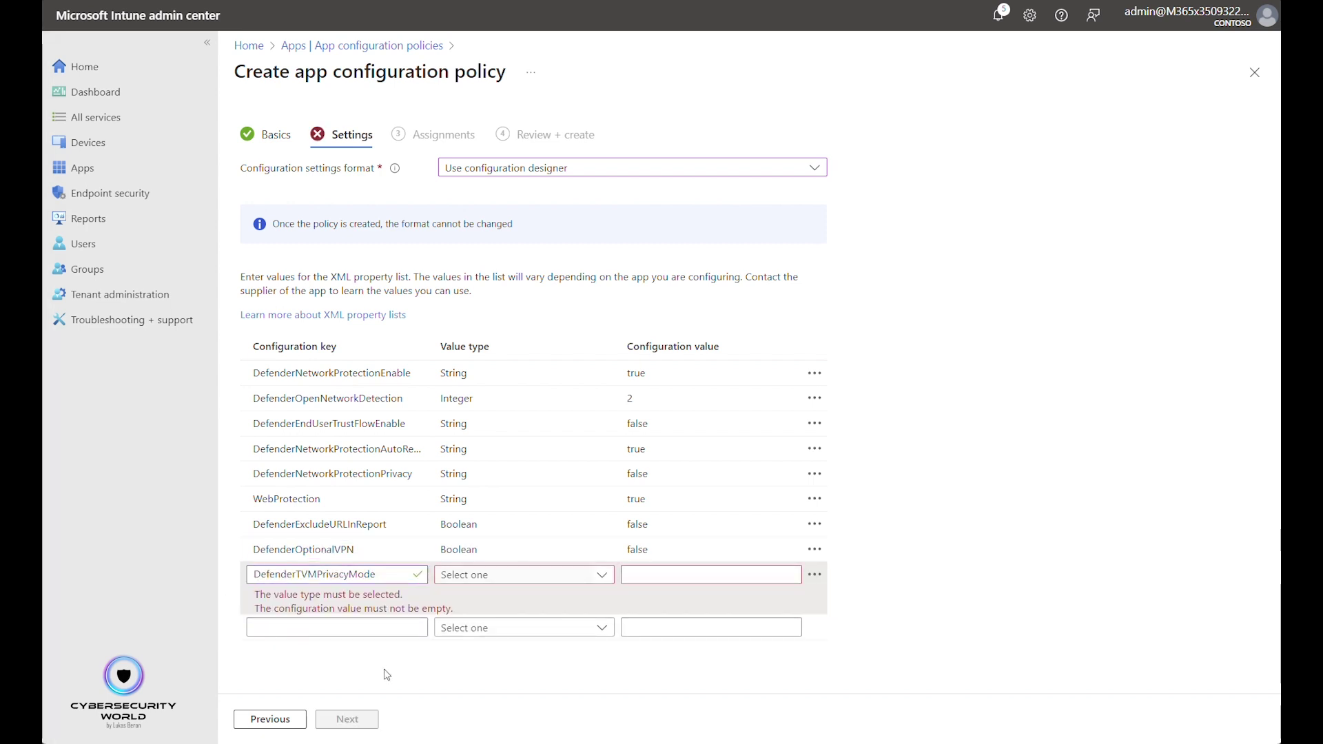
click(517, 580)
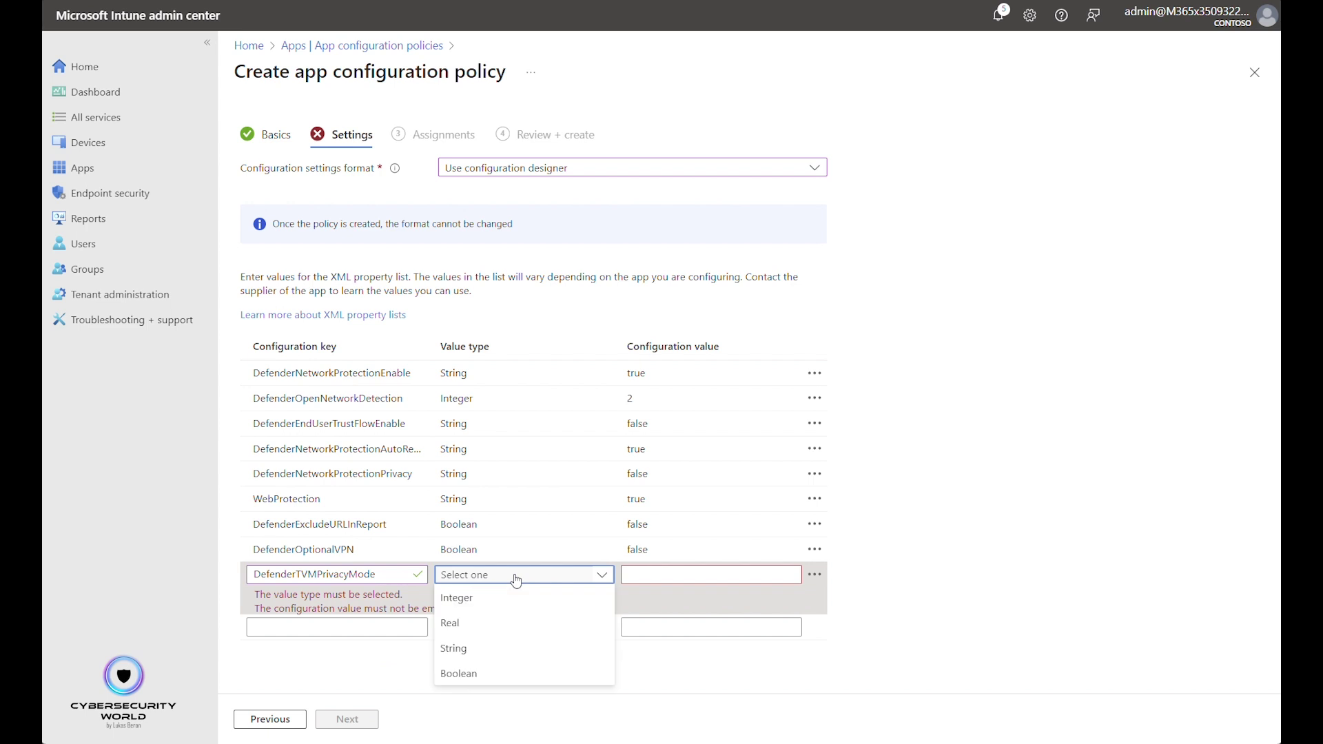
click(483, 649)
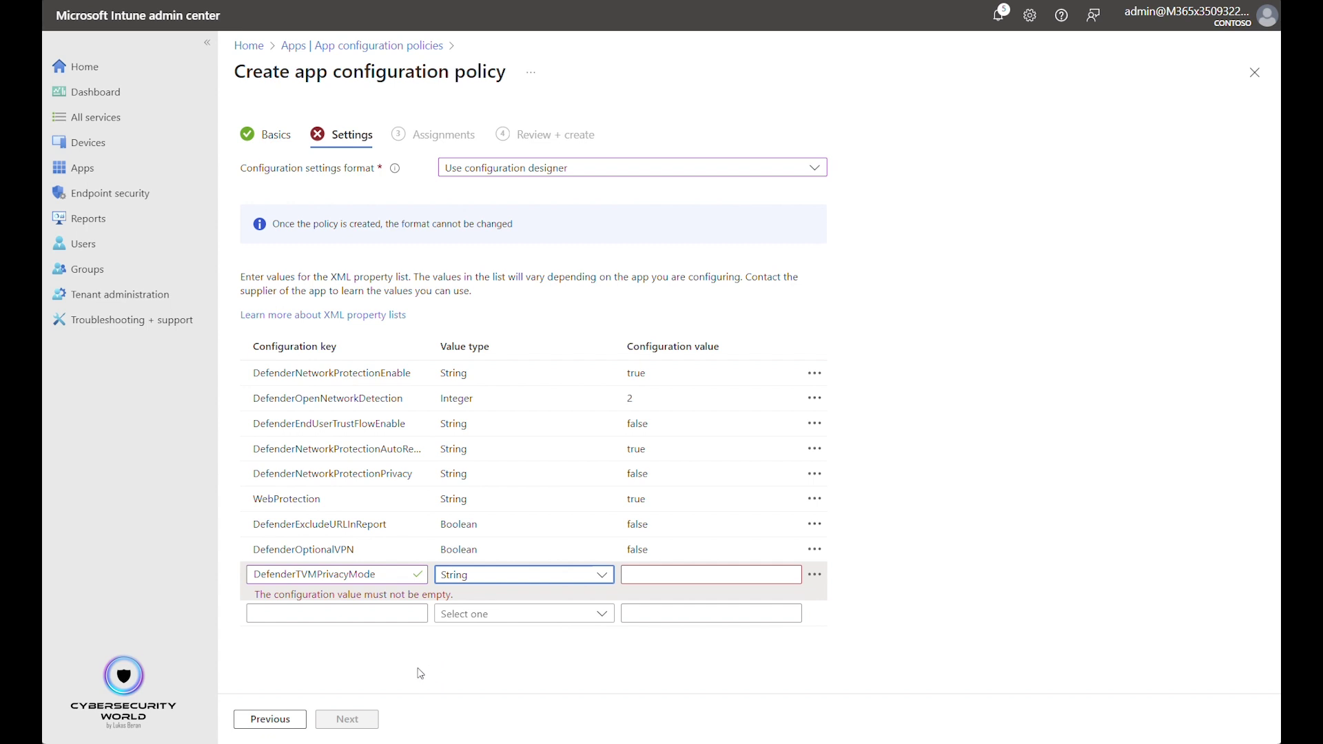
click(636, 572)
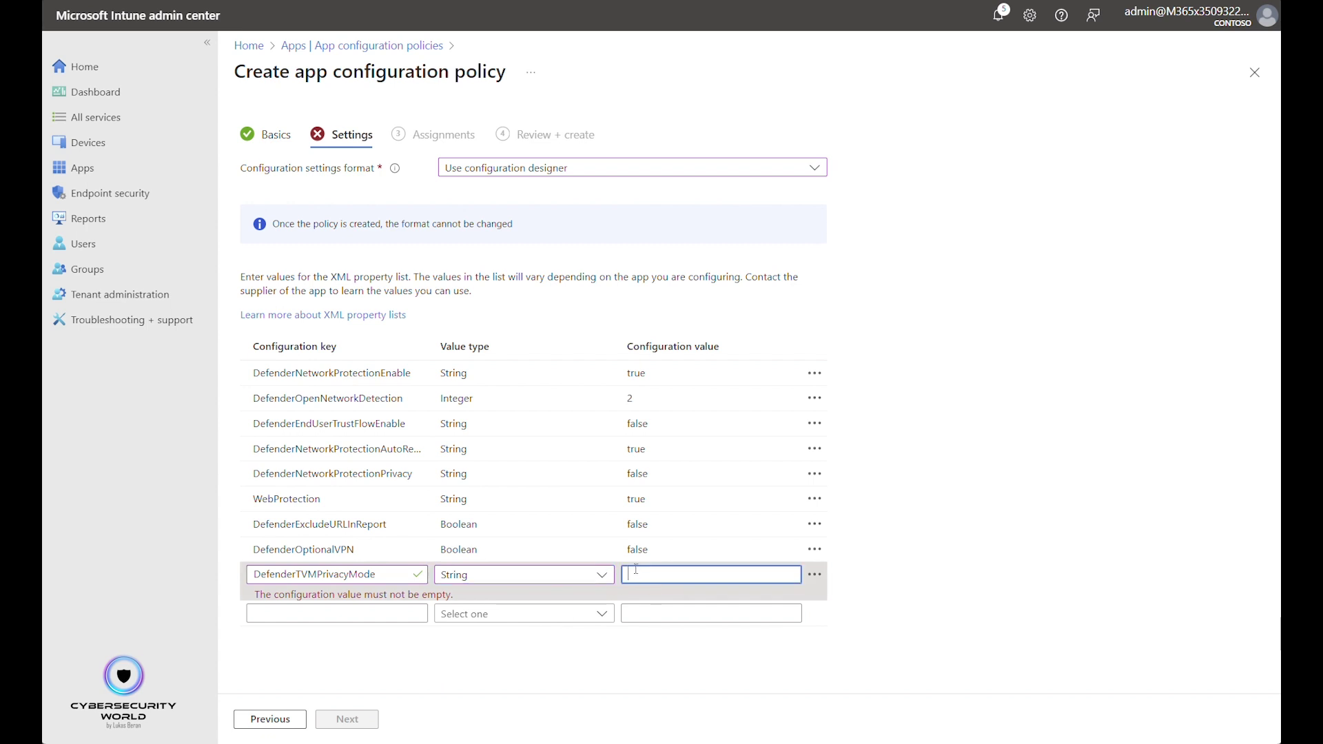
text(false)
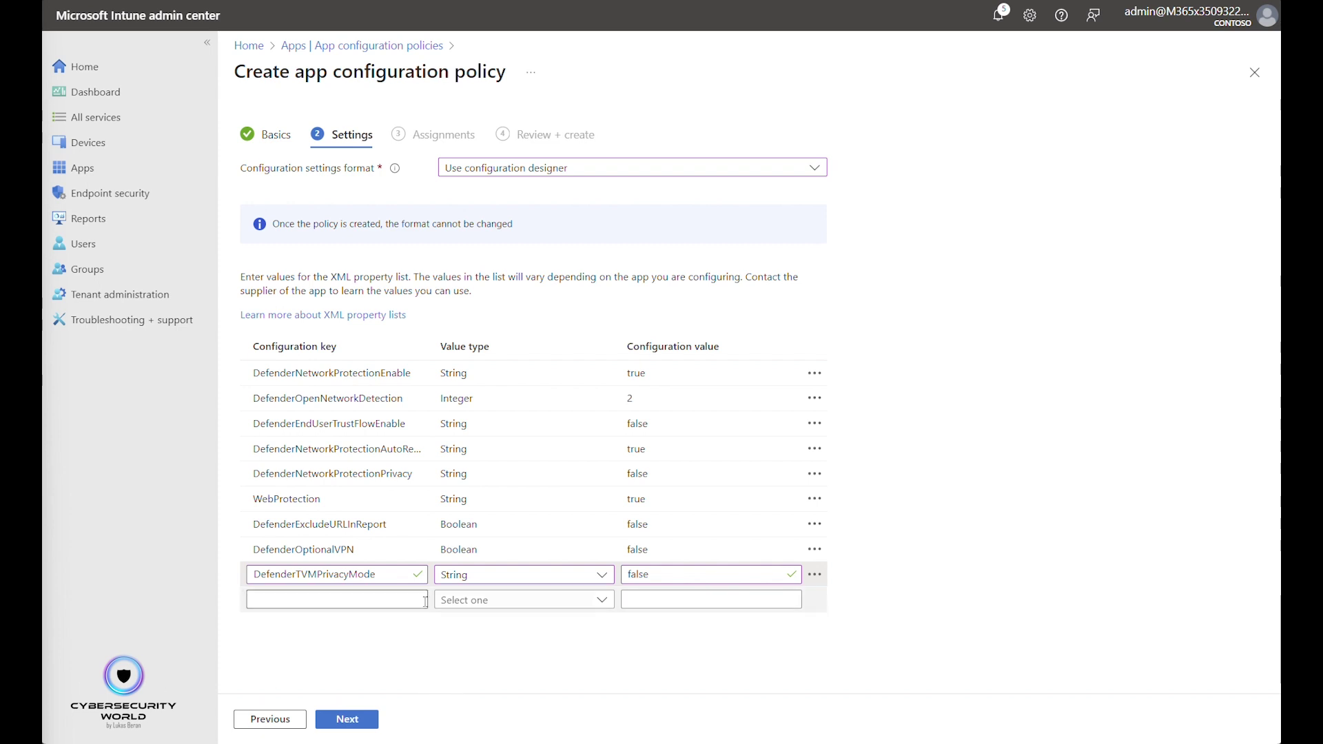
Add DisableSignOut as a String key with value true
click(368, 599)
text(DisableSignOut)
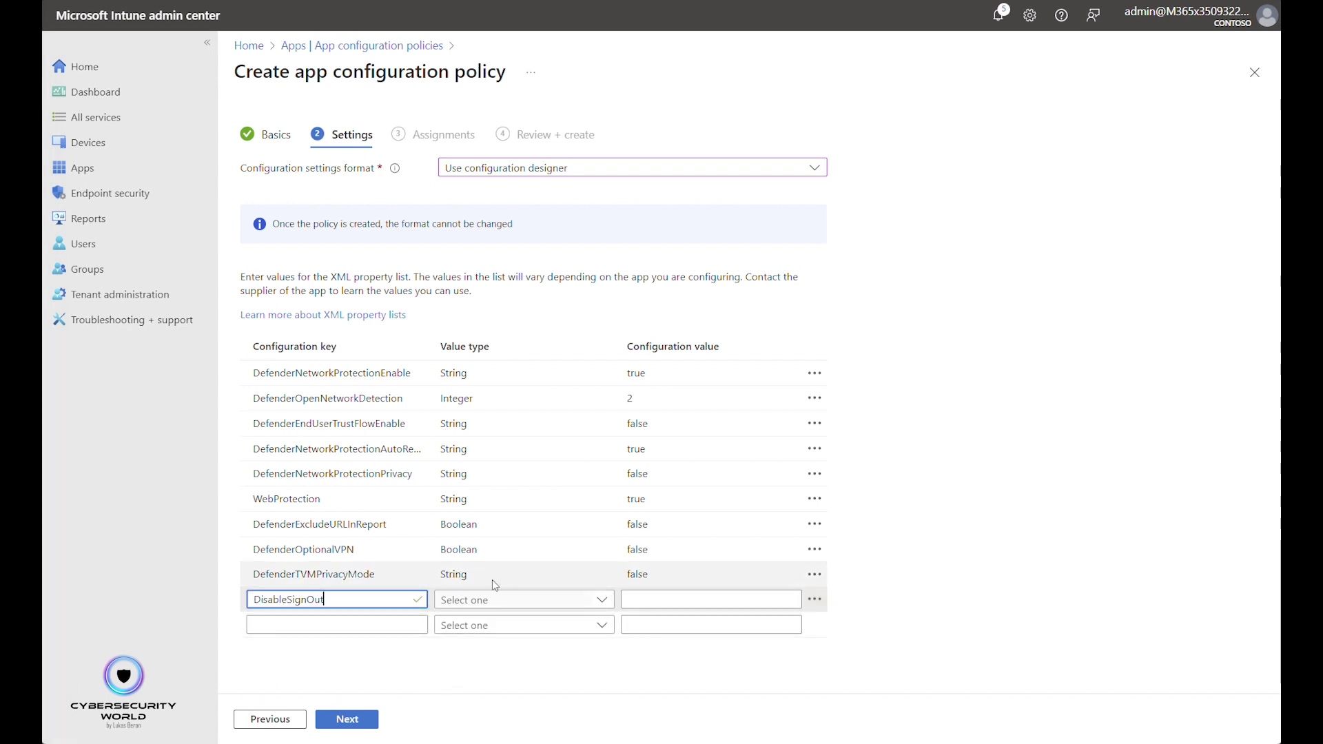
click(517, 608)
click(496, 670)
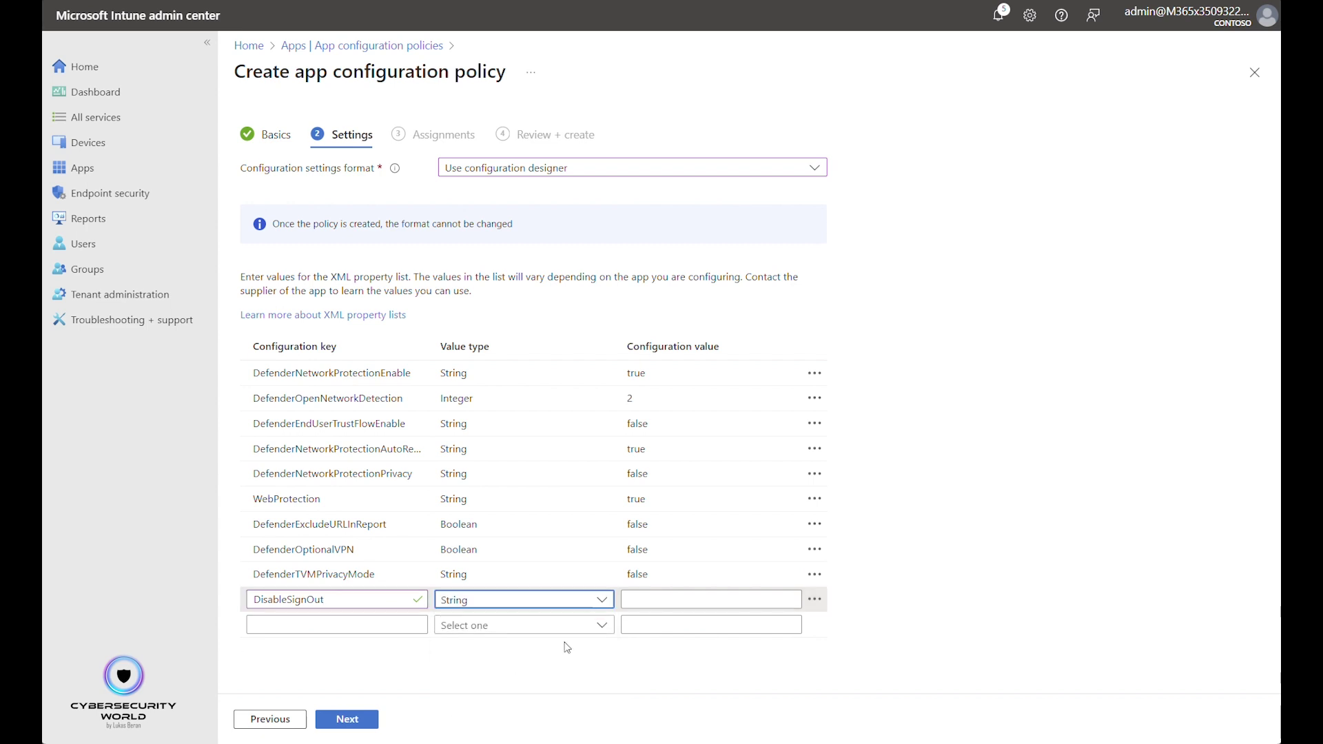
click(657, 600)
text(true)
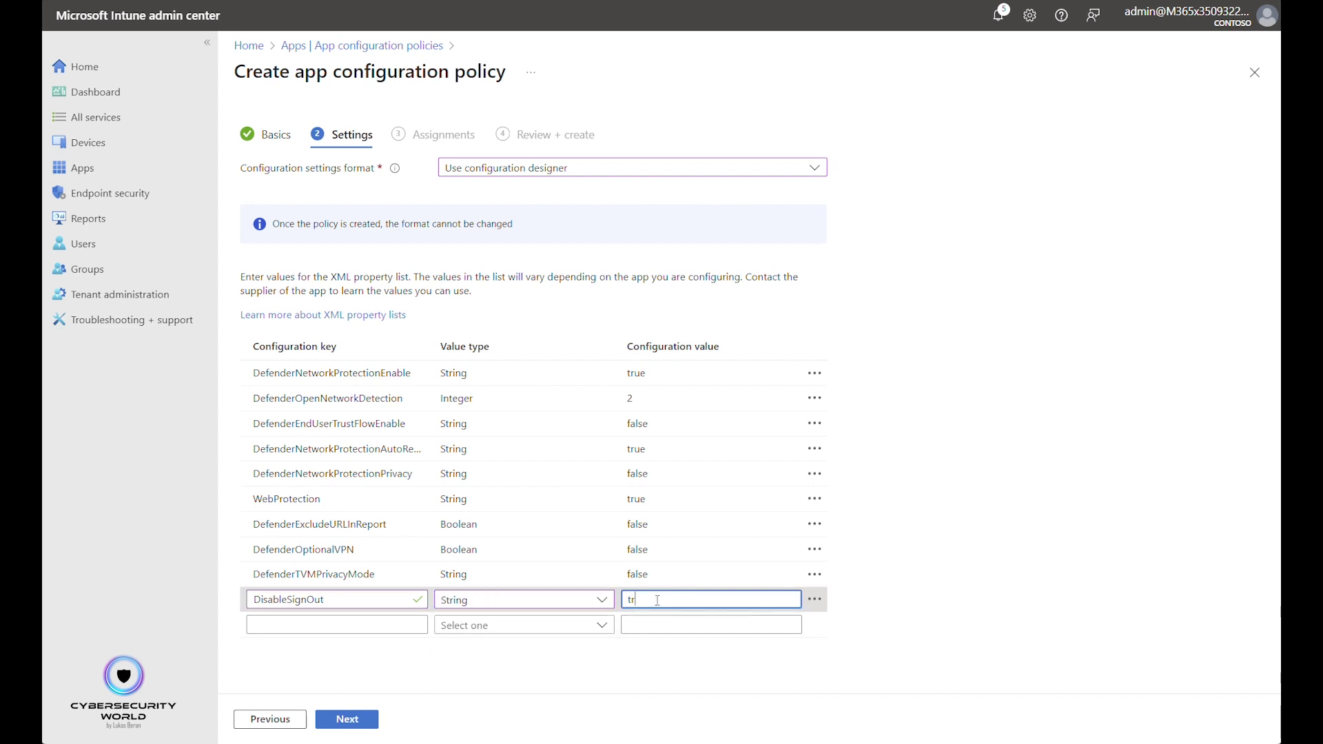
click(551, 664)
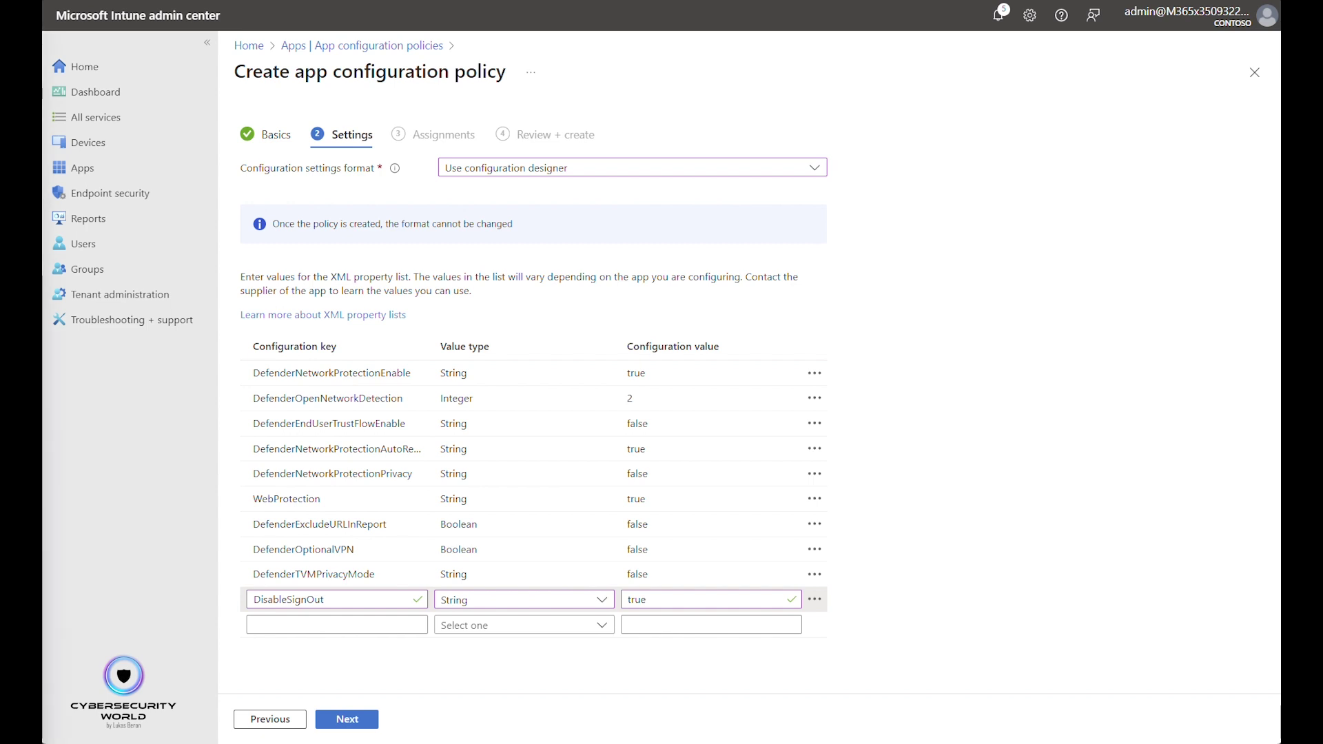
Add DefenderSendFeedback as a Boolean key with value false
click(279, 627)
text(DefenderSendFeedback)
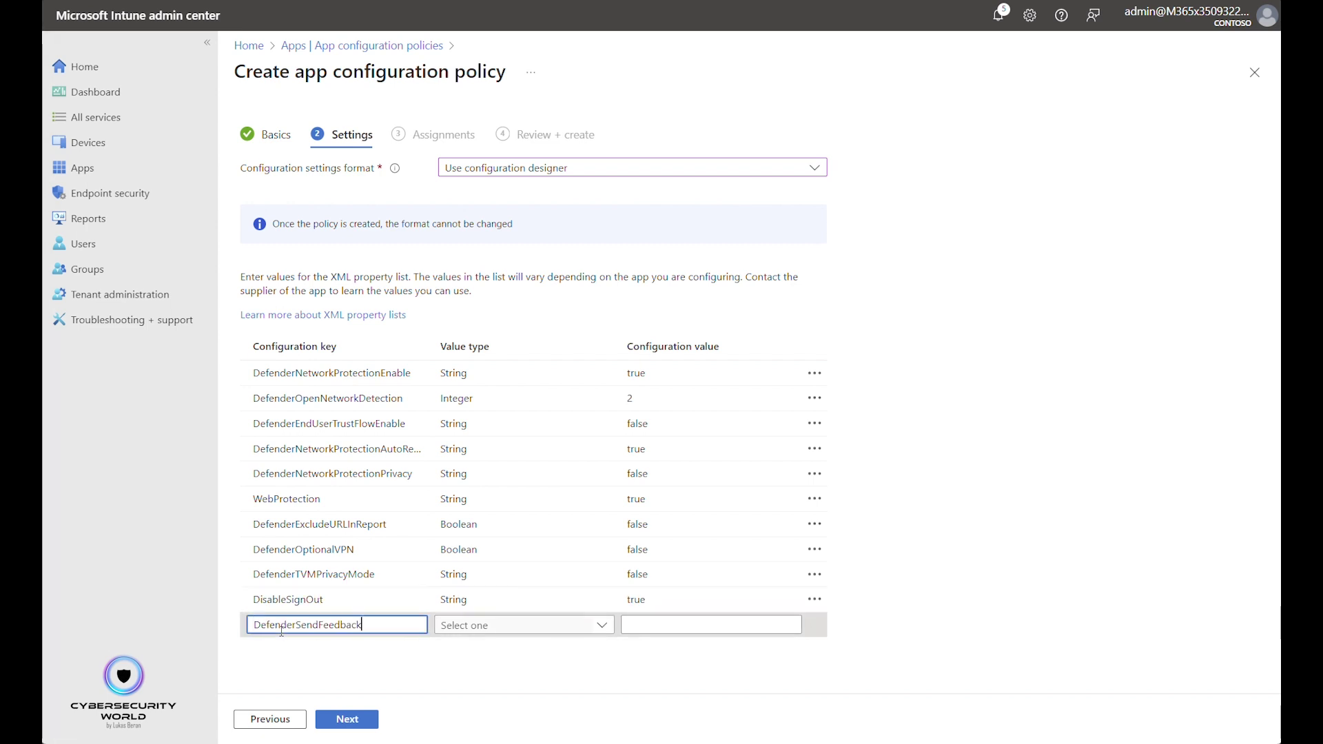
click(525, 631)
click(483, 599)
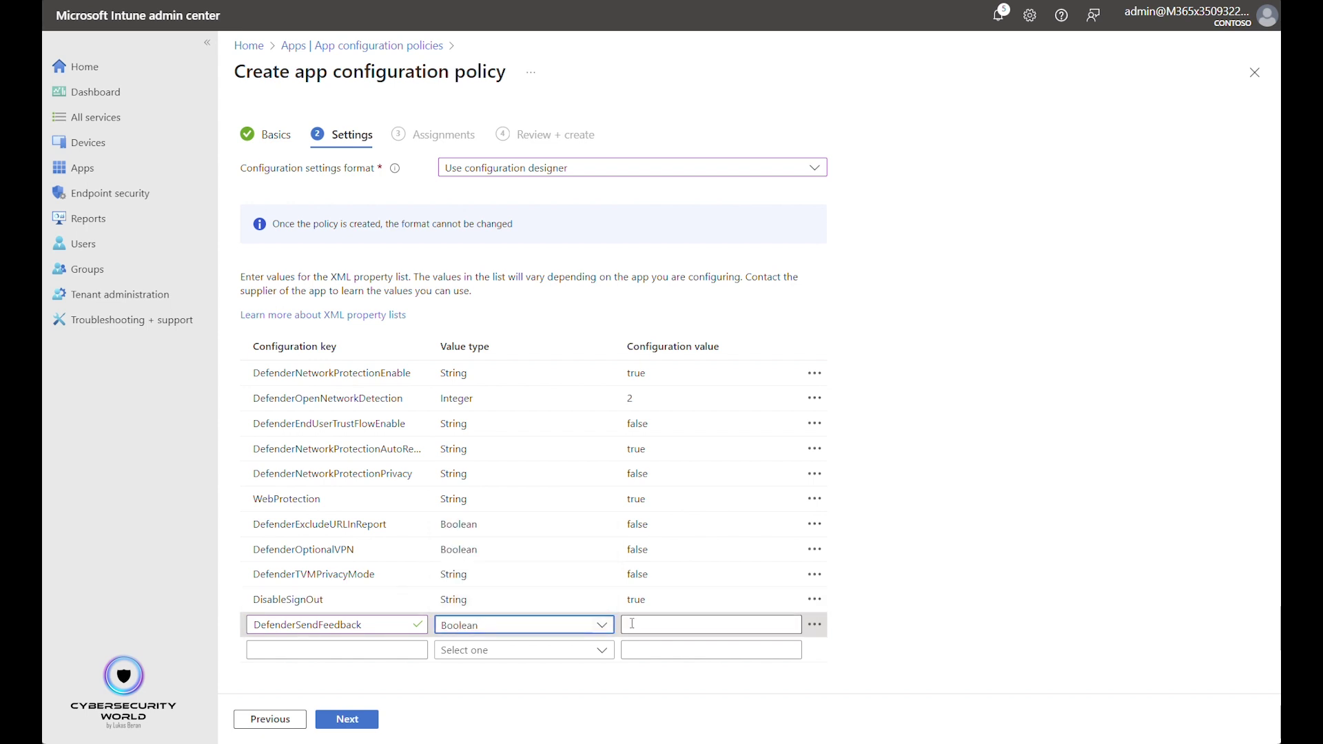
click(641, 624)
text(false)
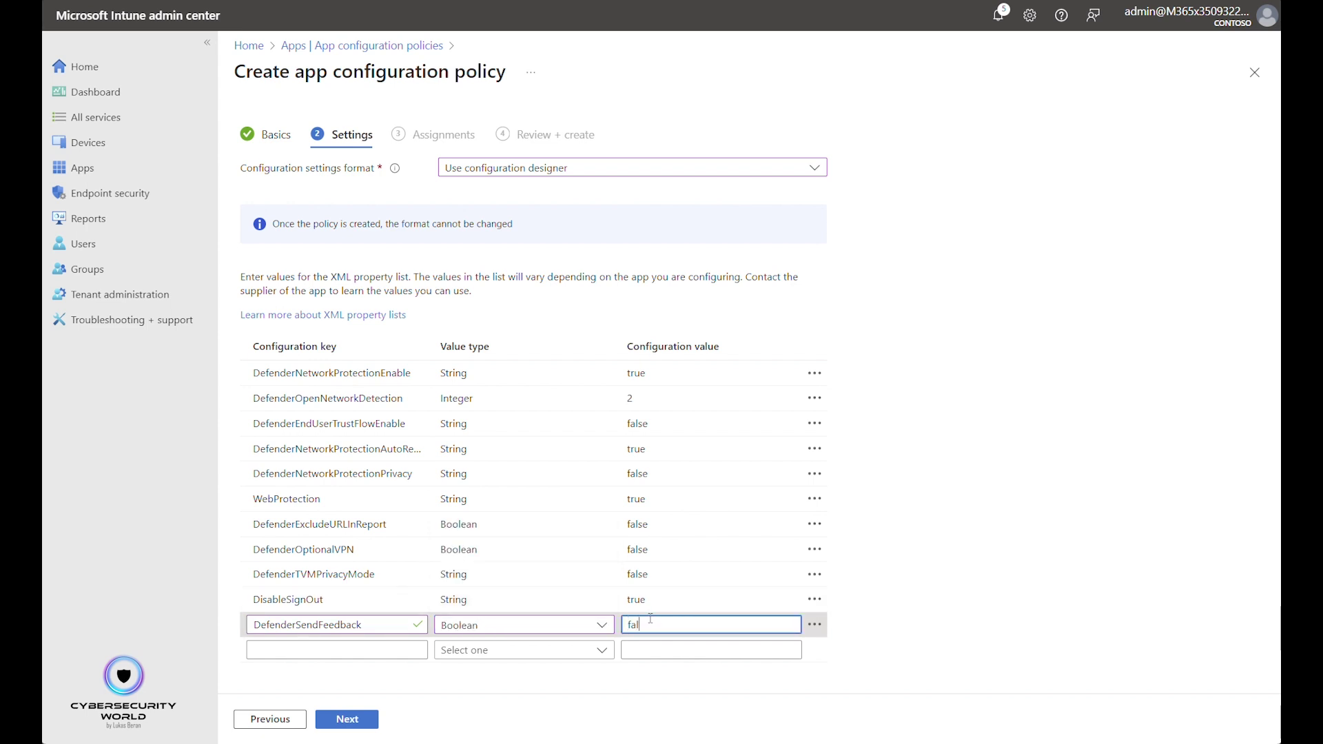
click(1064, 570)
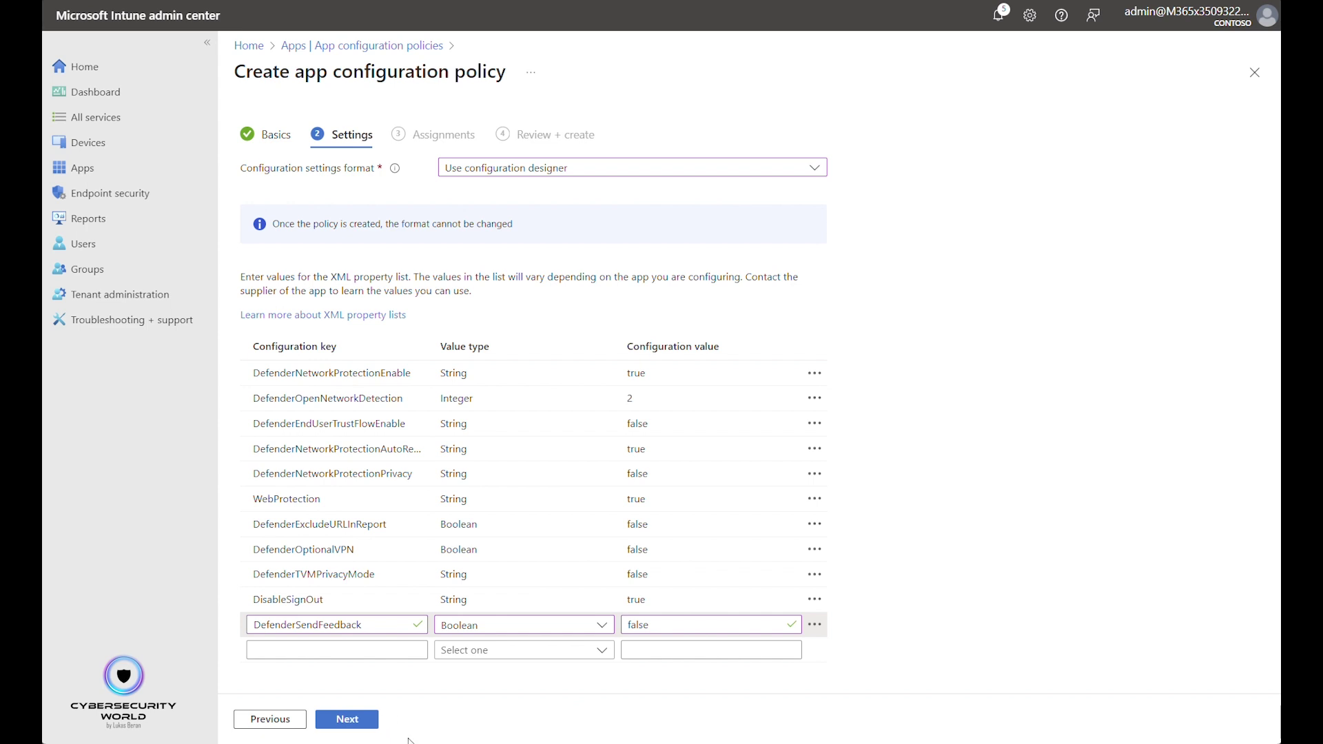
Include All devices in the assignments, then review and create the MDE Settings policy
click(361, 725)
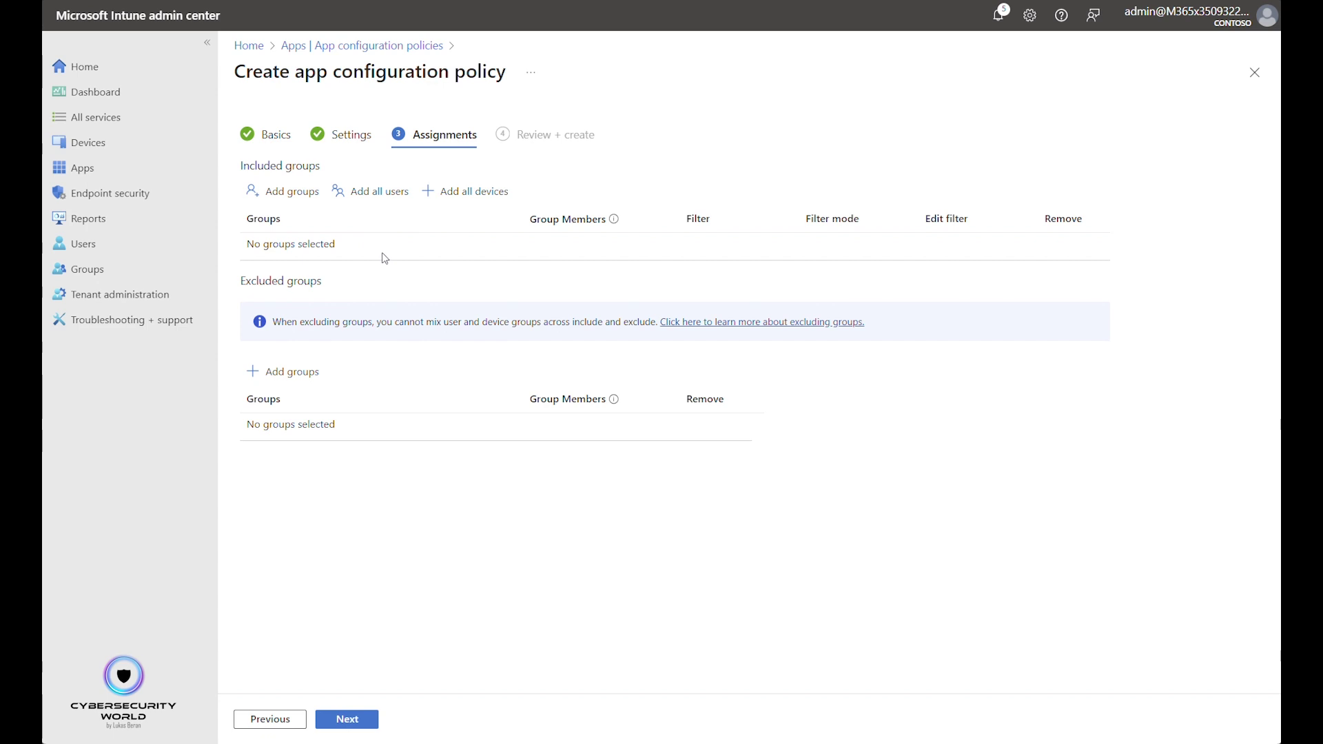
click(466, 191)
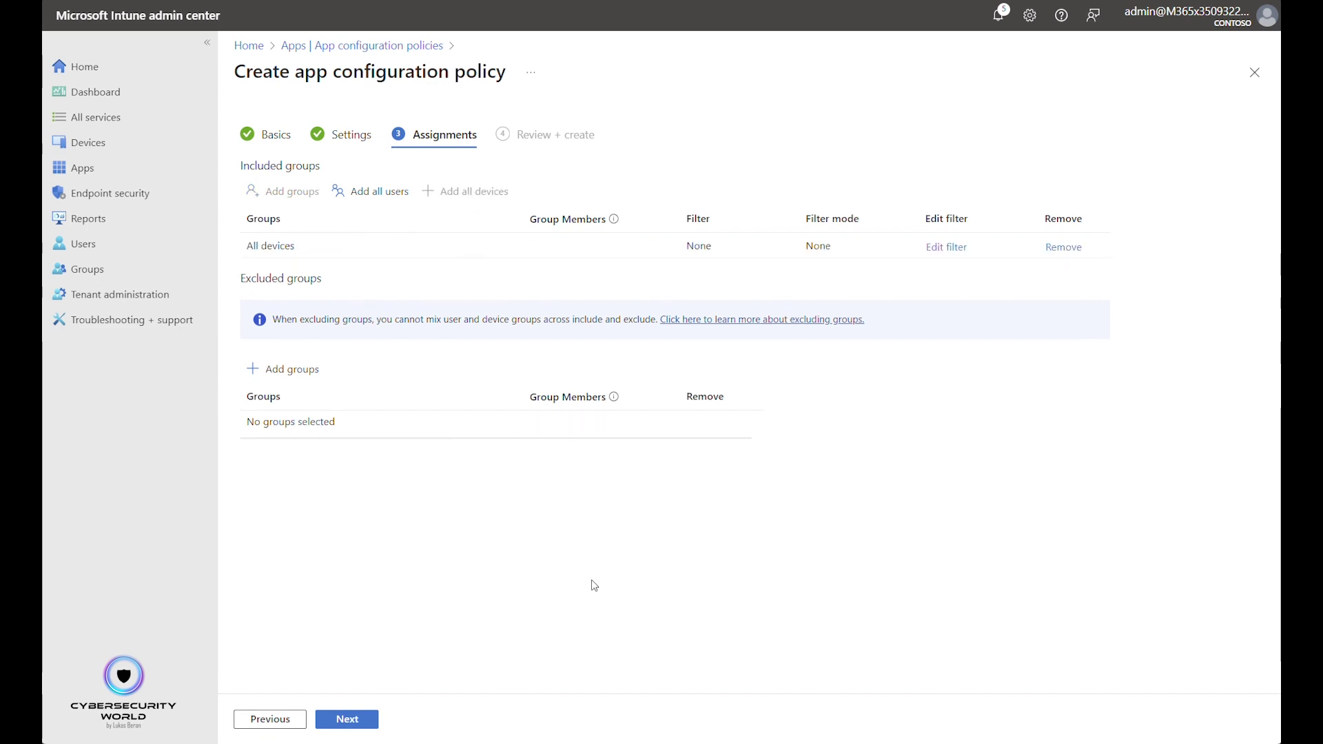
click(349, 720)
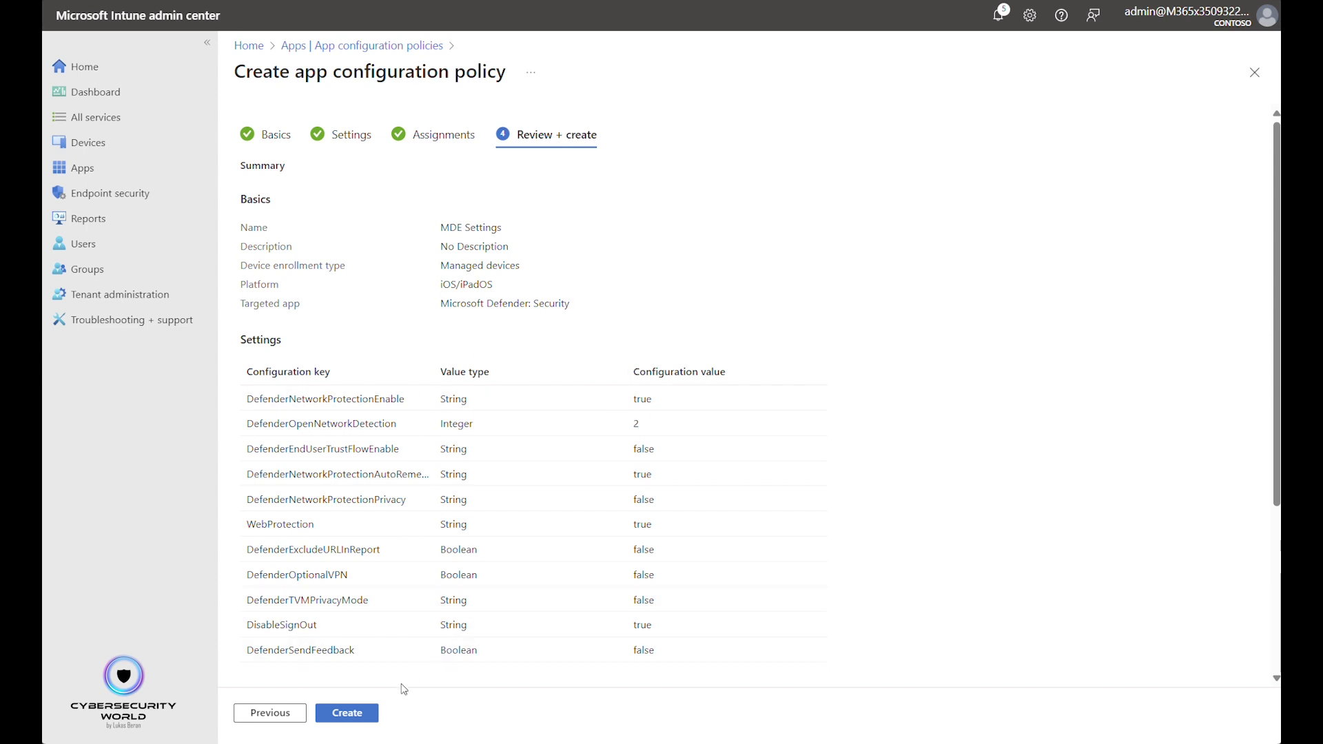
click(363, 719)
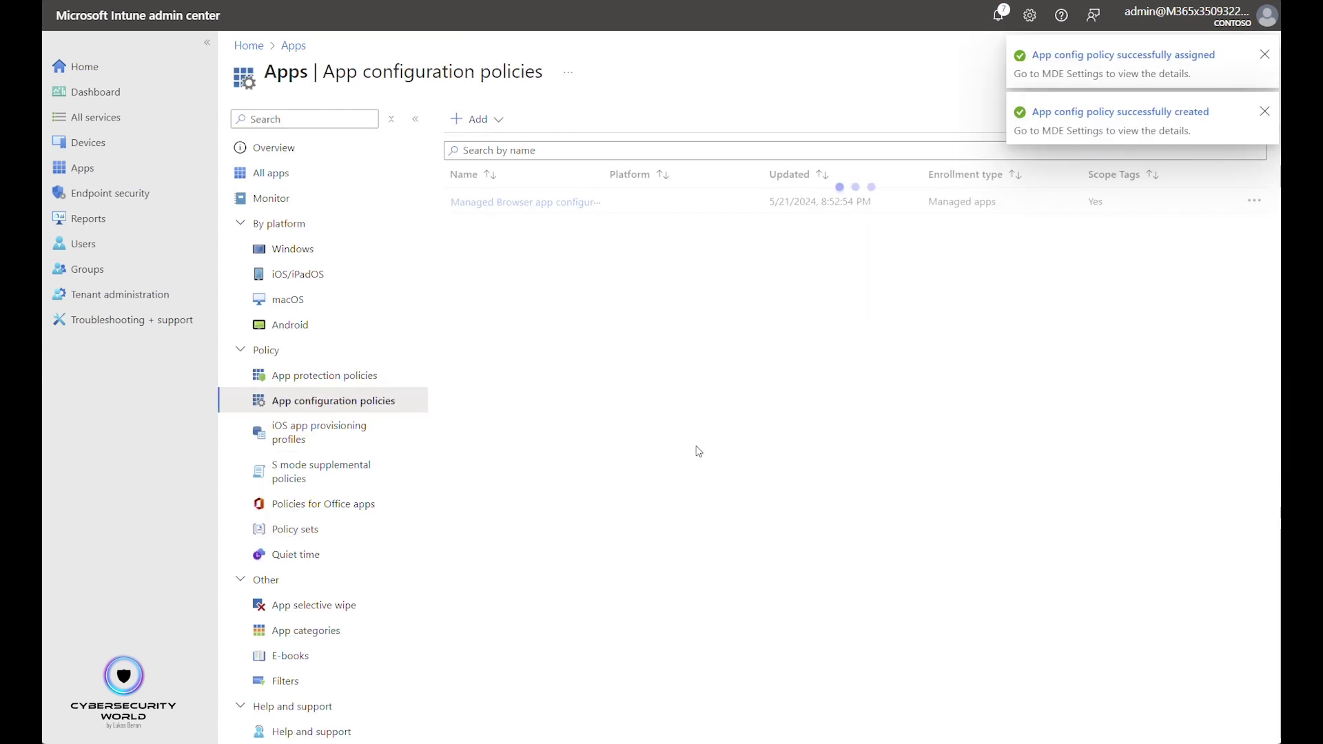